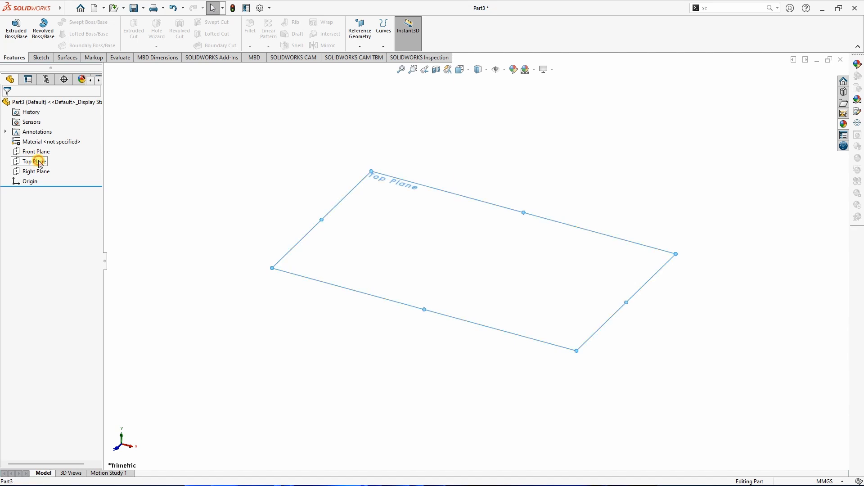
- Sketch a center rectangle about 94 by 105 mm on the Top Plane, centered on the origin
{"action": "left_click", "coordinate": [49, 147]}
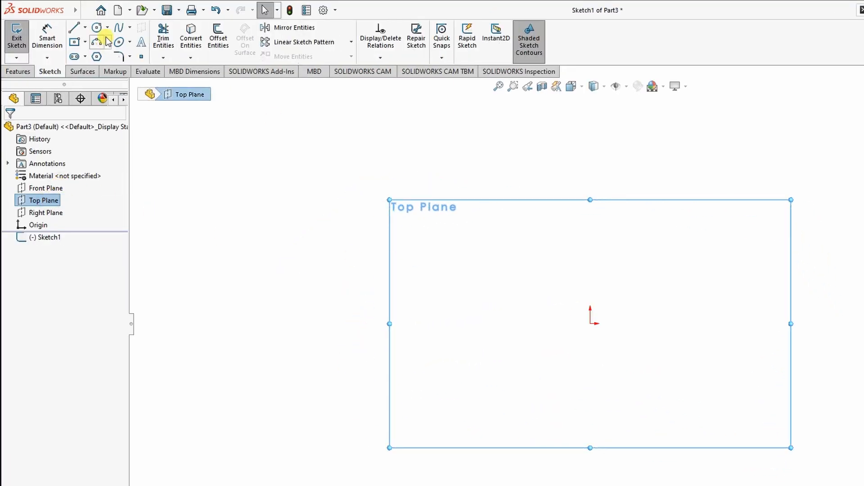
{"action": "left_click", "coordinate": [86, 42]}
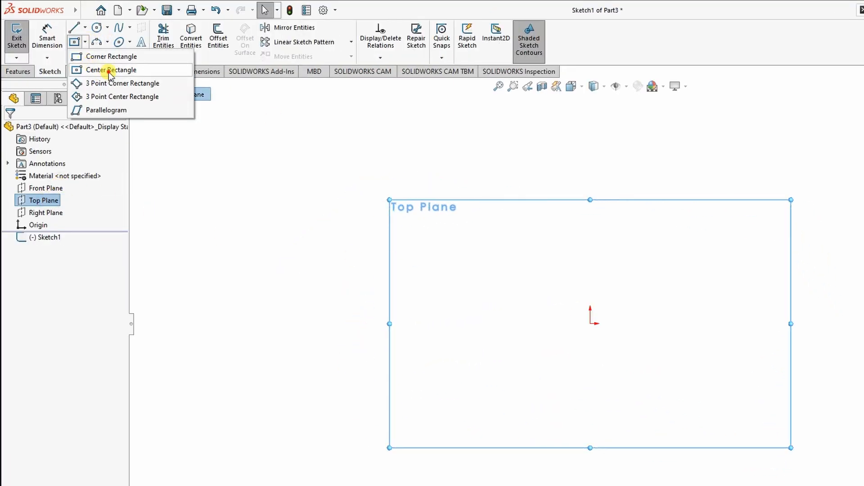
{"action": "left_click", "coordinate": [111, 70]}
{"action": "left_click", "coordinate": [591, 323]}
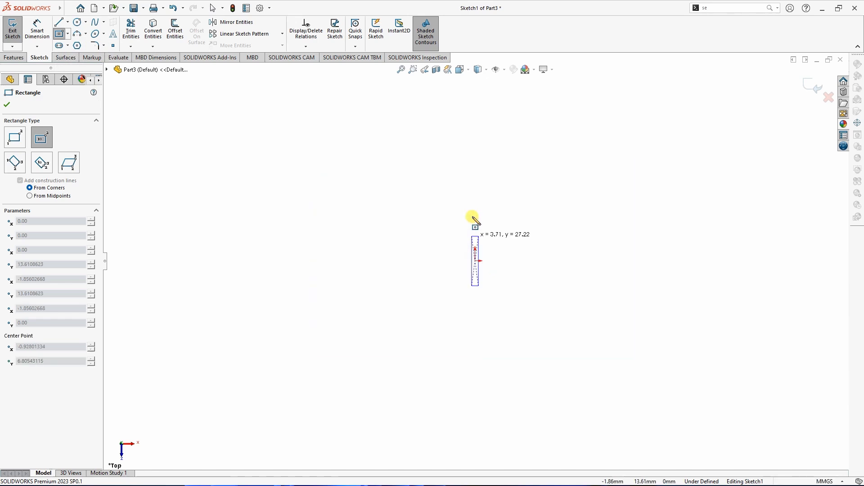
{"action": "left_click", "coordinate": [560, 166]}
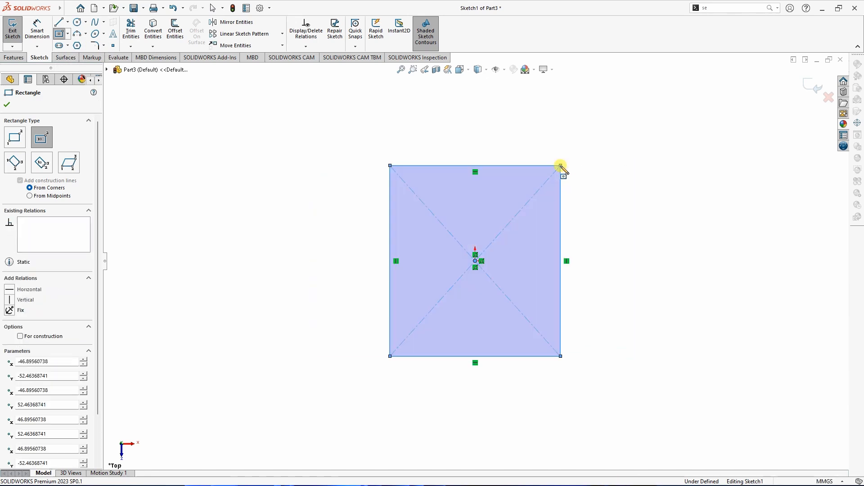
{"action": "key", "text": "Escape"}
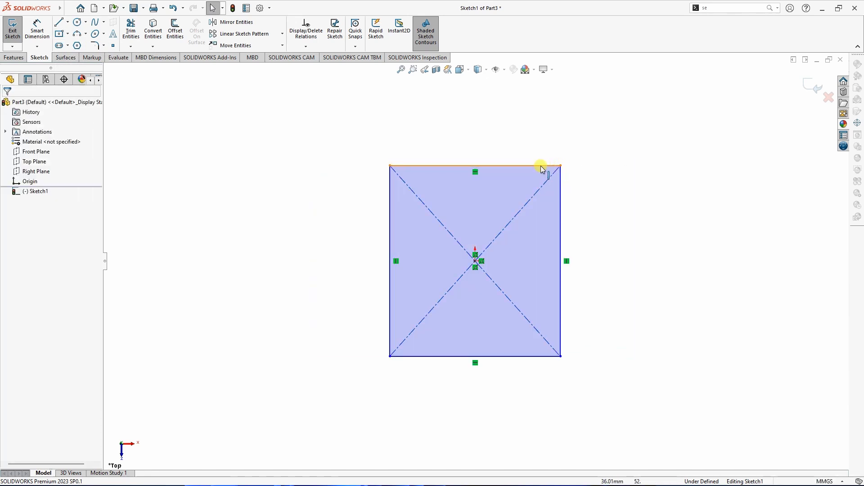
- Add an Equal relation between two adjacent sides of the rectangle to make it square
{"action": "left_click", "coordinate": [541, 168]}
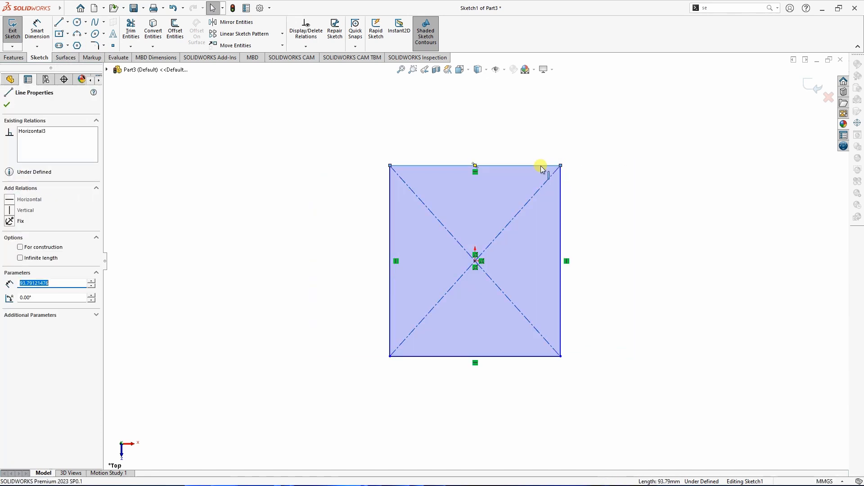
{"action": "left_click", "coordinate": [560, 228], "text": "ctrl"}
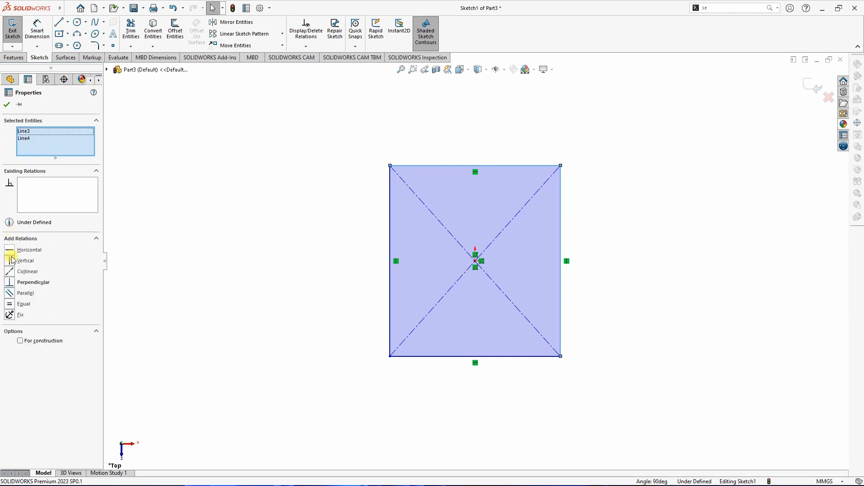
{"action": "left_click", "coordinate": [10, 305]}
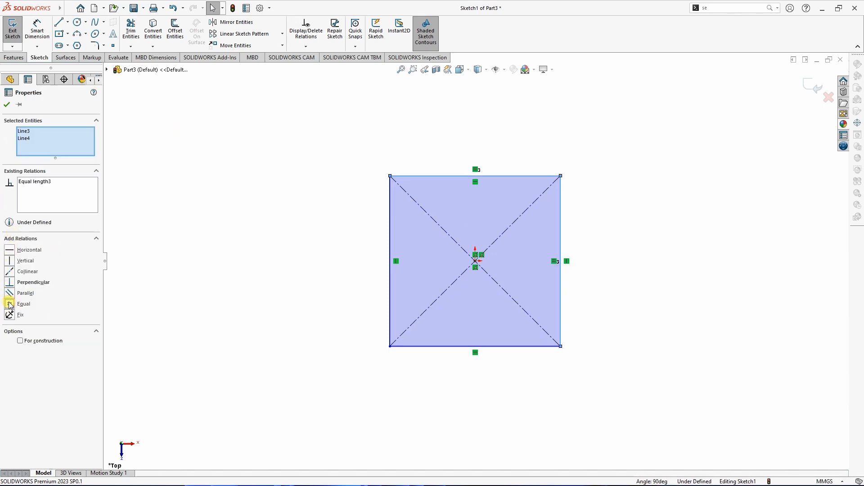
{"action": "left_click", "coordinate": [8, 105]}
- Dimension the side length of the square as 100 mm
{"action": "left_click", "coordinate": [37, 30]}
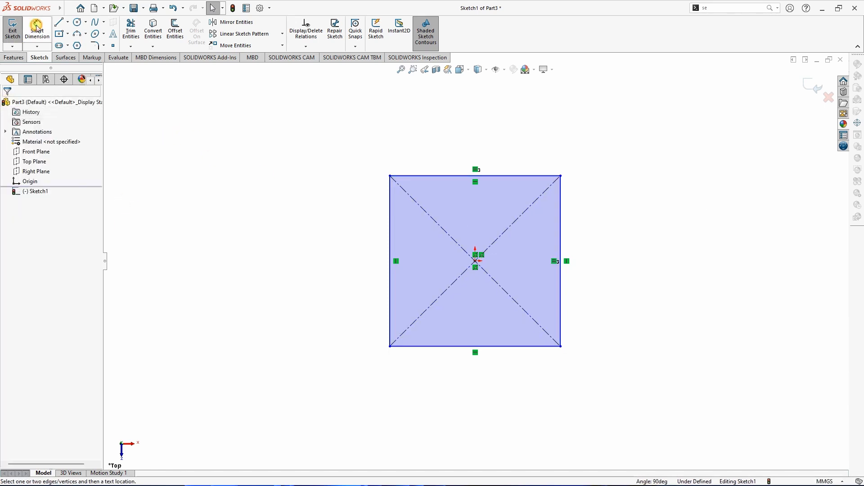
{"action": "left_click", "coordinate": [389, 207]}
{"action": "left_click", "coordinate": [321, 227]}
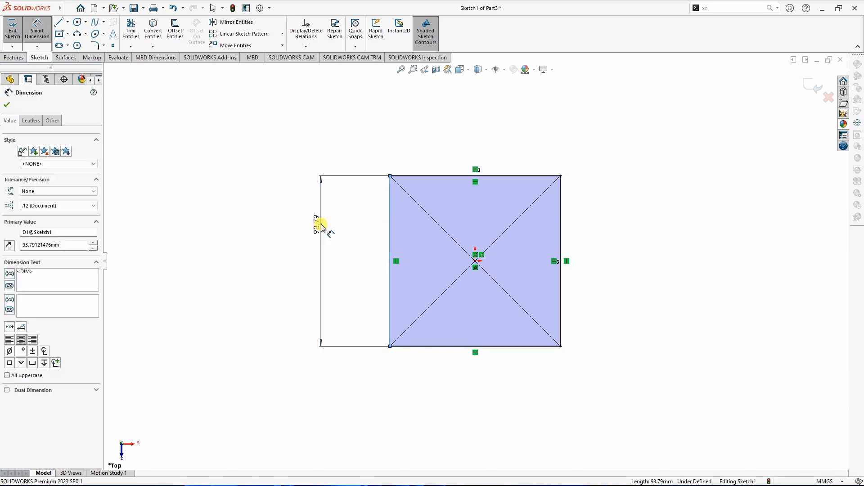
{"action": "type", "text": "100"}
{"action": "key", "text": "Return"}
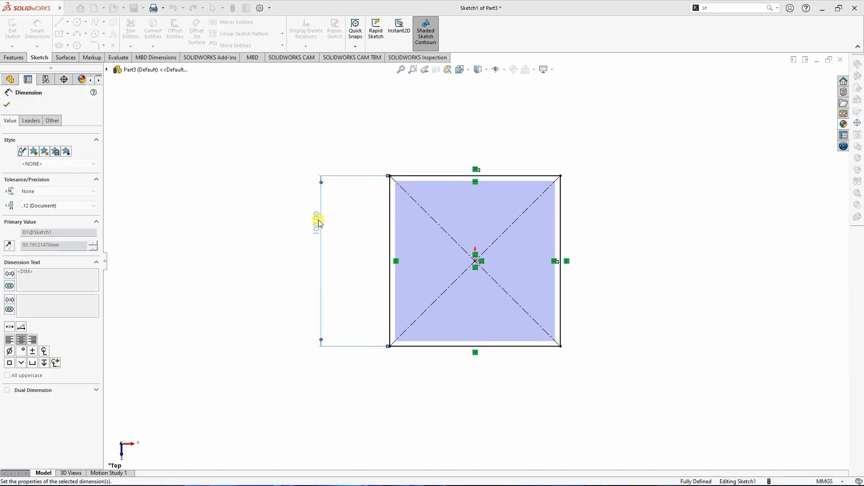
{"action": "left_click", "coordinate": [7, 105]}
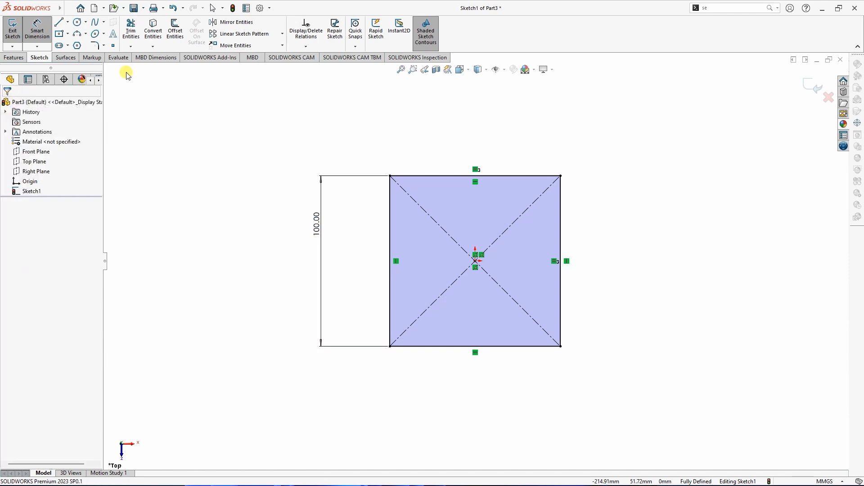
{"action": "key", "text": "Escape"}
- Extrude the square sketch as a Blind boss 10 mm thick
{"action": "left_click", "coordinate": [11, 58]}
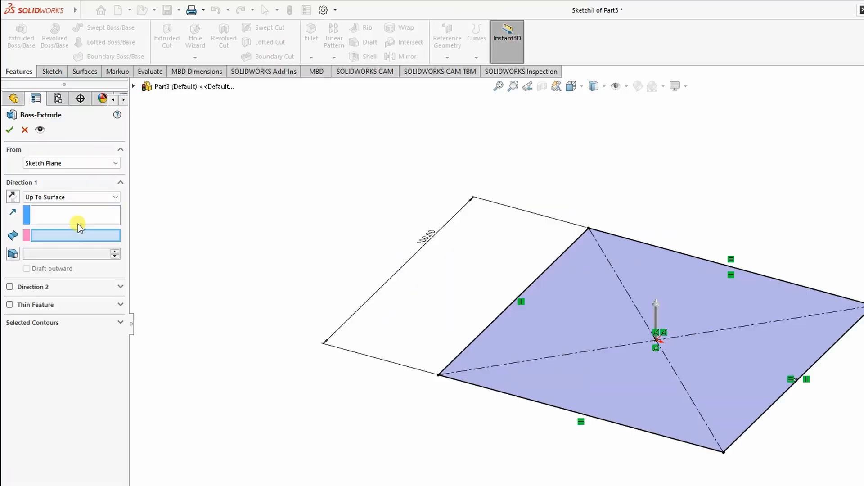
{"action": "left_click", "coordinate": [86, 198]}
{"action": "left_click", "coordinate": [42, 210]}
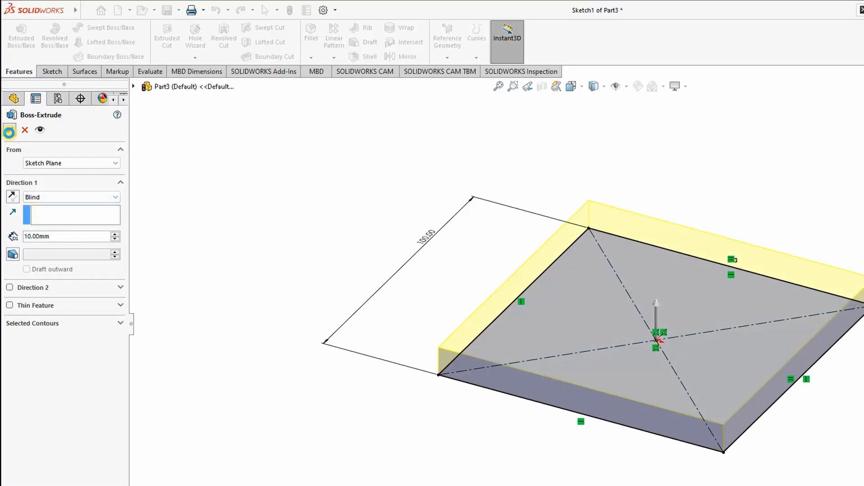
{"action": "left_click", "coordinate": [9, 132]}
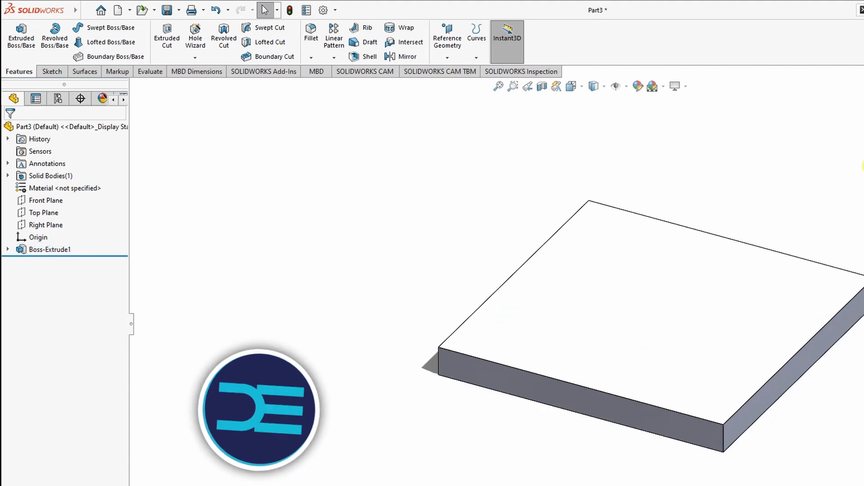
- Sketch a wavy Bezier style spline on the plate's right side face between its upper corners, using three intermediate control points, and exit the sketch
{"action": "middle_click_drag", "start_coordinate": [743, 202], "coordinate": [696, 187]}
{"action": "scroll", "coordinate": [491, 272], "scroll_direction": "up", "scroll_amount": 3}
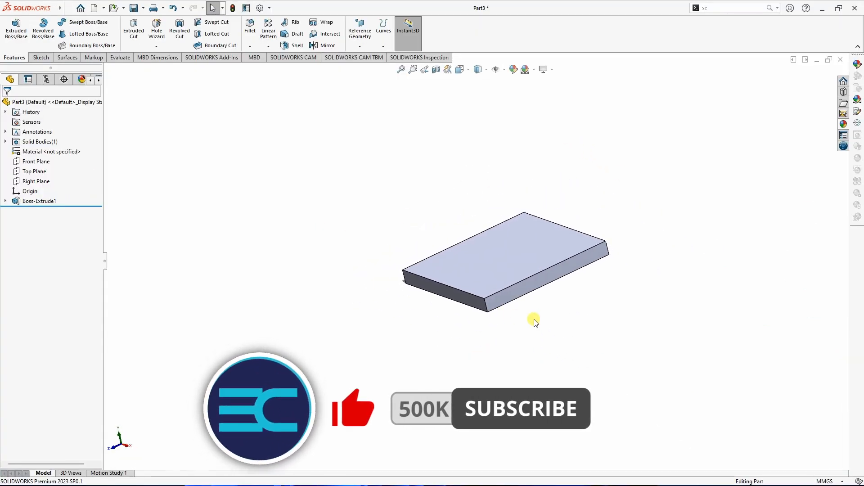
{"action": "scroll", "coordinate": [535, 322], "scroll_direction": "down", "scroll_amount": 3}
{"action": "left_click", "coordinate": [503, 298]}
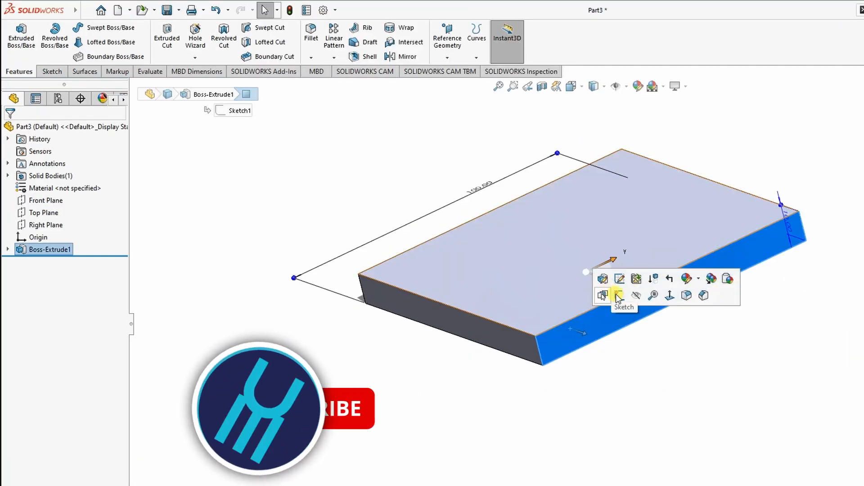
{"action": "left_click", "coordinate": [619, 296]}
{"action": "left_click", "coordinate": [130, 28]}
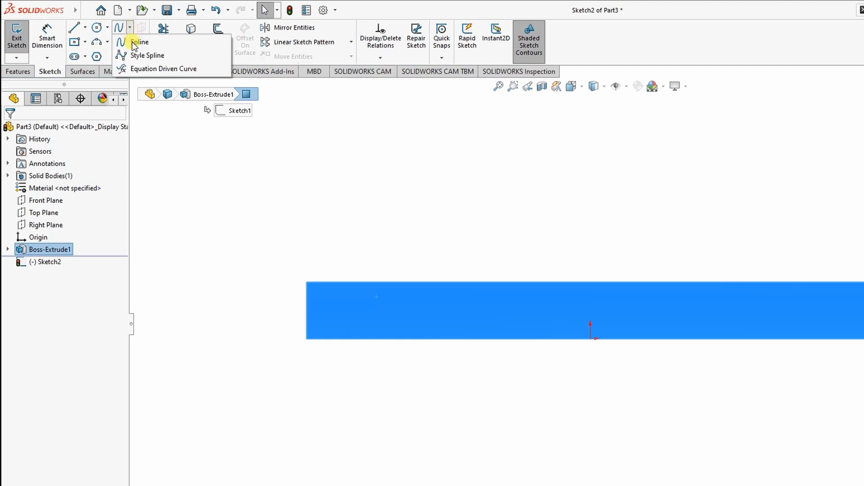
{"action": "left_click", "coordinate": [145, 55]}
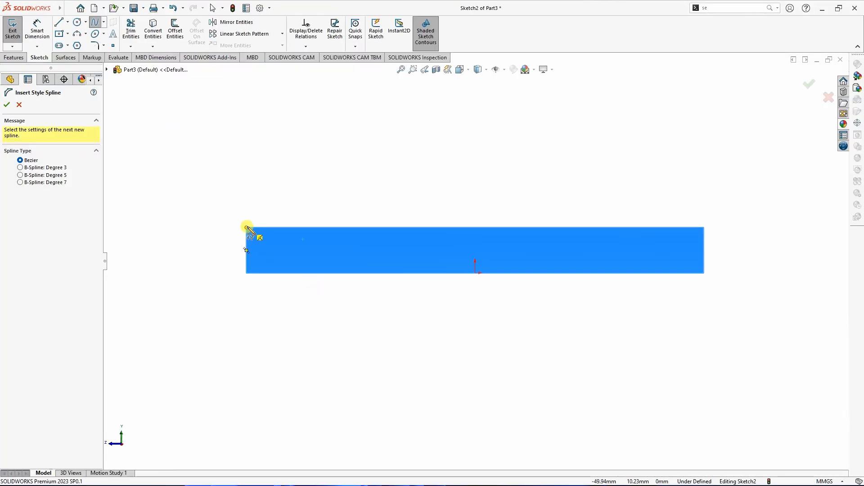
{"action": "left_click", "coordinate": [247, 228]}
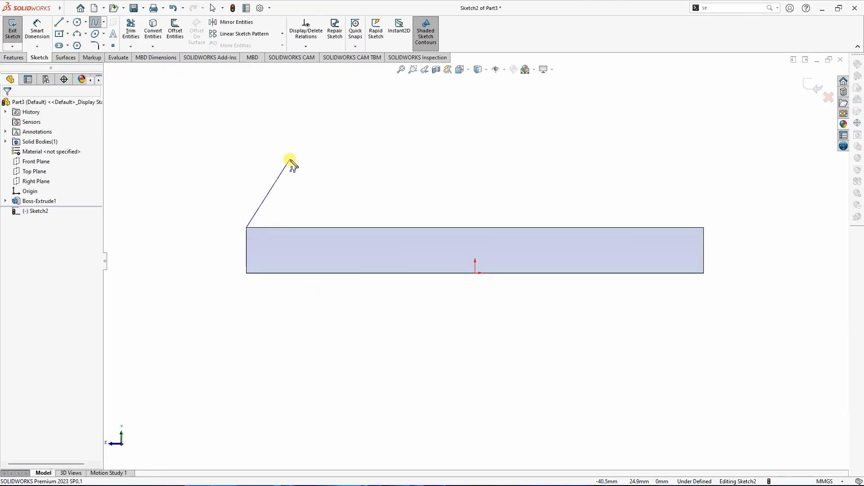
{"action": "left_click", "coordinate": [449, 187]}
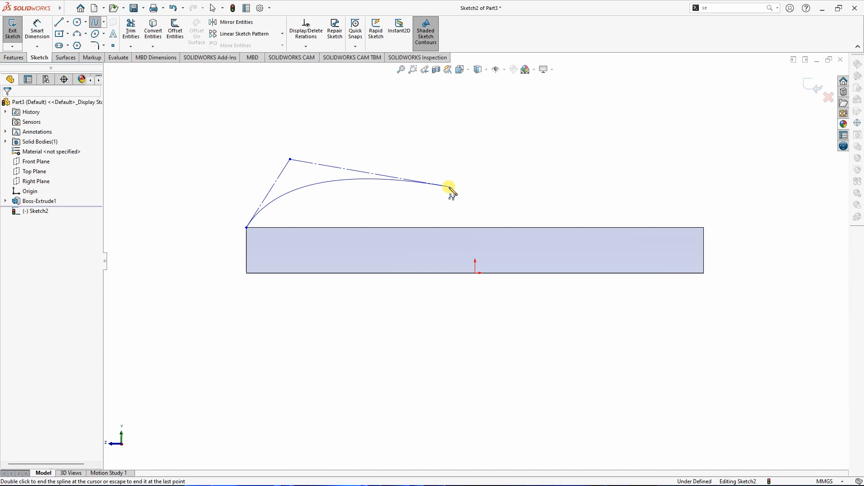
{"action": "left_click", "coordinate": [584, 260]}
{"action": "double_click", "coordinate": [704, 228]}
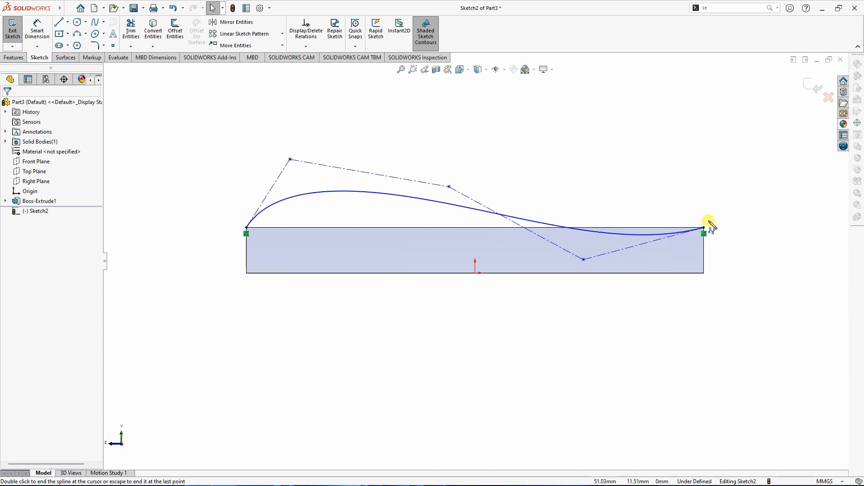
{"action": "left_click", "coordinate": [811, 85]}
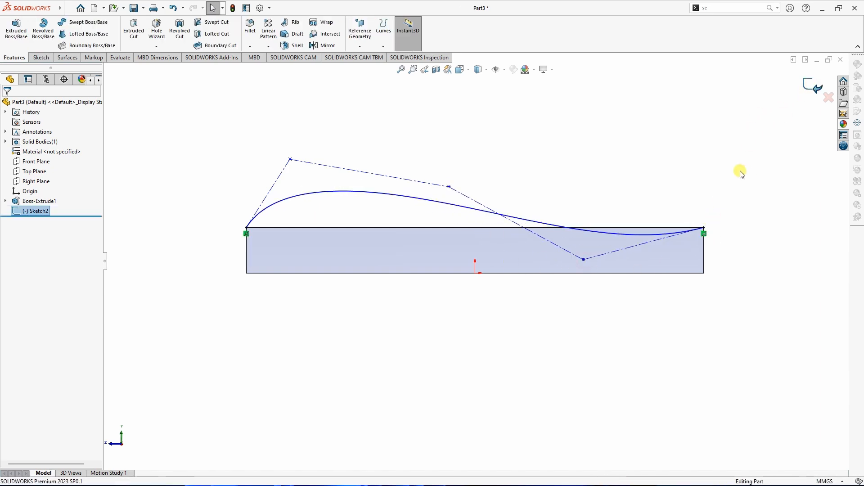
- Sketch a similar Bezier style spline with three intermediate control points on the plate's back face, joining its upper corners, and exit the sketch
{"action": "middle_click_drag", "start_coordinate": [741, 174], "coordinate": [682, 181]}
{"action": "left_click", "coordinate": [589, 264]}
{"action": "left_click", "coordinate": [627, 238]}
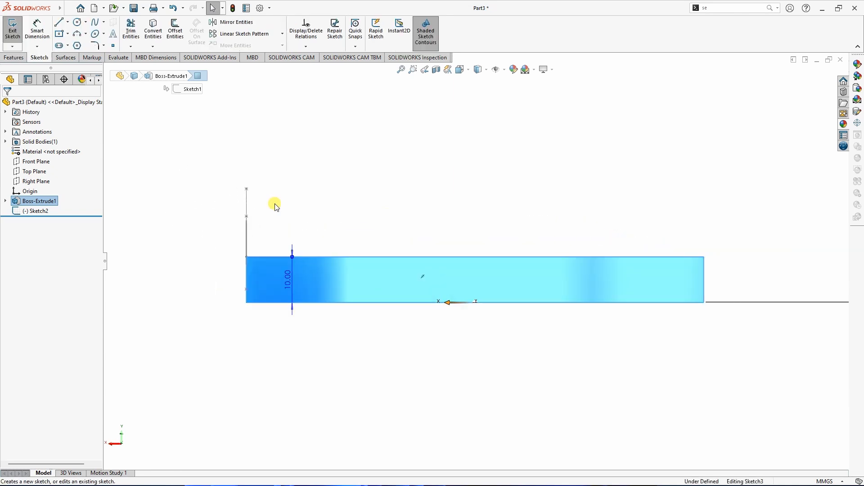
{"action": "left_click", "coordinate": [104, 22]}
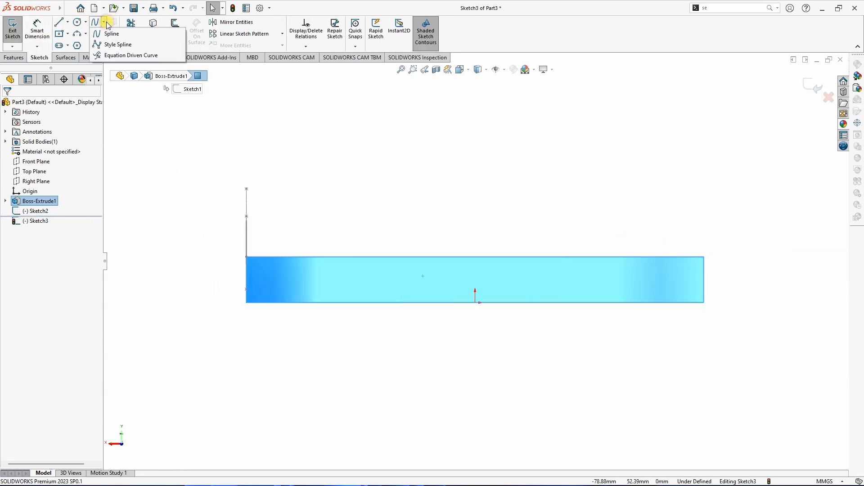
{"action": "left_click", "coordinate": [110, 44]}
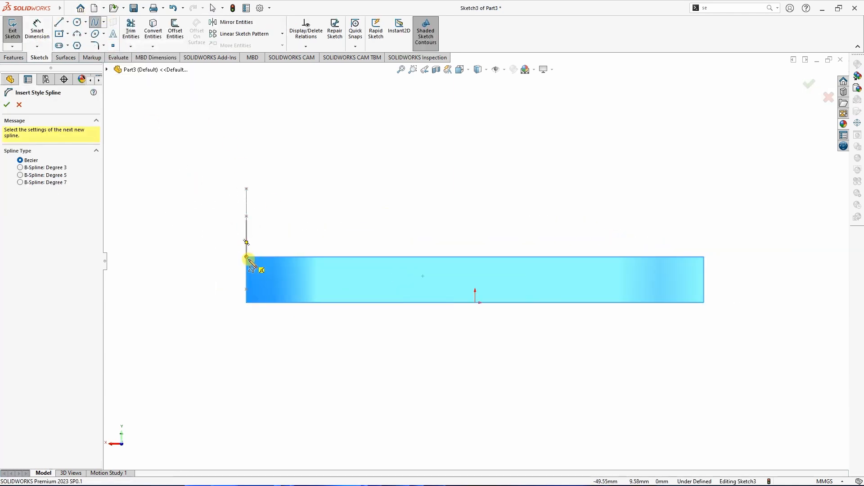
{"action": "left_click", "coordinate": [247, 257]}
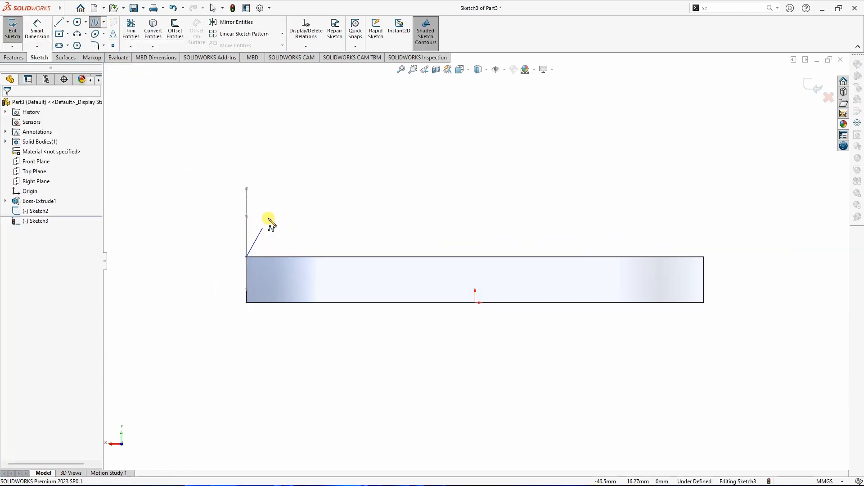
{"action": "left_click", "coordinate": [310, 172]}
{"action": "left_click", "coordinate": [467, 236]}
{"action": "left_click", "coordinate": [576, 294]}
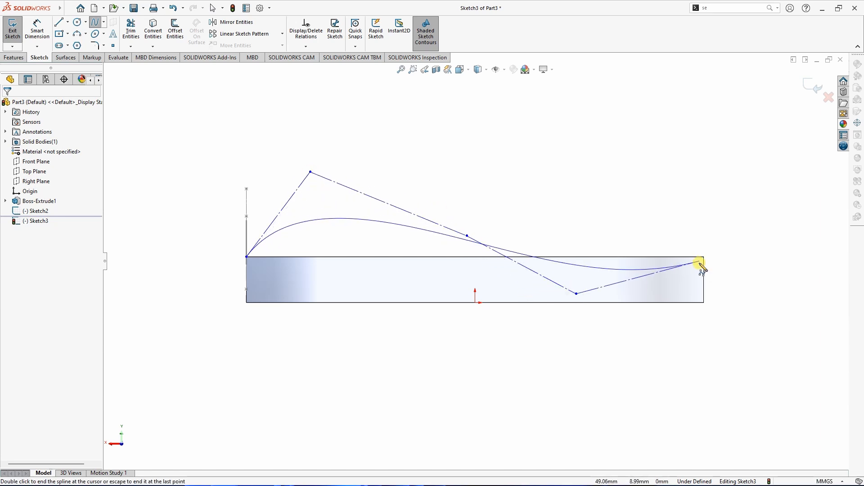
{"action": "double_click", "coordinate": [704, 257]}
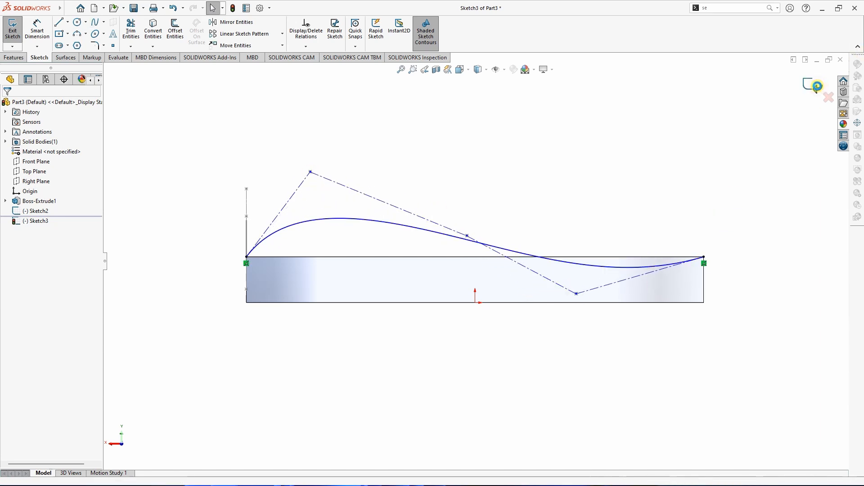
{"action": "left_click", "coordinate": [817, 86]}
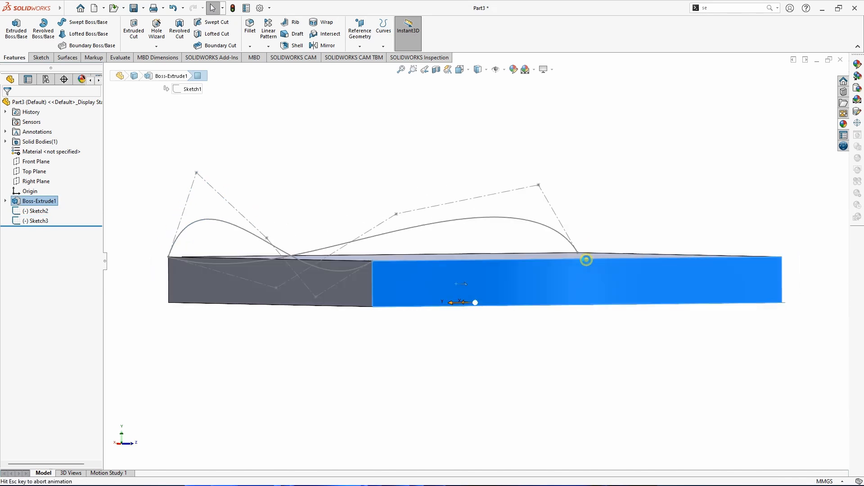
- Sketch a wavy Bezier style spline with three intermediate control points on the plate's left side face between its upper corners, and exit the sketch
{"action": "left_click", "coordinate": [103, 22]}
{"action": "left_click", "coordinate": [107, 44]}
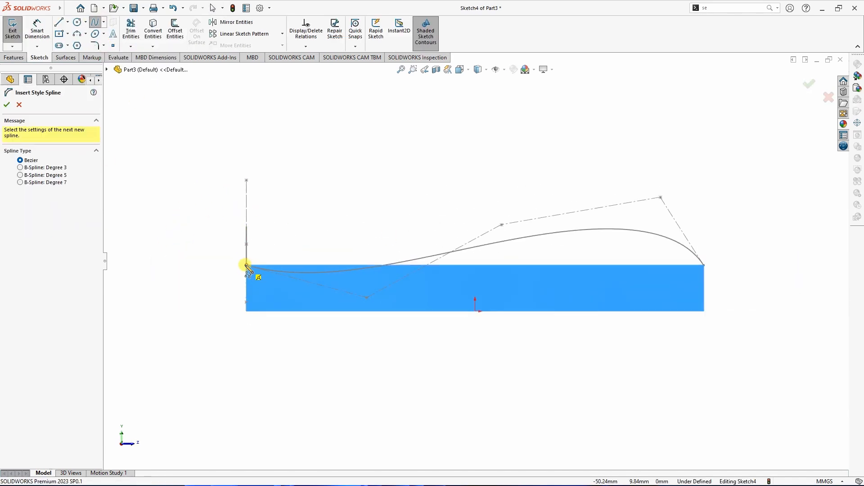
{"action": "left_click", "coordinate": [246, 265]}
{"action": "left_click", "coordinate": [297, 183]}
{"action": "left_click", "coordinate": [439, 231]}
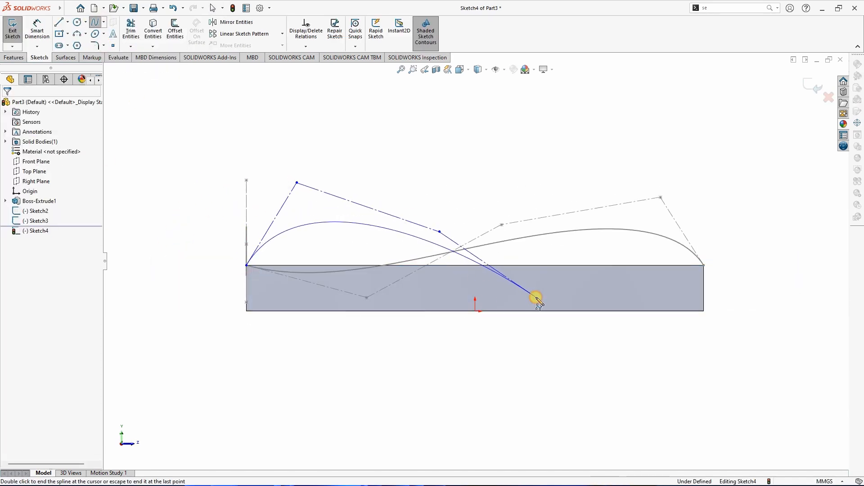
{"action": "left_click", "coordinate": [535, 296]}
{"action": "double_click", "coordinate": [704, 267]}
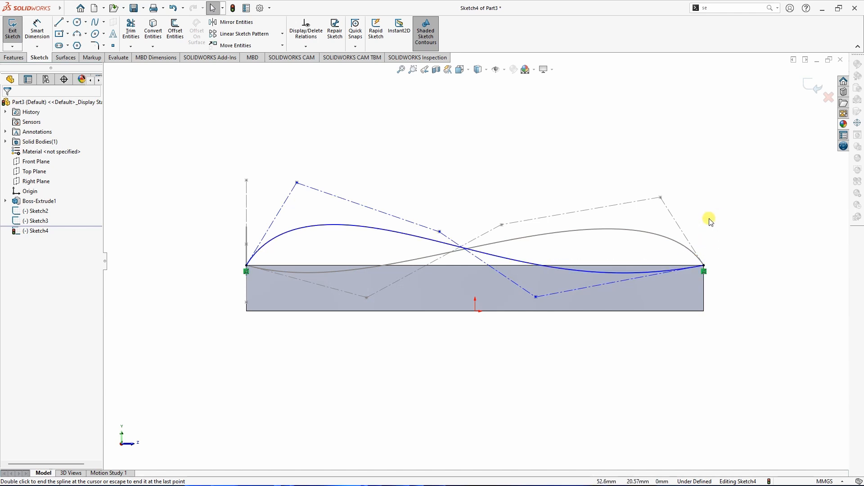
{"action": "left_click", "coordinate": [813, 89]}
- Sketch a wavy Bezier style spline with three intermediate control points on the plate's front face between its upper corners, and exit the sketch
{"action": "middle_click_drag", "start_coordinate": [729, 126], "coordinate": [550, 211]}
{"action": "left_click", "coordinate": [504, 328]}
{"action": "left_click", "coordinate": [536, 301]}
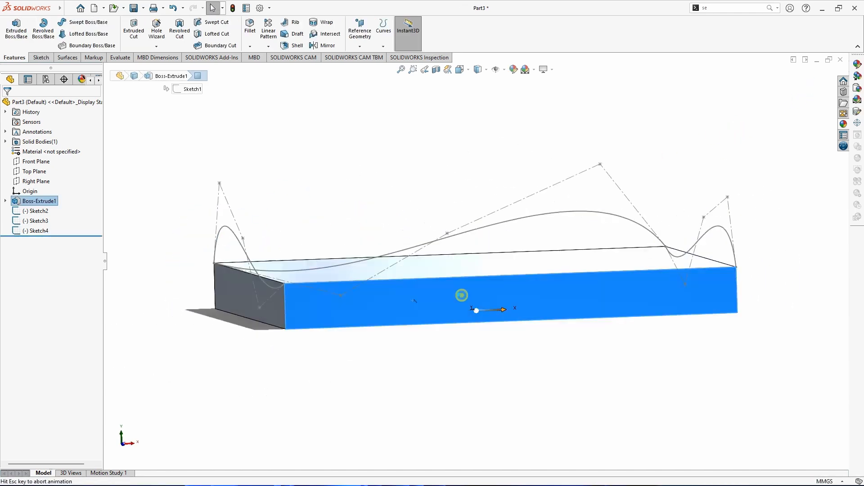
{"action": "right_click", "coordinate": [309, 117]}
{"action": "mouse_move", "coordinate": [392, 197]}
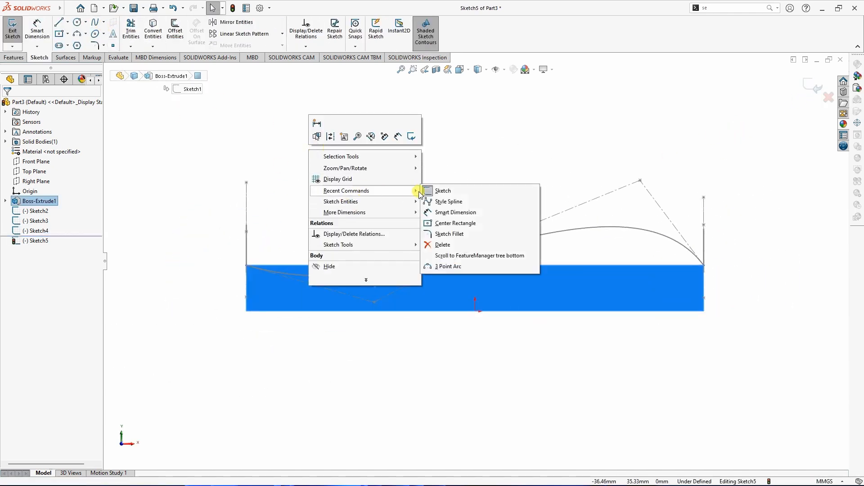
{"action": "left_click", "coordinate": [446, 201]}
{"action": "left_click", "coordinate": [246, 266]}
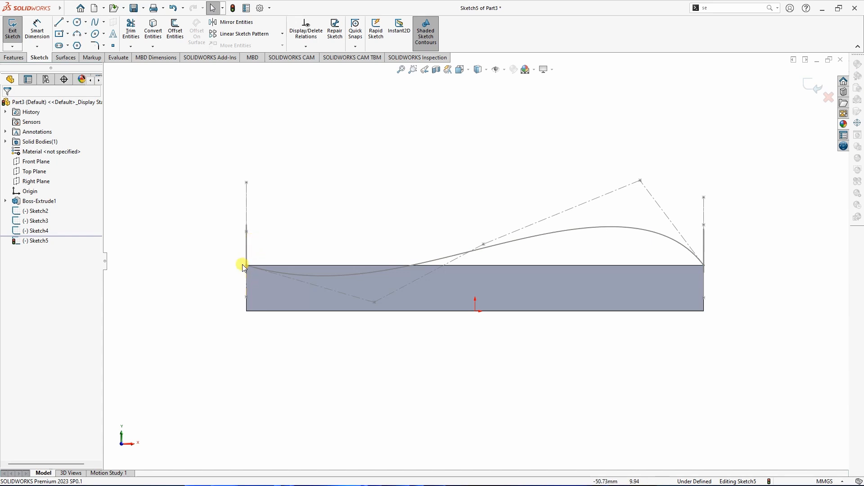
{"action": "right_click", "coordinate": [265, 132]}
{"action": "mouse_move", "coordinate": [357, 172]}
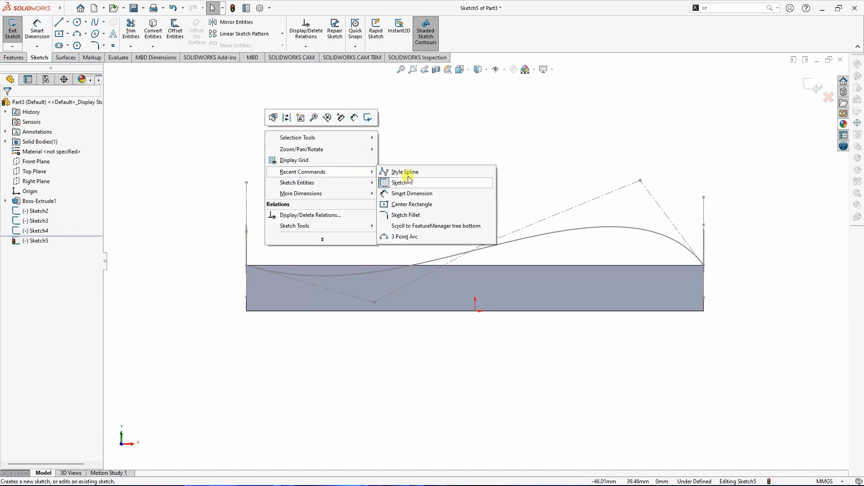
{"action": "left_click", "coordinate": [408, 172]}
{"action": "left_click", "coordinate": [247, 266]}
{"action": "left_click", "coordinate": [294, 201]}
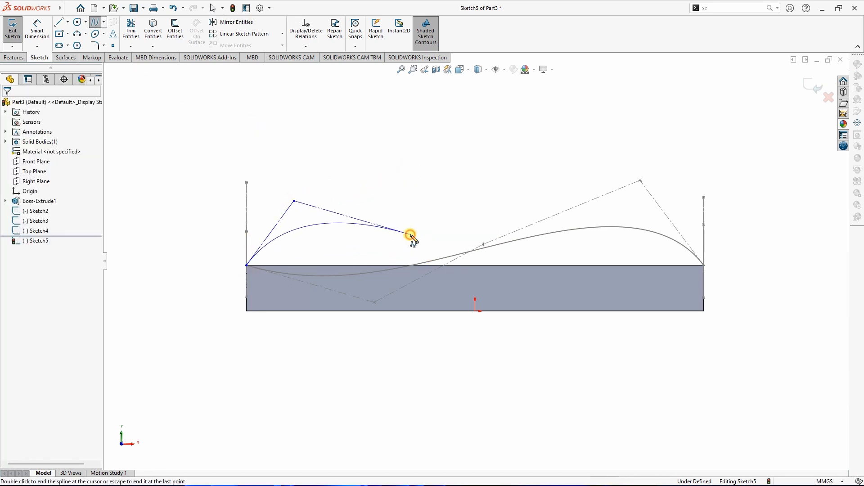
{"action": "left_click", "coordinate": [410, 235]}
{"action": "left_click", "coordinate": [549, 297]}
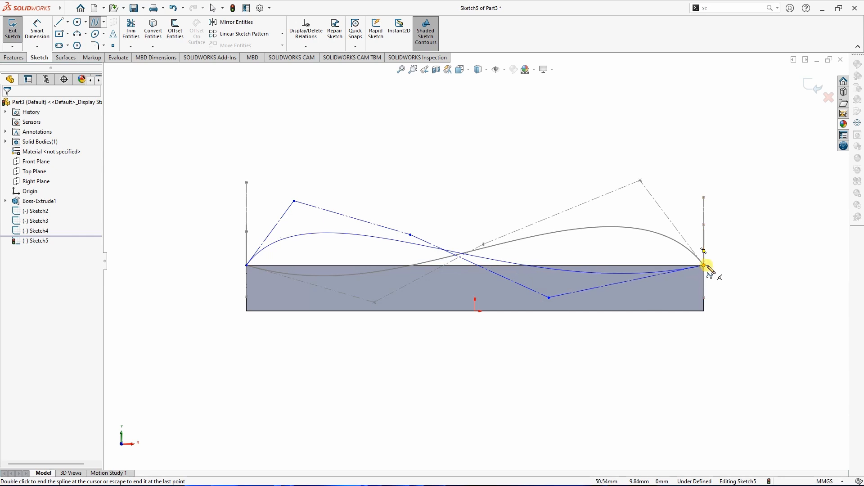
{"action": "left_click", "coordinate": [705, 266]}
{"action": "key", "text": "Escape"}
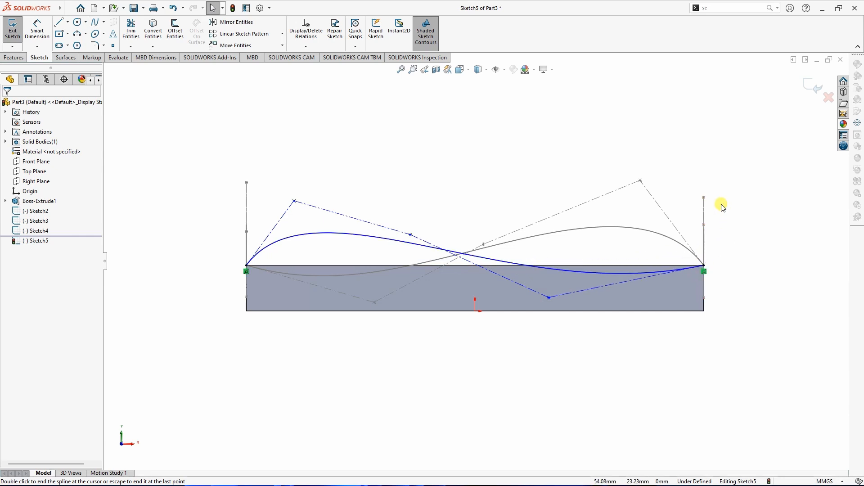
{"action": "left_click", "coordinate": [815, 86]}
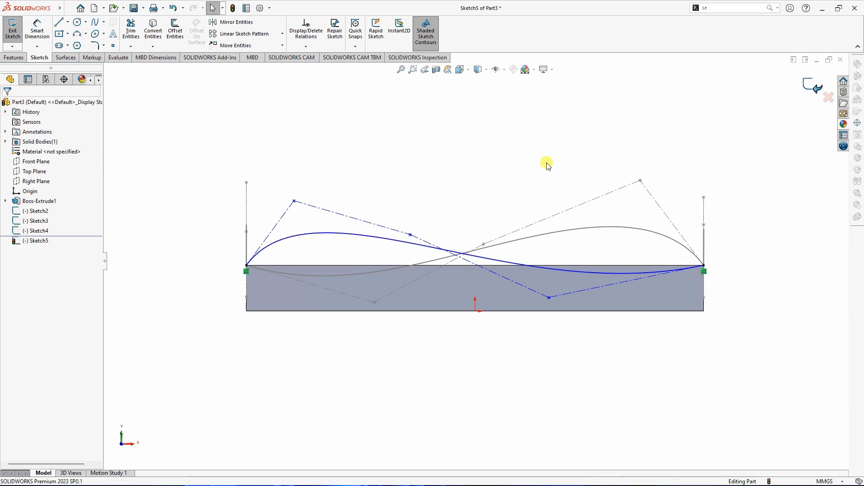
- Hide the plate's solid body so only the four spline sketches are displayed
{"action": "key", "text": "ctrl+7"}
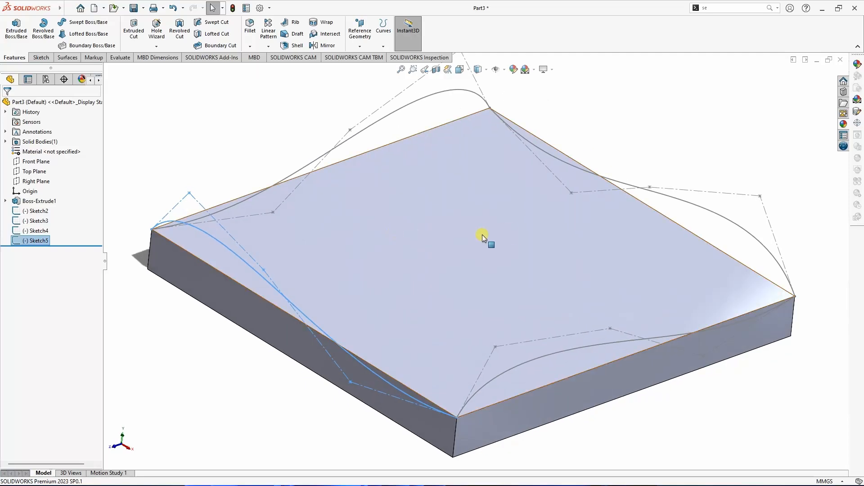
{"action": "left_click", "coordinate": [455, 240]}
{"action": "left_click", "coordinate": [506, 219]}
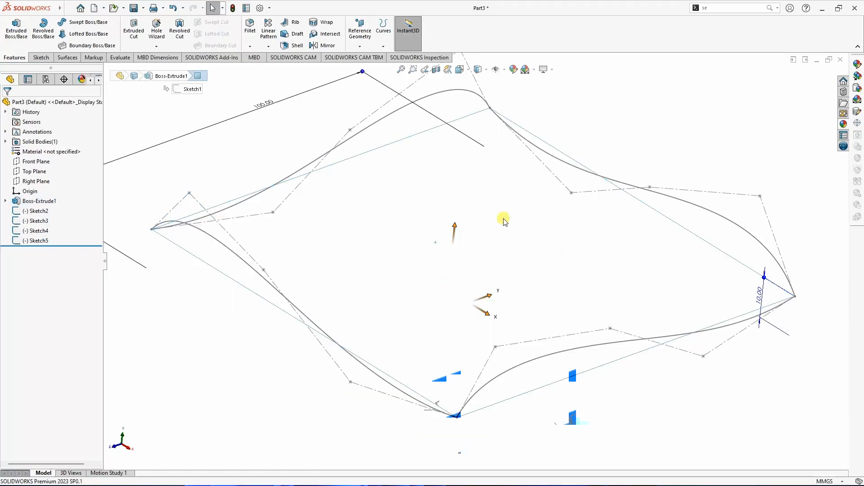
{"action": "scroll", "coordinate": [495, 212], "scroll_direction": "up", "scroll_amount": 5}
{"action": "left_click", "coordinate": [585, 132]}
{"action": "mouse_move", "coordinate": [559, 156]}
{"action": "middle_mouse_down"}
{"action": "mouse_move", "coordinate": [583, 149]}
{"action": "mouse_move", "coordinate": [618, 252]}
{"action": "mouse_move", "coordinate": [604, 229]}
{"action": "middle_mouse_up"}
{"action": "left_click", "coordinate": [604, 229]}
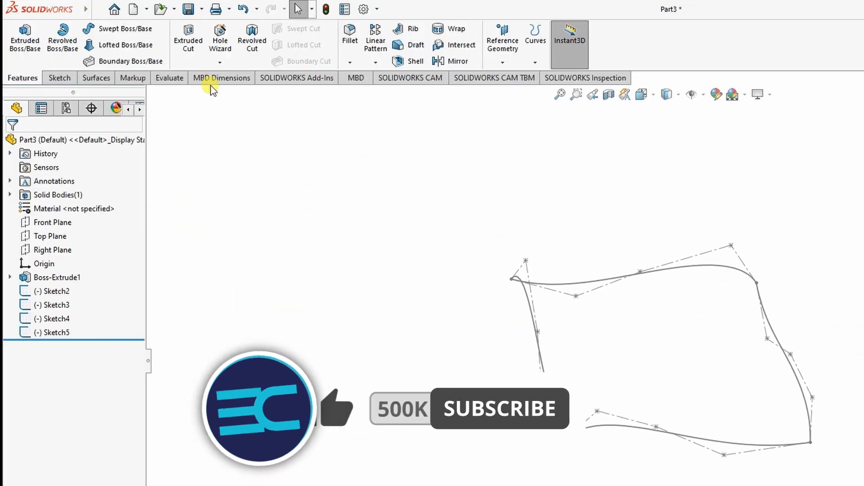
- Start a Boundary Surface with the back and front splines as its Direction 1 curves
{"action": "left_click", "coordinate": [97, 79]}
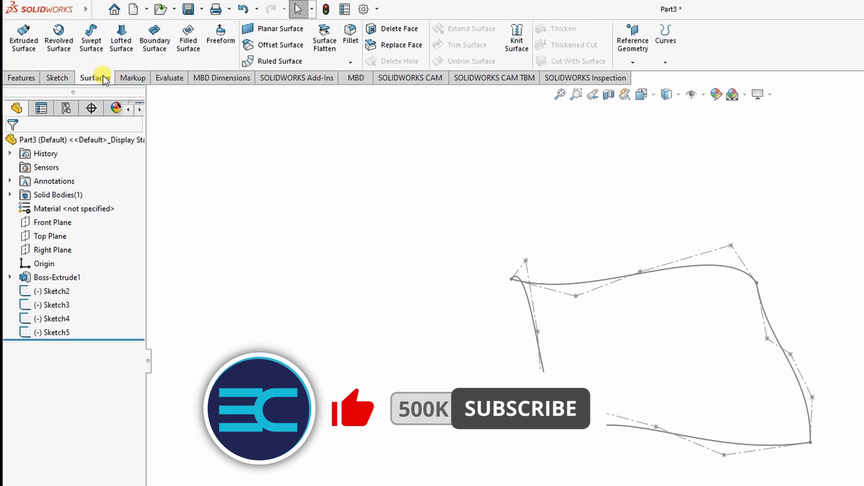
{"action": "left_click", "coordinate": [154, 38]}
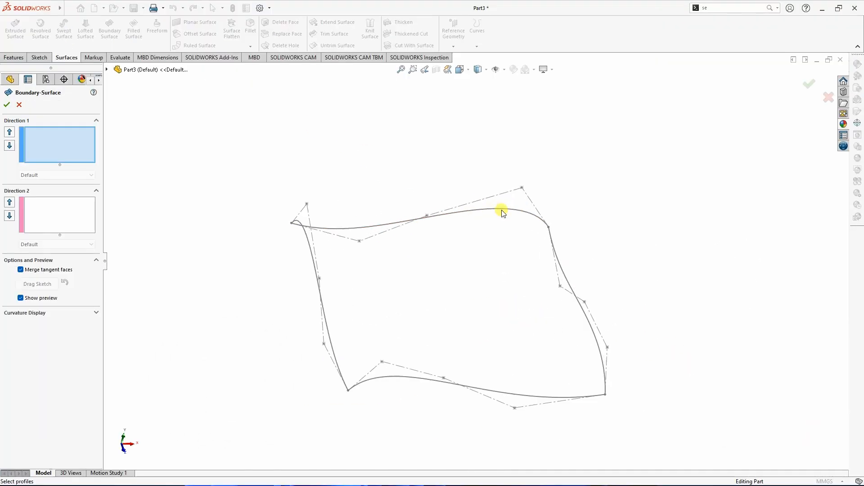
{"action": "left_click", "coordinate": [499, 209]}
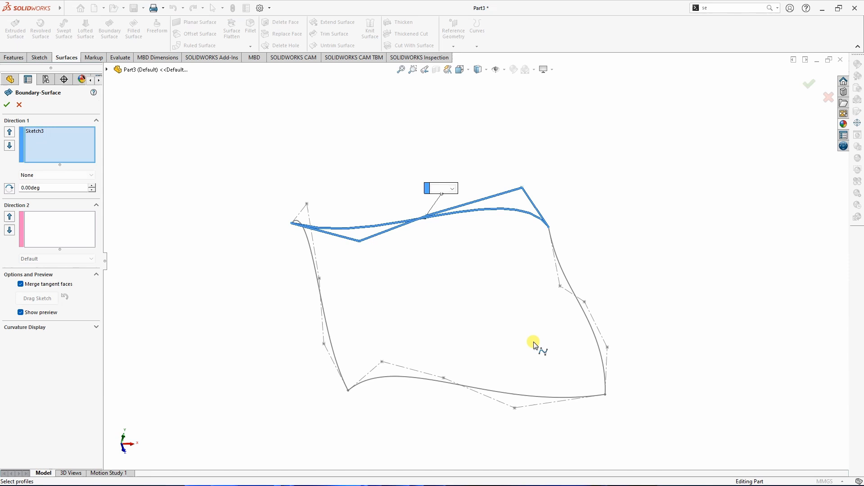
{"action": "left_click", "coordinate": [529, 396]}
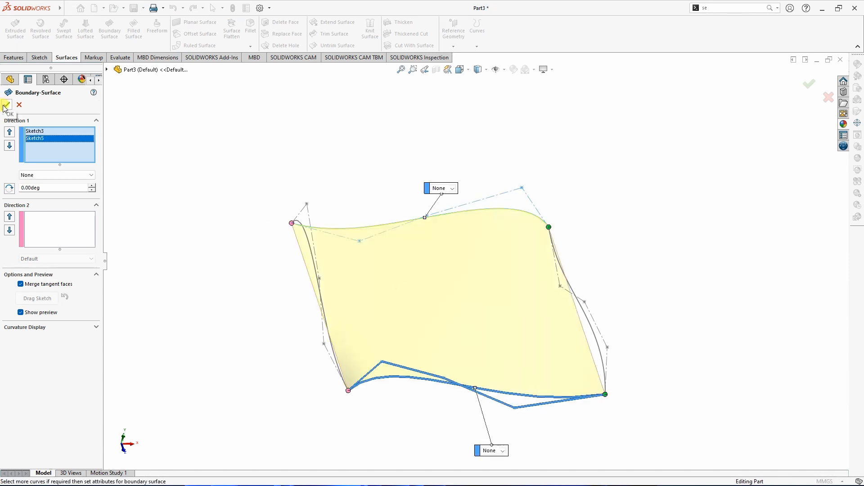
- Add the left and right splines as Direction 2 curves and create the boundary surface
{"action": "left_click", "coordinate": [53, 237]}
{"action": "middle_click_drag", "start_coordinate": [268, 183], "coordinate": [213, 126]}
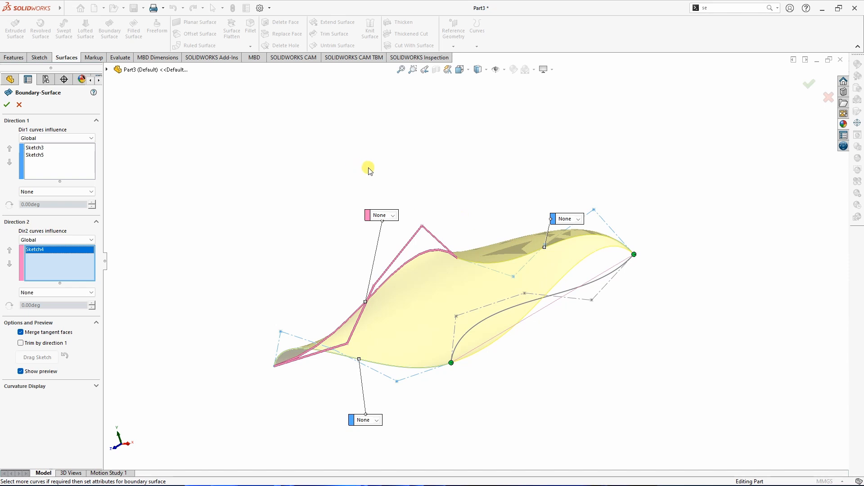
{"action": "middle_click_drag", "start_coordinate": [368, 170], "coordinate": [510, 291]}
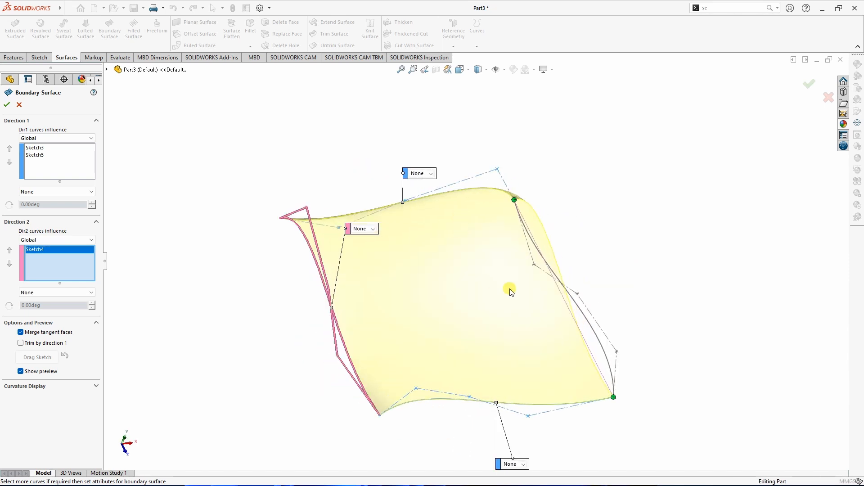
{"action": "left_click", "coordinate": [596, 336]}
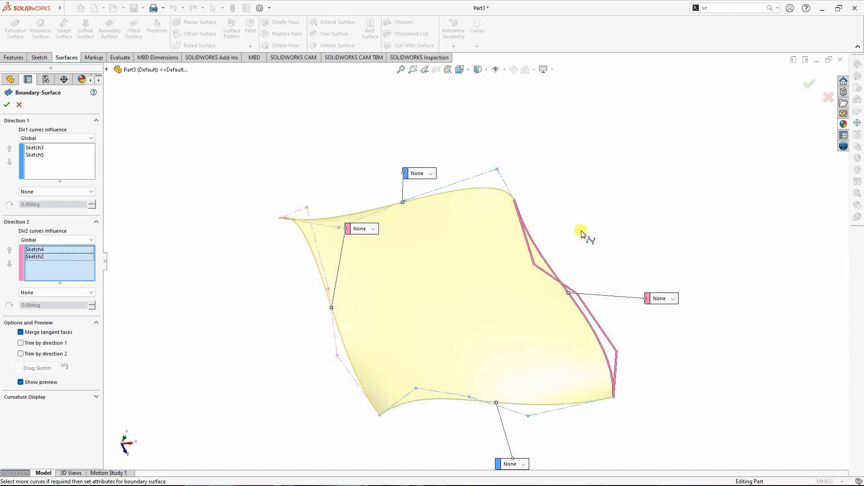
{"action": "left_click", "coordinate": [5, 101]}
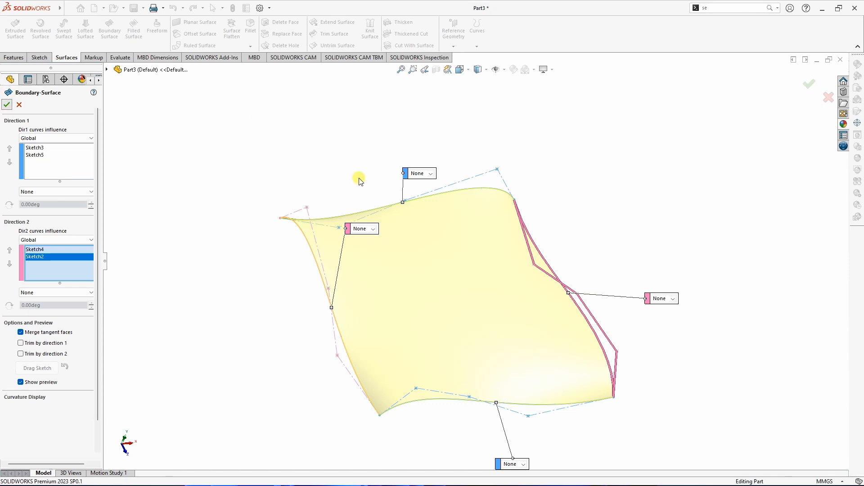
- Turn off RealView Graphics and inspect the boundary surface from several angles
{"action": "mouse_move", "coordinate": [585, 143]}
{"action": "middle_mouse_down"}
{"action": "mouse_move", "coordinate": [465, 204]}
{"action": "mouse_move", "coordinate": [479, 172]}
{"action": "middle_mouse_up"}
{"action": "left_click", "coordinate": [552, 71]}
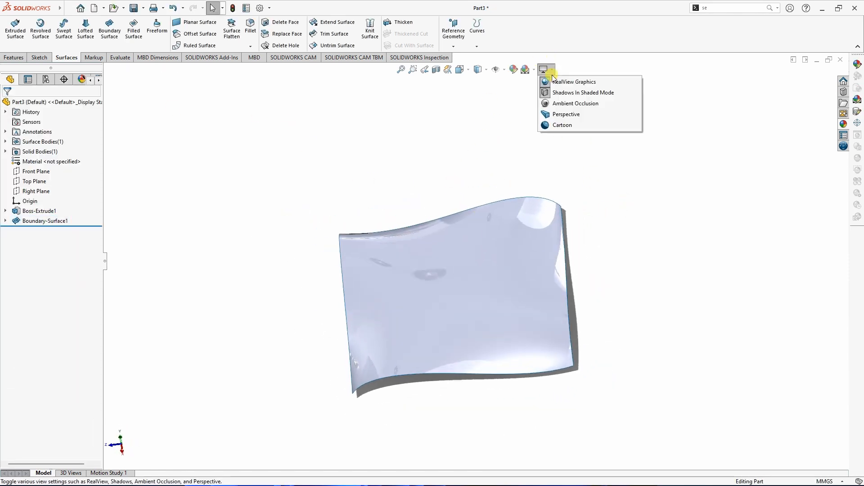
{"action": "left_click", "coordinate": [564, 82]}
{"action": "mouse_move", "coordinate": [434, 148]}
{"action": "middle_mouse_down"}
{"action": "mouse_move", "coordinate": [460, 120]}
{"action": "mouse_move", "coordinate": [424, 161]}
{"action": "mouse_move", "coordinate": [347, 170]}
{"action": "middle_mouse_up"}
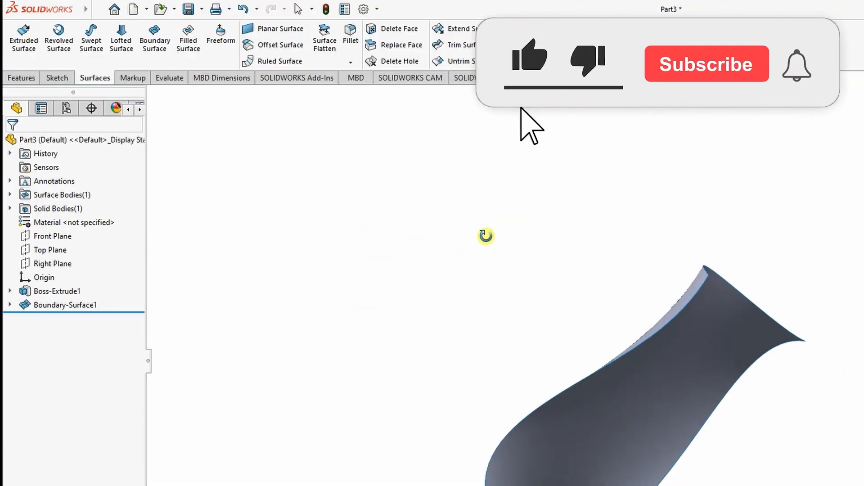
{"action": "middle_click_drag", "start_coordinate": [485, 236], "coordinate": [639, 179]}
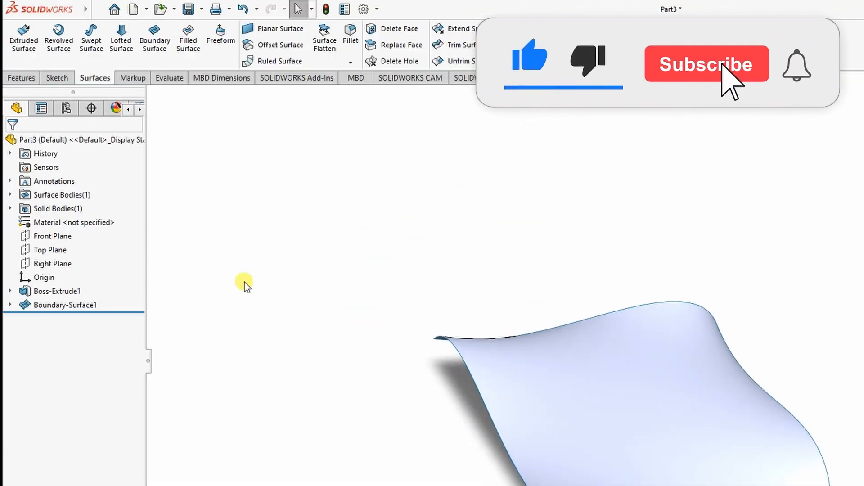
- On a Top Plane sketch, offset the boundary surface's outline 5 mm inward with Reverse enabled
{"action": "left_click", "coordinate": [36, 250]}
{"action": "left_click", "coordinate": [39, 230]}
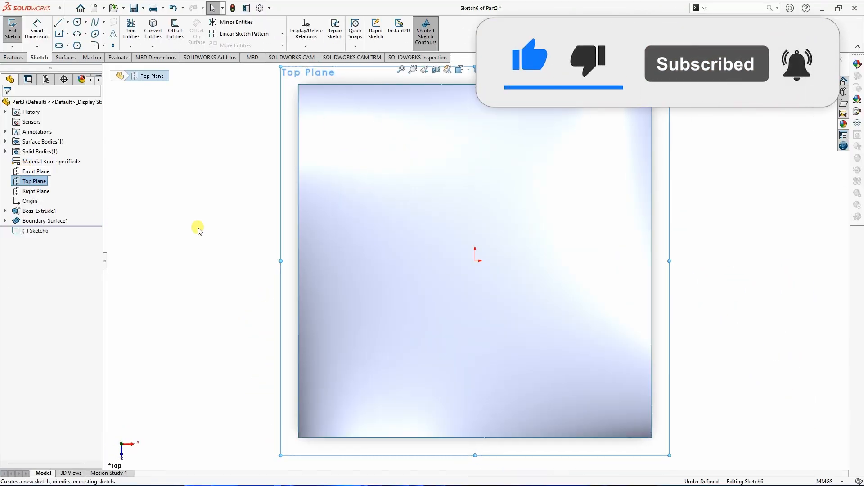
{"action": "scroll", "coordinate": [523, 231], "scroll_direction": "up", "scroll_amount": 6}
{"action": "scroll", "coordinate": [522, 230], "scroll_direction": "down", "scroll_amount": 3}
{"action": "scroll", "coordinate": [499, 269], "scroll_direction": "down", "scroll_amount": 3}
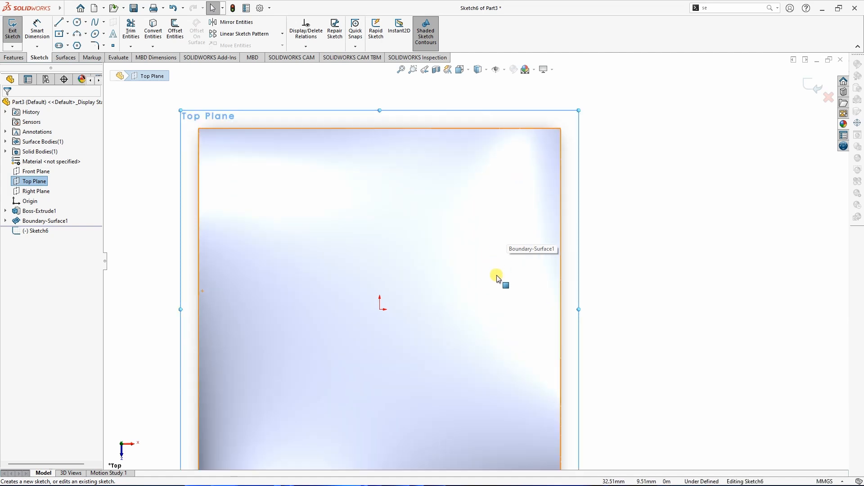
{"action": "scroll", "coordinate": [483, 255], "scroll_direction": "up", "scroll_amount": 2}
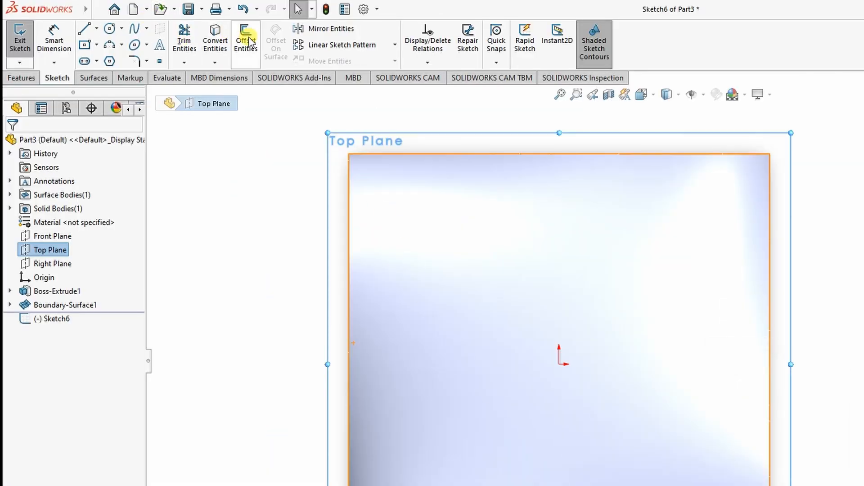
{"action": "left_click", "coordinate": [176, 34]}
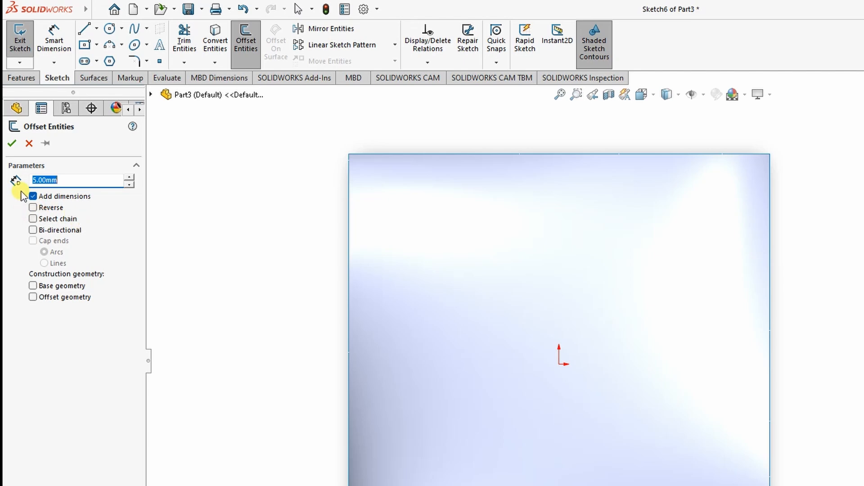
{"action": "left_click", "coordinate": [539, 271]}
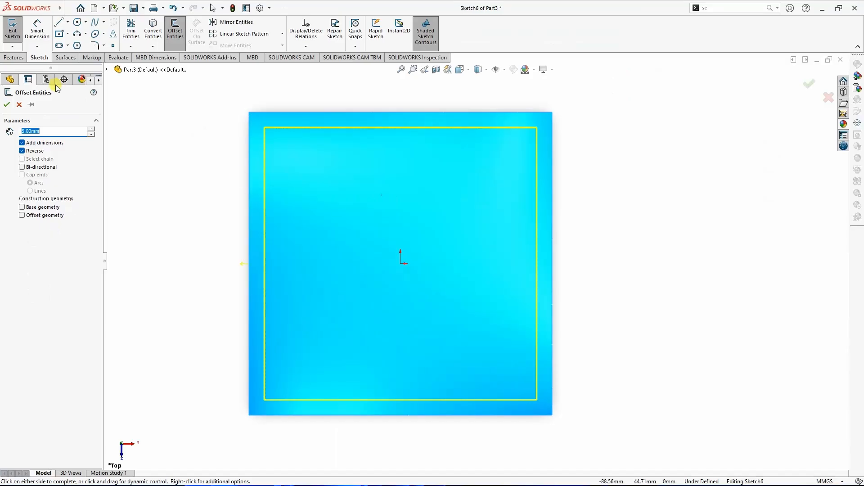
{"action": "left_click", "coordinate": [6, 105]}
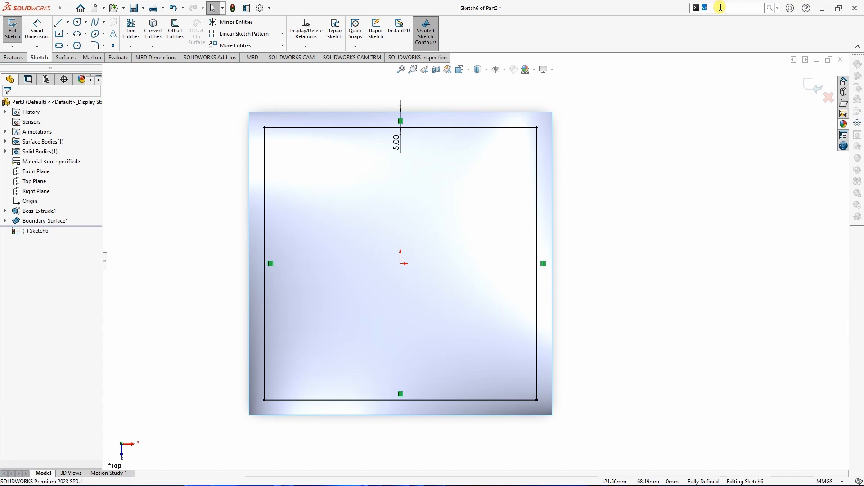
- Create a Projection split line that projects the current offset sketch onto the boundary surface
{"action": "type", "text": "split"}
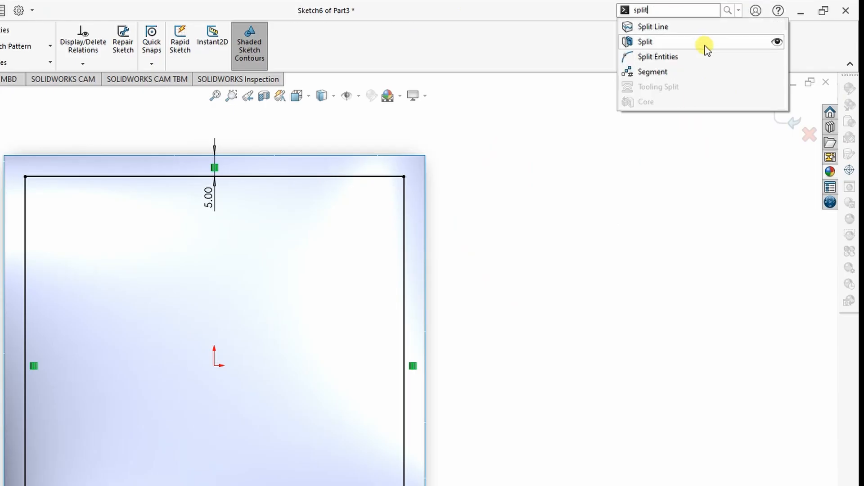
{"action": "left_click", "coordinate": [639, 26]}
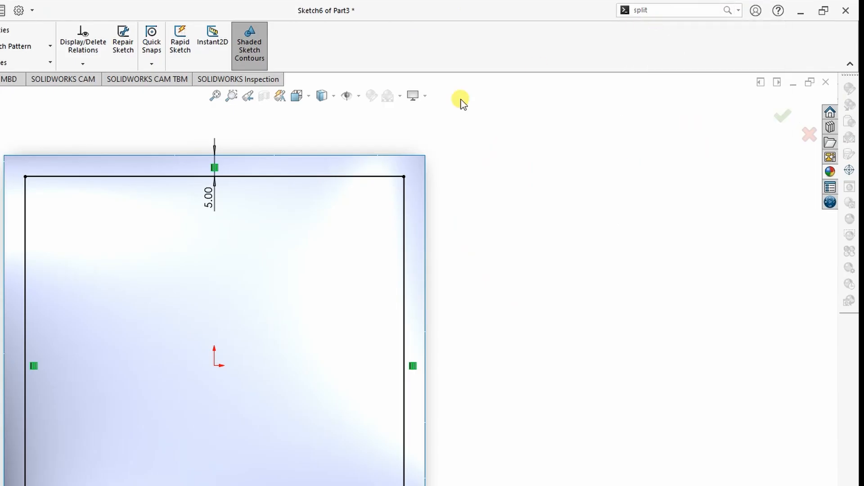
{"action": "left_click", "coordinate": [133, 298]}
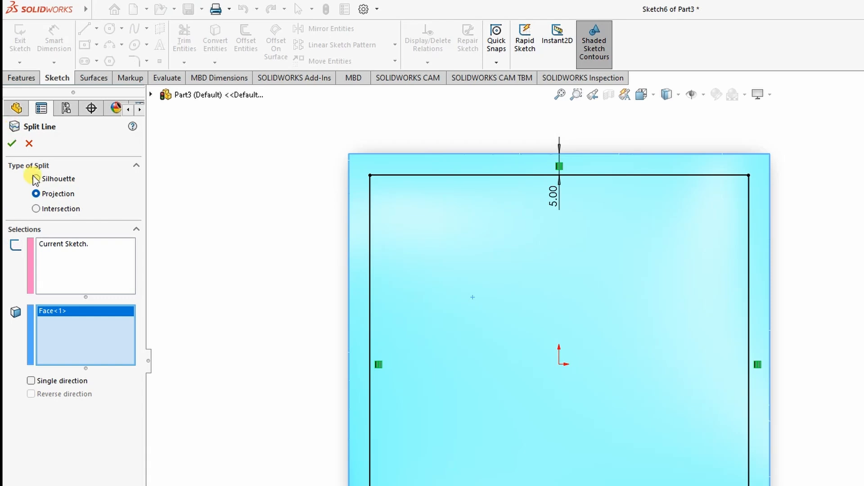
{"action": "left_click", "coordinate": [11, 144]}
{"action": "middle_click_drag", "start_coordinate": [634, 178], "coordinate": [234, 175]}
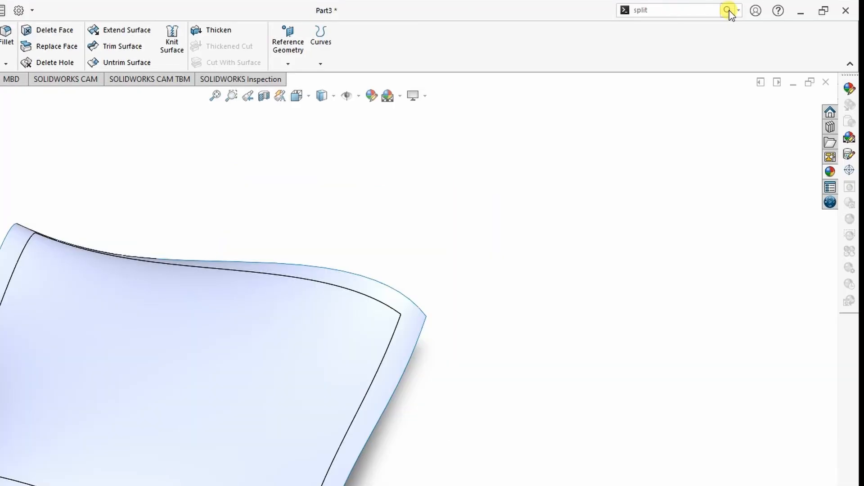
- Create an Intersection split line that divides the inner face of the boundary surface with the Right Plane
{"action": "left_click", "coordinate": [728, 10]}
{"action": "left_click", "coordinate": [665, 26]}
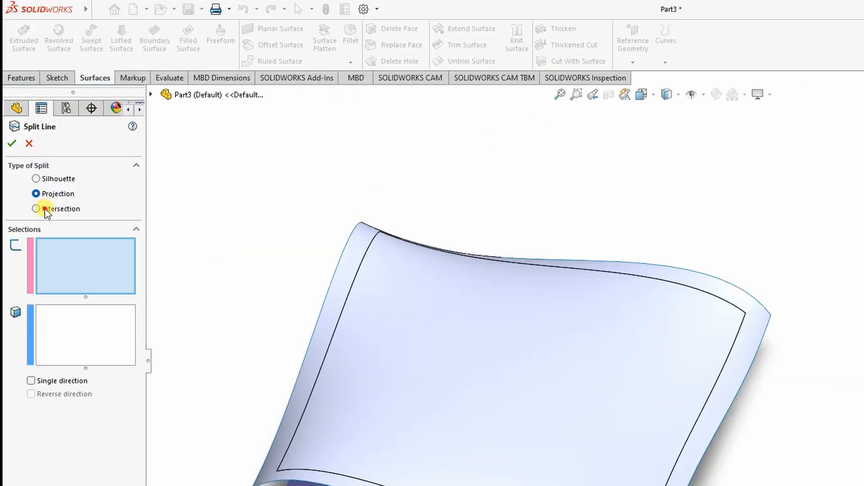
{"action": "left_click", "coordinate": [36, 209]}
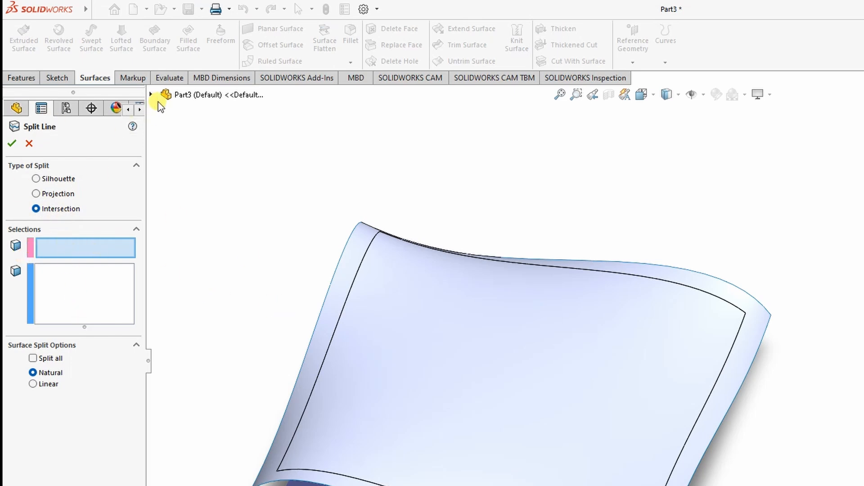
{"action": "left_click", "coordinate": [541, 420]}
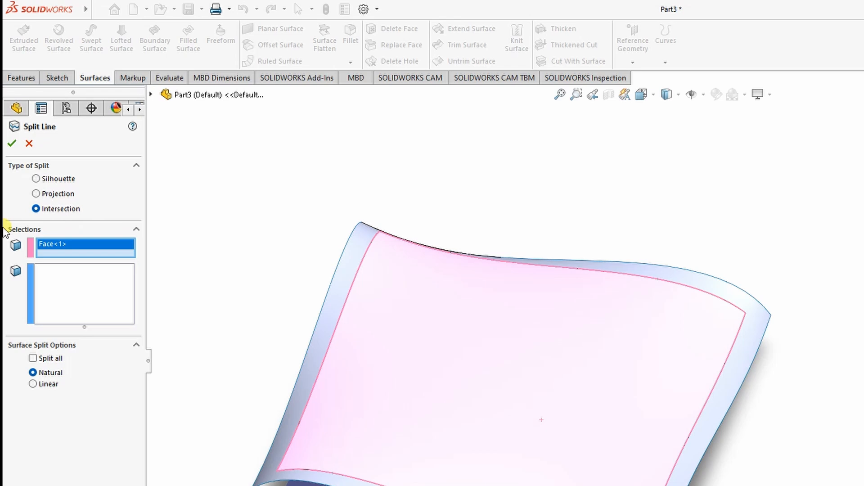
{"action": "right_click", "coordinate": [62, 246]}
{"action": "left_click", "coordinate": [90, 250]}
{"action": "left_click", "coordinate": [73, 282]}
{"action": "left_click", "coordinate": [551, 382]}
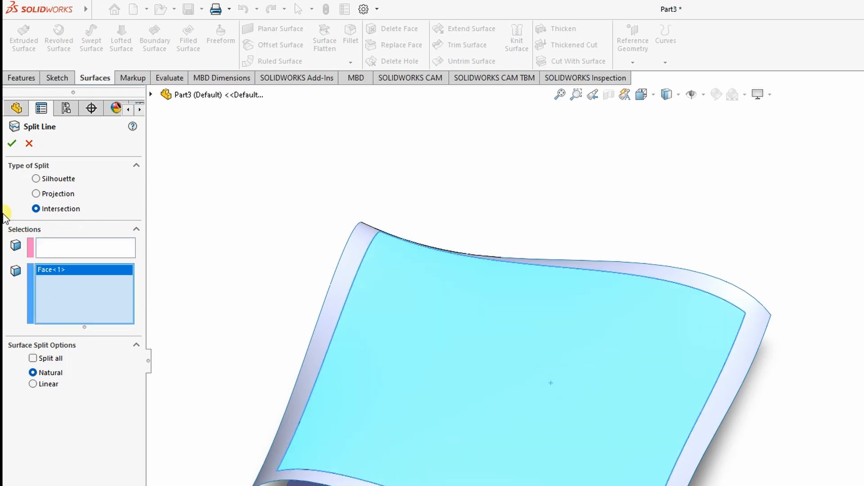
{"action": "left_click", "coordinate": [73, 246]}
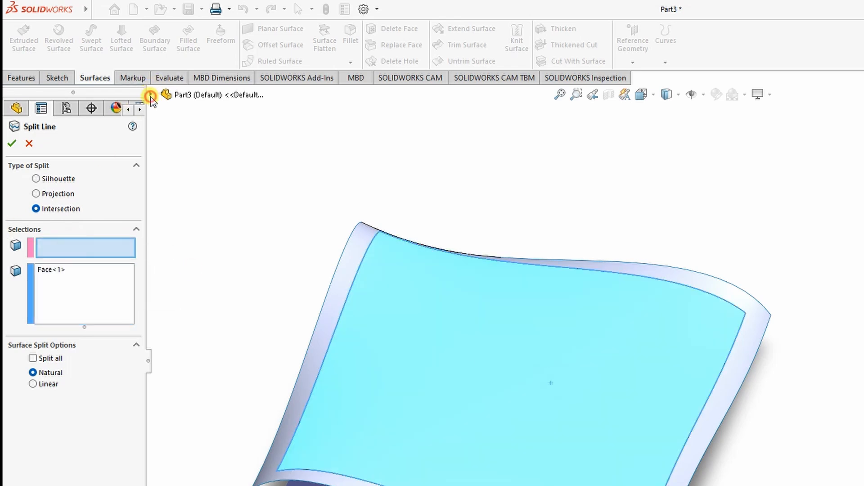
{"action": "left_click", "coordinate": [151, 95]}
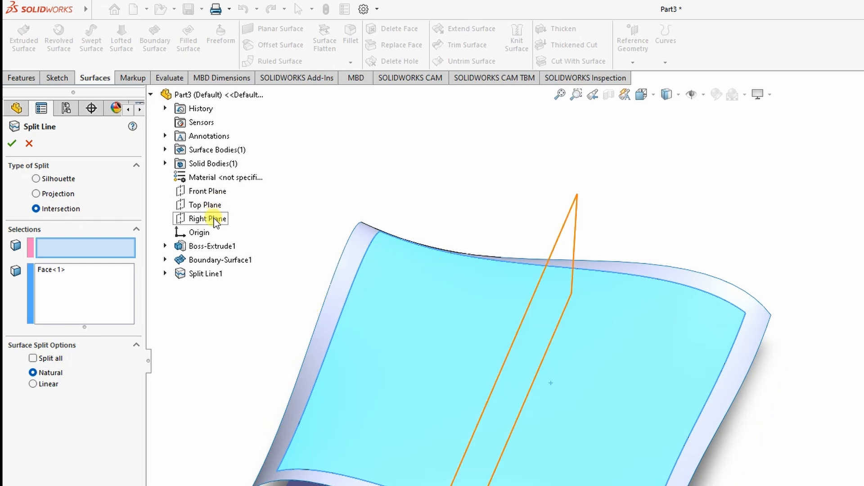
{"action": "left_click", "coordinate": [211, 219]}
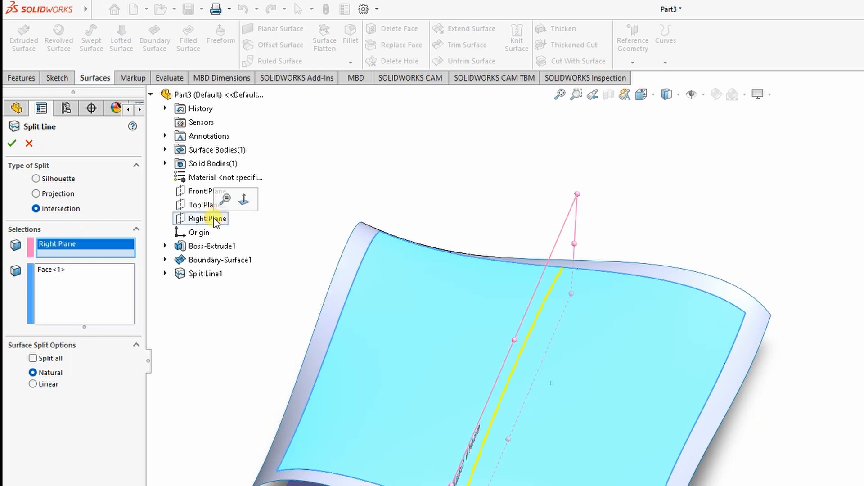
{"action": "left_click", "coordinate": [13, 144]}
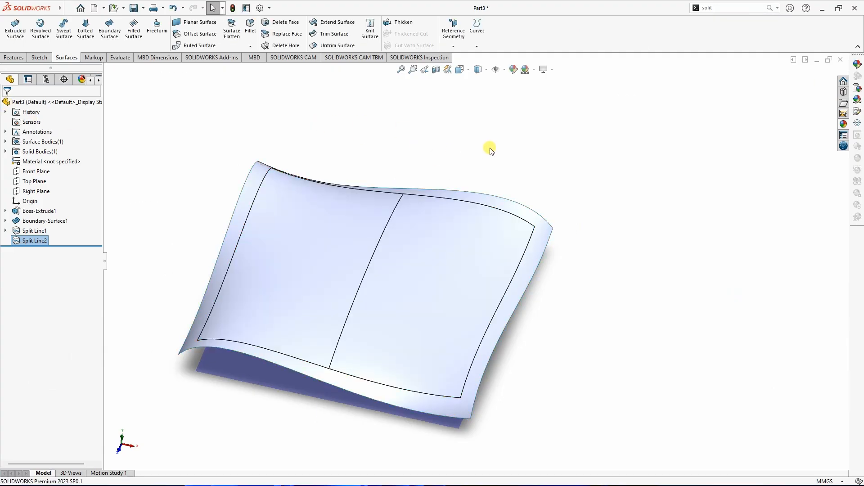
- Start a sketch on the Right Plane and convert the middle split line edge into a sketch curve
{"action": "middle_click_drag", "start_coordinate": [697, 208], "coordinate": [595, 216]}
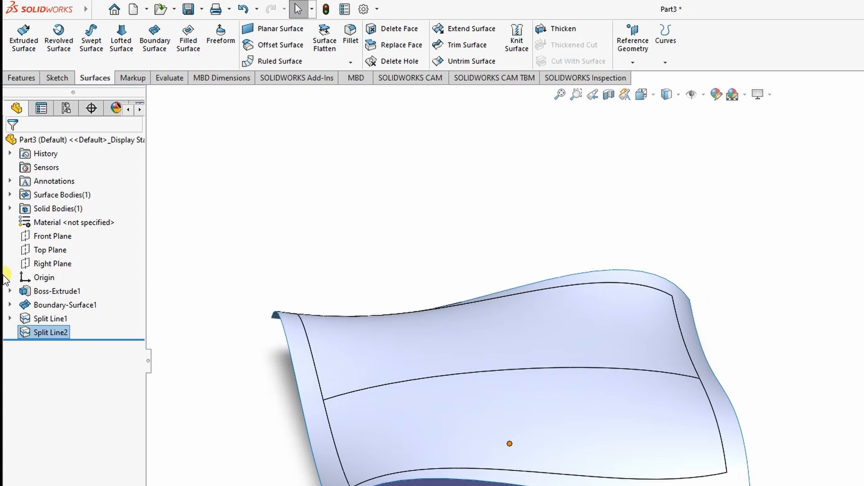
{"action": "left_click", "coordinate": [45, 263]}
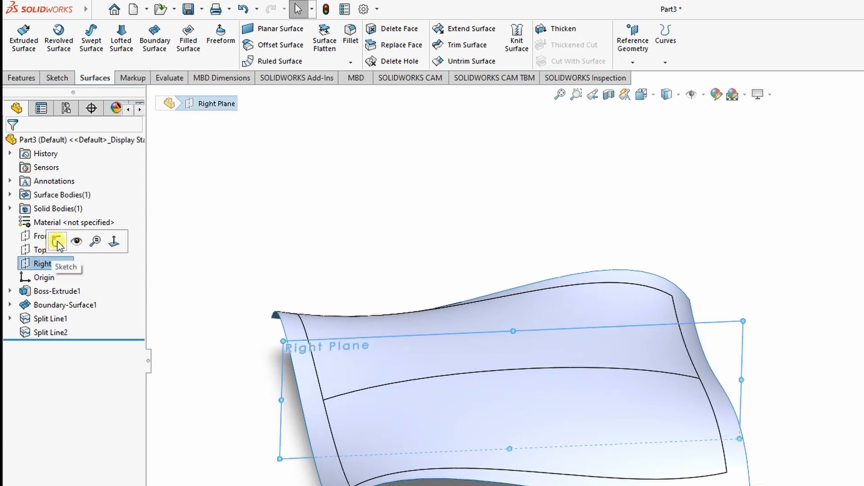
{"action": "left_click", "coordinate": [57, 240]}
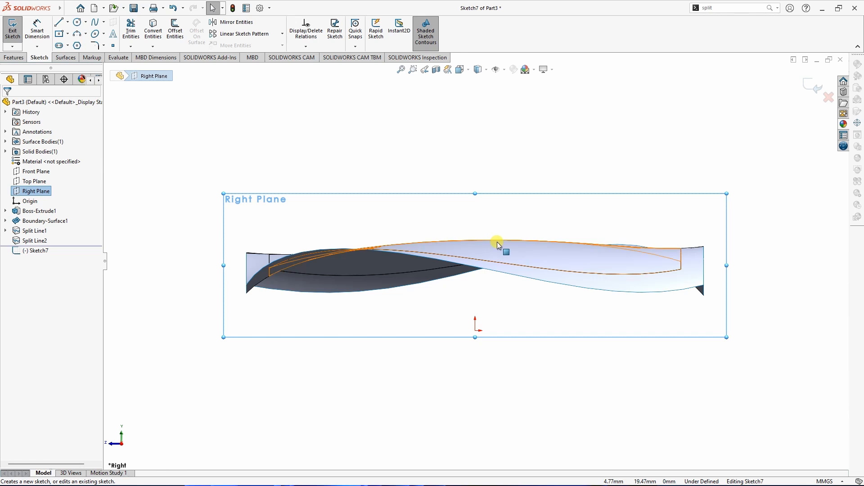
{"action": "scroll", "coordinate": [675, 250], "scroll_direction": "down", "scroll_amount": 5}
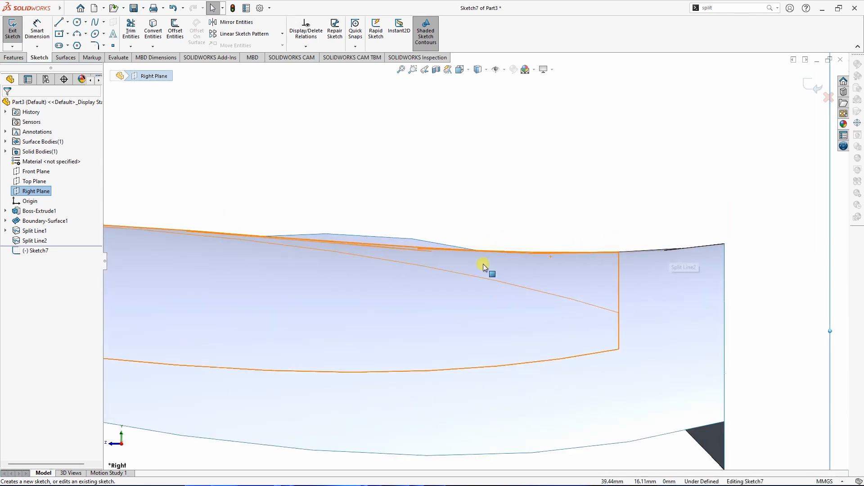
{"action": "scroll", "coordinate": [483, 264], "scroll_direction": "up", "scroll_amount": 10}
{"action": "middle_click_drag", "start_coordinate": [242, 204], "coordinate": [255, 226]}
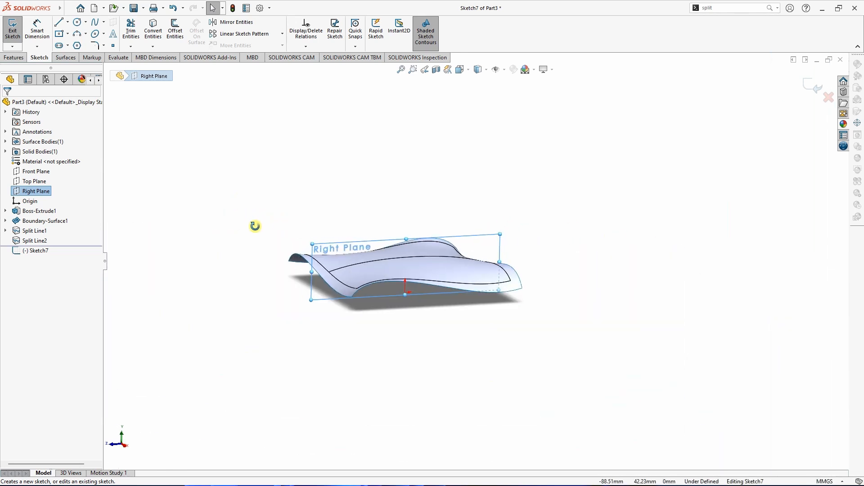
{"action": "left_click", "coordinate": [338, 271]}
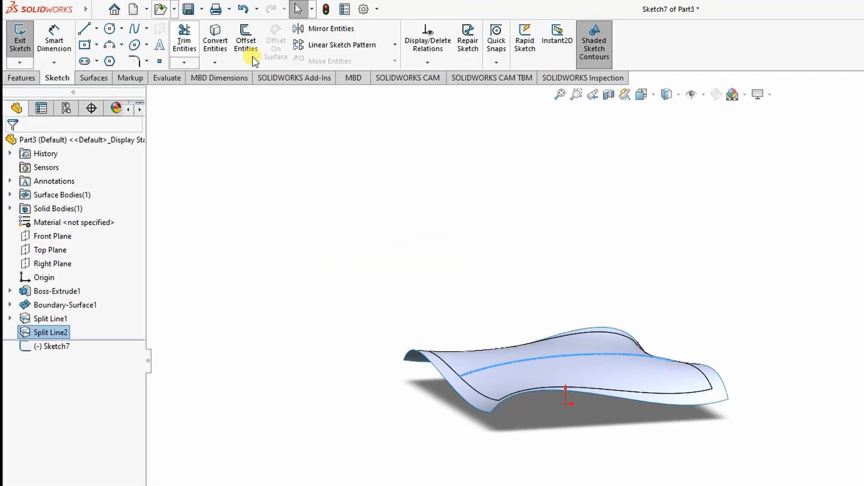
{"action": "left_click", "coordinate": [220, 44]}
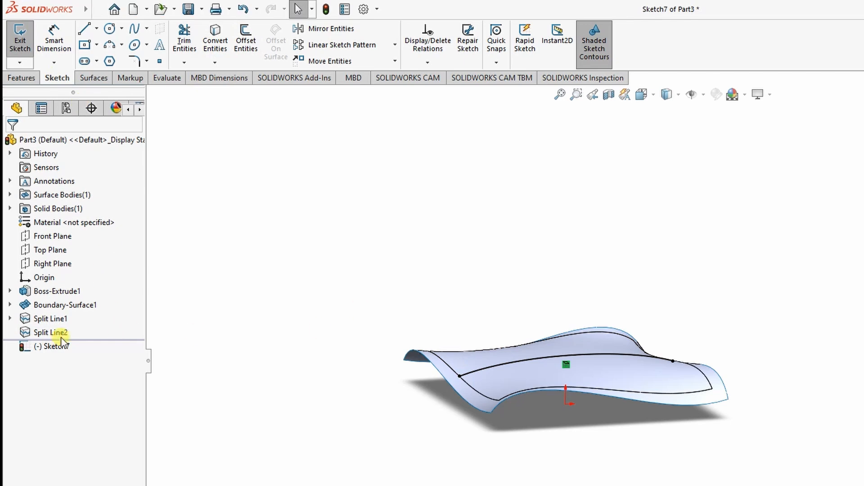
- Hide the split boundary surface so only the sketch curve is displayed
{"action": "left_click", "coordinate": [50, 319]}
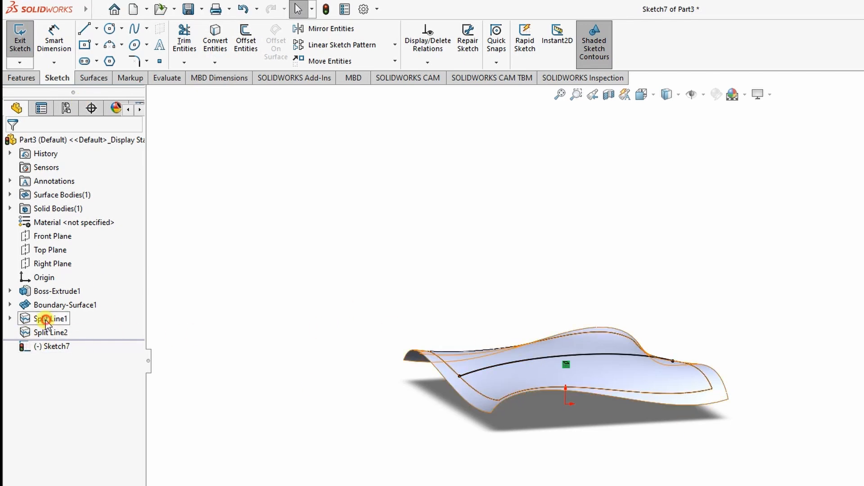
{"action": "left_click", "coordinate": [58, 299]}
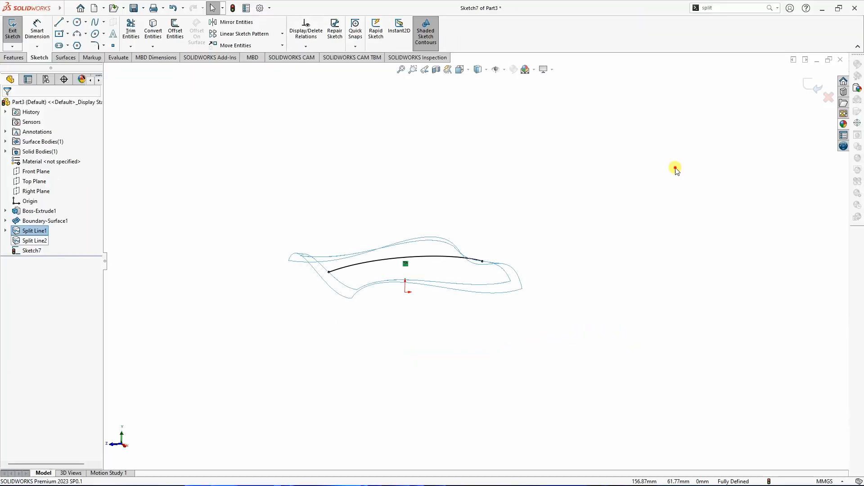
{"action": "left_click", "coordinate": [675, 168]}
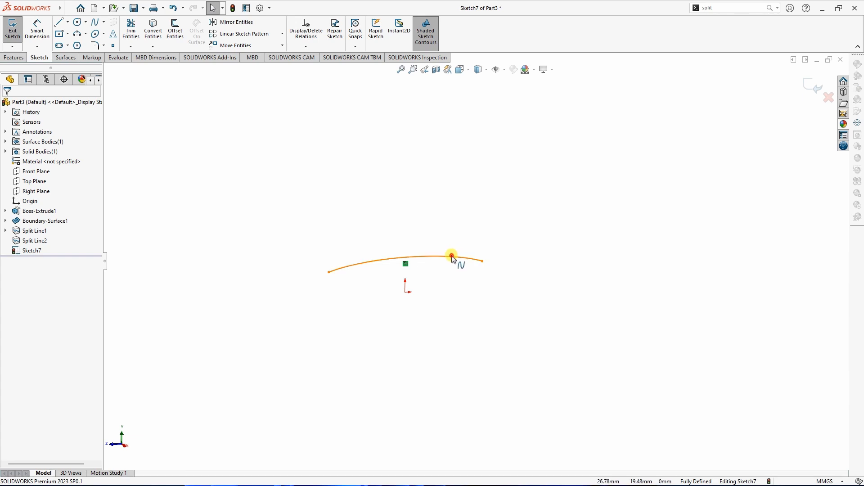
- Change the converted spline to construction geometry
{"action": "right_click", "coordinate": [452, 259]}
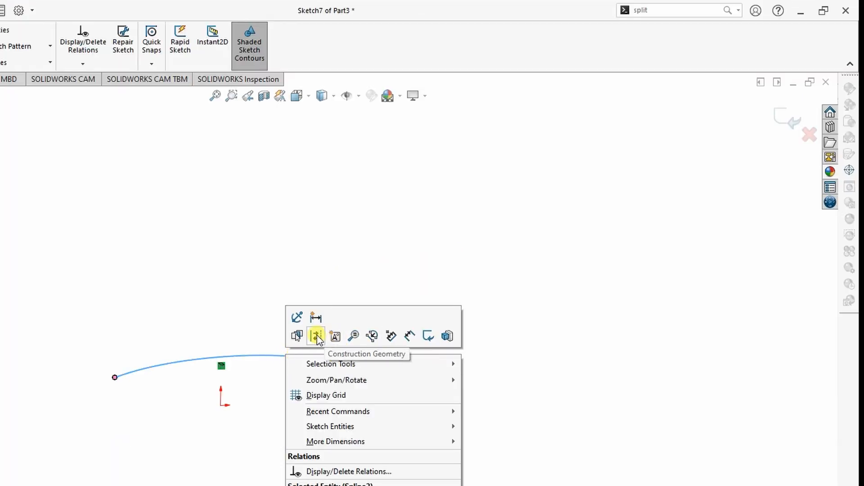
{"action": "left_click", "coordinate": [474, 242]}
{"action": "scroll", "coordinate": [245, 424], "scroll_direction": "down", "scroll_amount": 5}
{"action": "scroll", "coordinate": [246, 281], "scroll_direction": "down", "scroll_amount": 2}
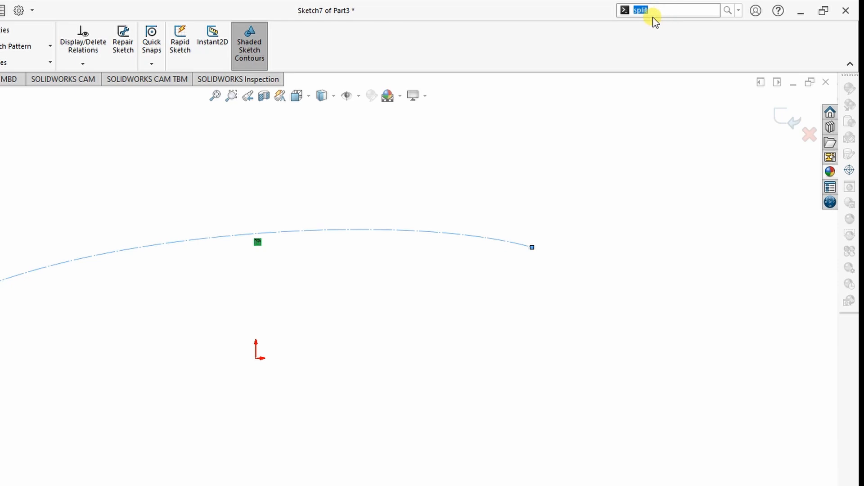
- Divide the construction spline with the Segment tool using 7 evenly spaced sketch points
{"action": "type", "text": "eg"}
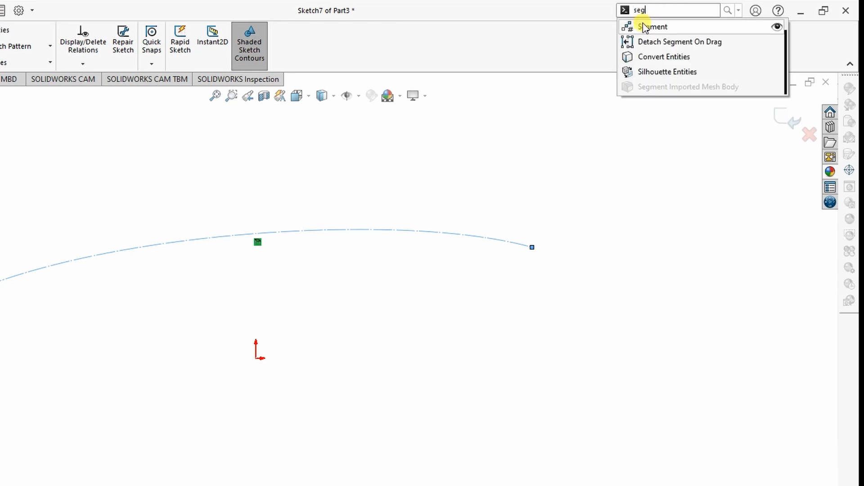
{"action": "left_click", "coordinate": [648, 23]}
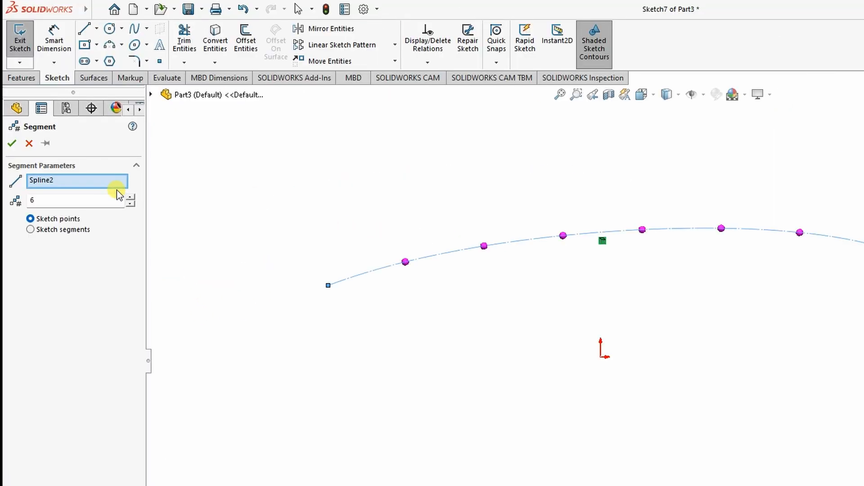
{"action": "left_click", "coordinate": [131, 198]}
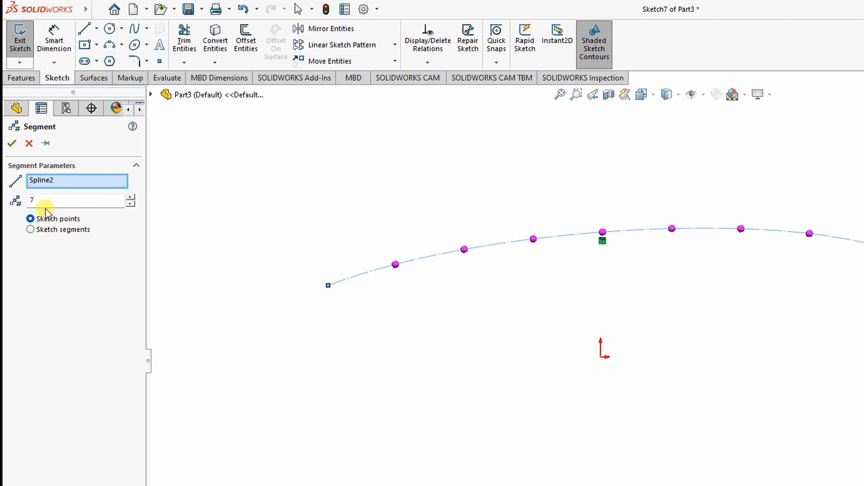
{"action": "left_click", "coordinate": [11, 144]}
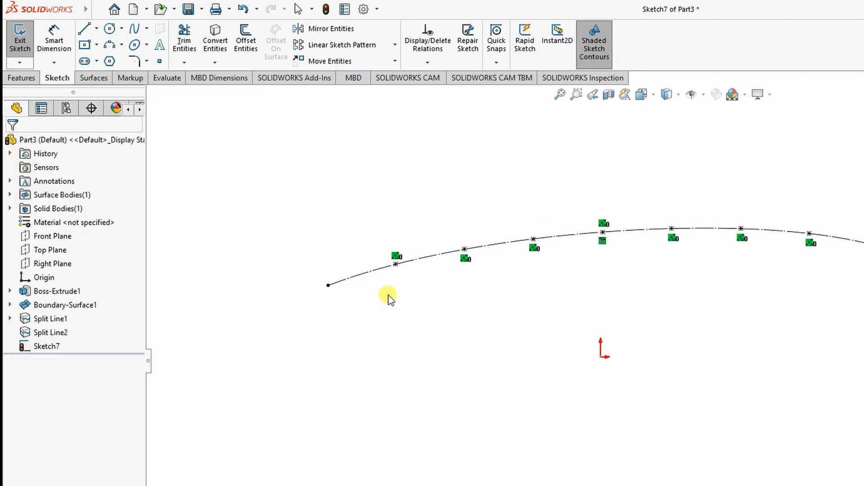
- Draw a downward three-point arc of about 8 mm radius and 90° from the spline's left endpoint to the first segment point
{"action": "left_click", "coordinate": [109, 44]}
{"action": "left_click", "coordinate": [372, 327]}
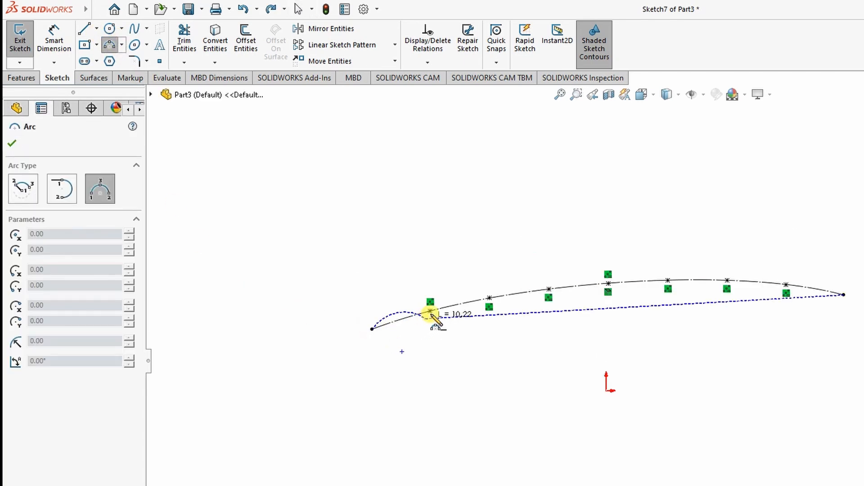
{"action": "left_click", "coordinate": [431, 311]}
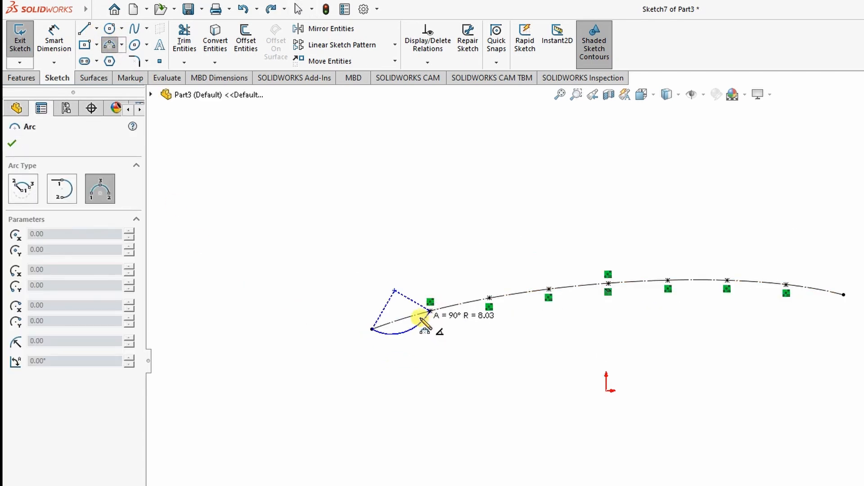
{"action": "left_click", "coordinate": [424, 330]}
- Add two downward three-point arcs linking the first, second and third segment points, the first with a radius of about 6.2 mm
{"action": "scroll", "coordinate": [495, 343], "scroll_direction": "down", "scroll_amount": 3}
{"action": "scroll", "coordinate": [495, 338], "scroll_direction": "down", "scroll_amount": 2}
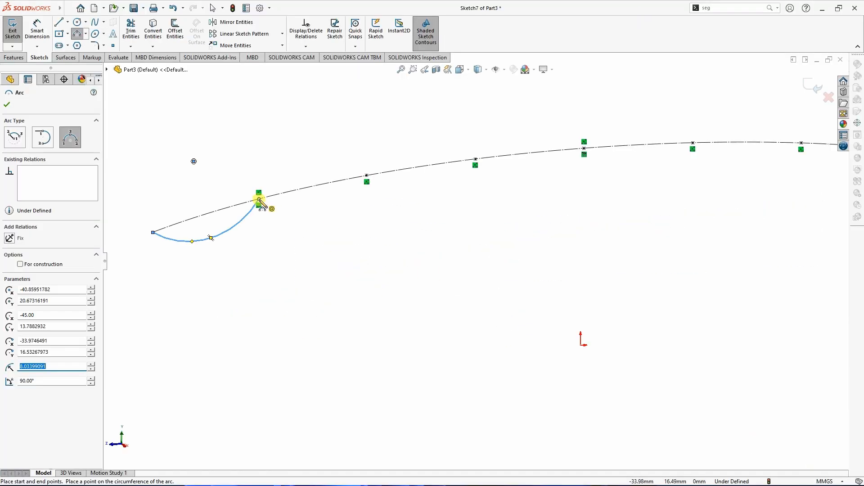
{"action": "left_click", "coordinate": [259, 200]}
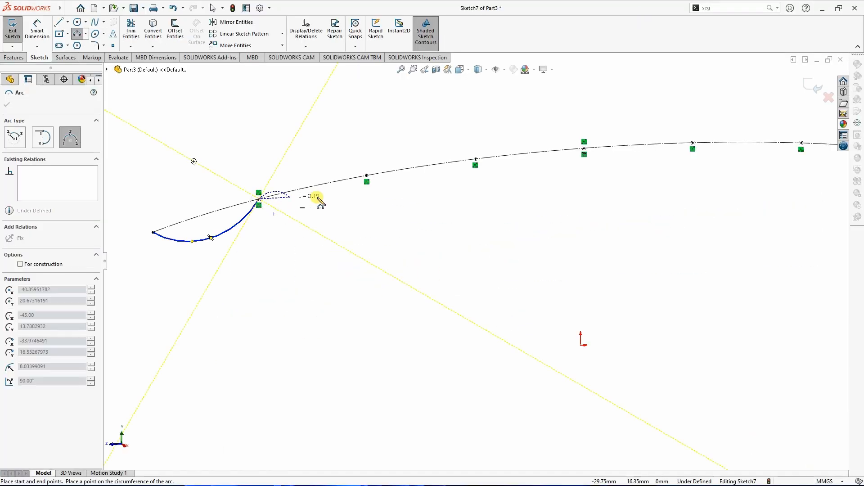
{"action": "left_click", "coordinate": [366, 176]}
{"action": "left_click", "coordinate": [351, 207]}
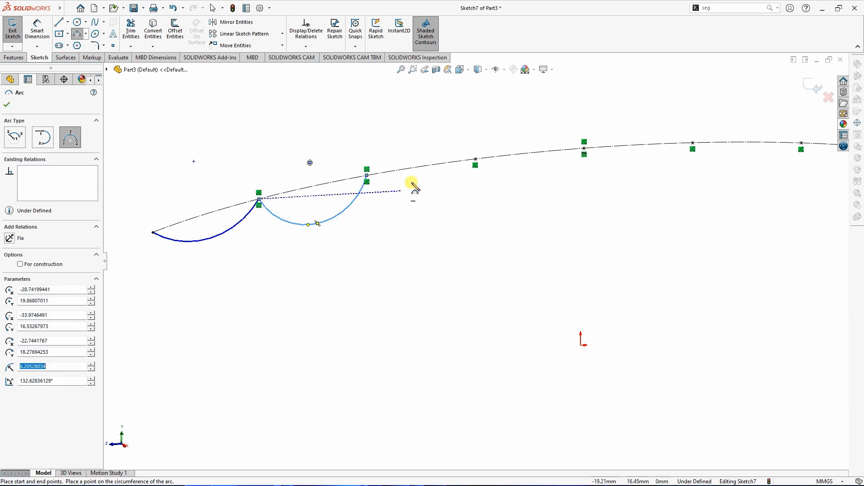
{"action": "left_click", "coordinate": [366, 176]}
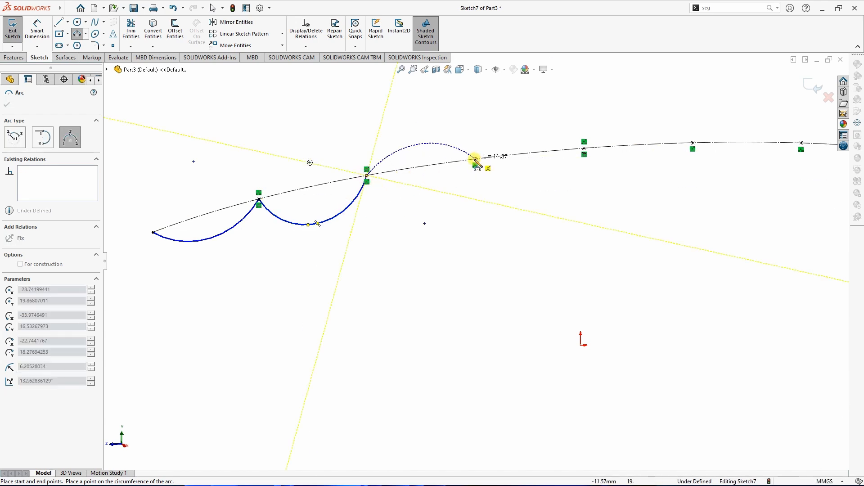
{"action": "left_click", "coordinate": [475, 159]}
{"action": "left_click", "coordinate": [469, 186]}
{"action": "key", "text": "Escape"}
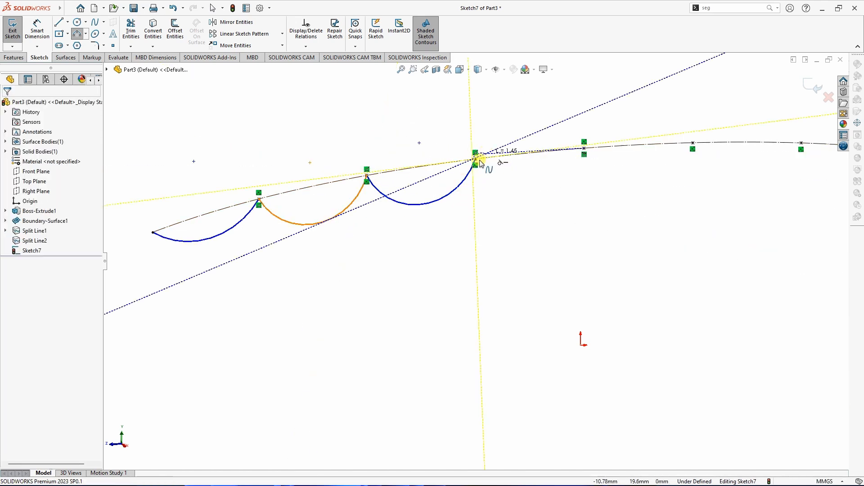
- Draw a downward three-point arc of about 6 mm radius between the third and fourth segment points
{"action": "right_click", "coordinate": [484, 131]}
{"action": "mouse_move", "coordinate": [512, 170]}
{"action": "left_click", "coordinate": [628, 170]}
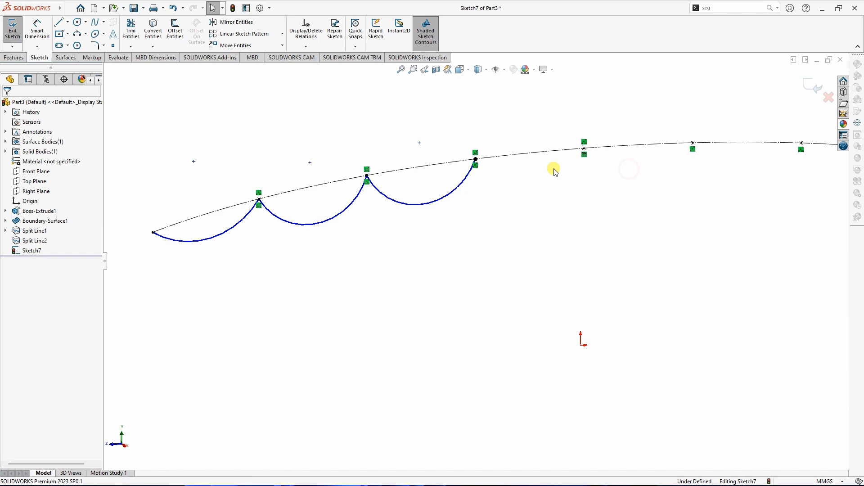
{"action": "left_click", "coordinate": [476, 160]}
{"action": "left_click", "coordinate": [584, 149]}
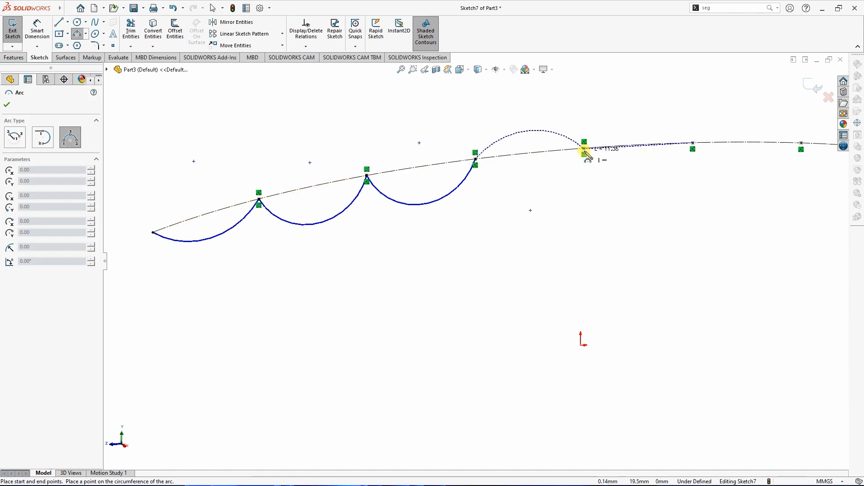
{"action": "left_click", "coordinate": [570, 175]}
- Draw a downward three-point arc of about 6.6 mm radius between the fourth and fifth segment points
{"action": "scroll", "coordinate": [636, 174], "scroll_direction": "up", "scroll_amount": 7}
{"action": "scroll", "coordinate": [641, 265], "scroll_direction": "down", "scroll_amount": 4}
{"action": "scroll", "coordinate": [297, 203], "scroll_direction": "down", "scroll_amount": 3}
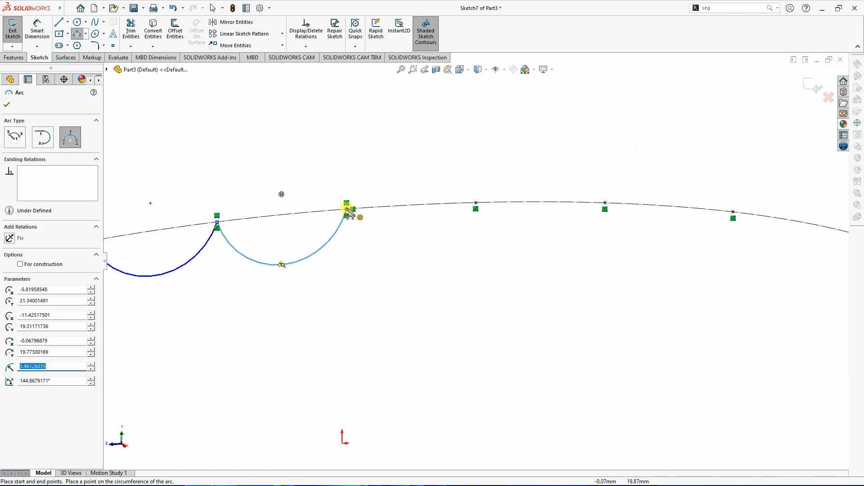
{"action": "left_click", "coordinate": [346, 209]}
{"action": "left_click", "coordinate": [476, 203]}
{"action": "left_click", "coordinate": [463, 222]}
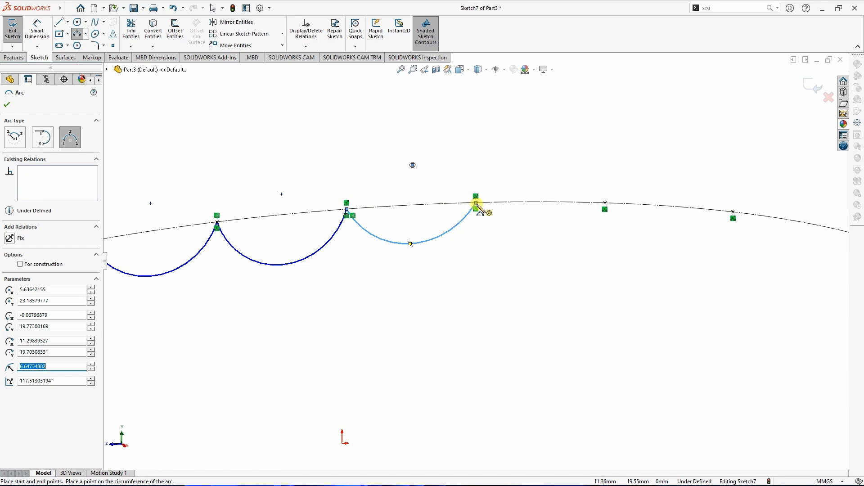
- Draw a downward three-point arc of about 8 mm radius and 90° between the fifth and sixth segment points
{"action": "scroll", "coordinate": [478, 206], "scroll_direction": "down", "scroll_amount": 4}
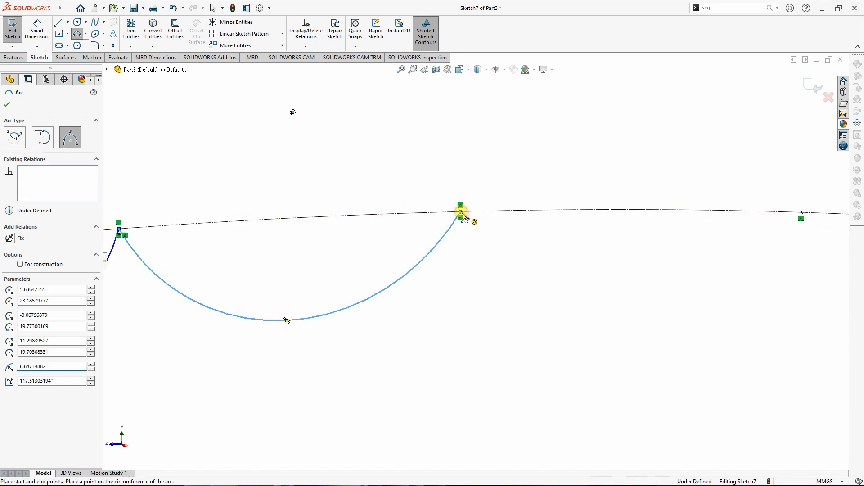
{"action": "left_click", "coordinate": [460, 212]}
{"action": "left_click", "coordinate": [802, 212]}
{"action": "left_click", "coordinate": [745, 261]}
{"action": "scroll", "coordinate": [738, 261], "scroll_direction": "up", "scroll_amount": 5}
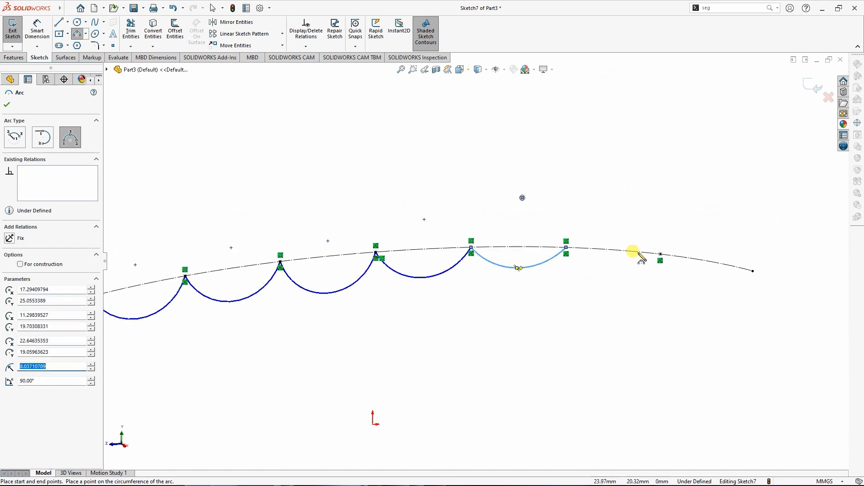
- Draw a downward three-point arc of about 6.3 mm radius between the sixth and seventh segment points
{"action": "scroll", "coordinate": [641, 257], "scroll_direction": "down", "scroll_amount": 4}
{"action": "left_click", "coordinate": [250, 194]}
{"action": "left_click", "coordinate": [490, 209]}
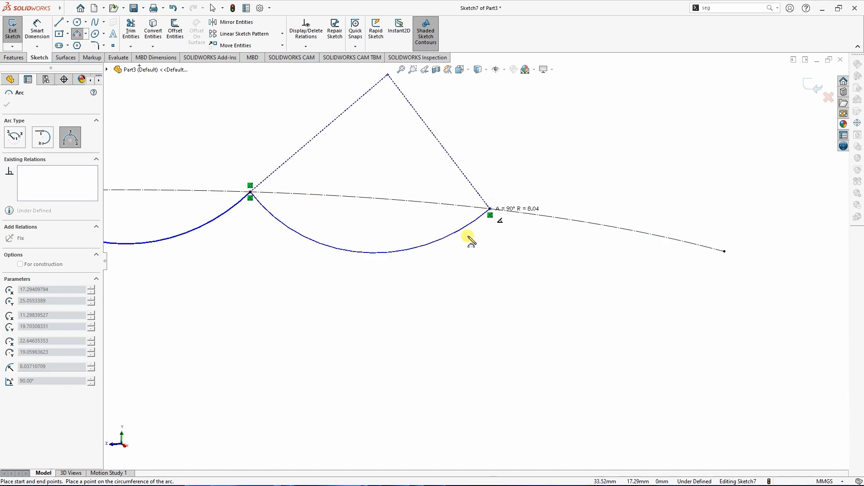
{"action": "left_click", "coordinate": [359, 281]}
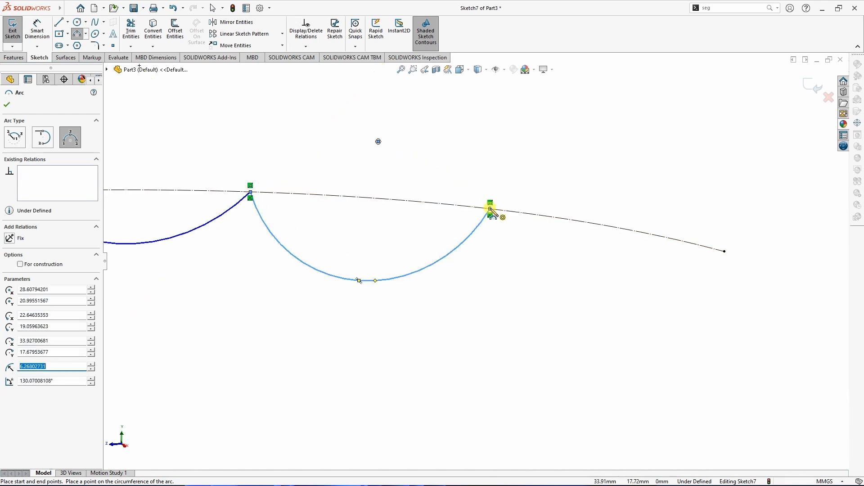
- Complete the arc chain with a downward three-point arc of about 6.6 mm radius from the seventh segment point to the spline's right endpoint
{"action": "left_click", "coordinate": [490, 209]}
{"action": "left_click", "coordinate": [725, 250]}
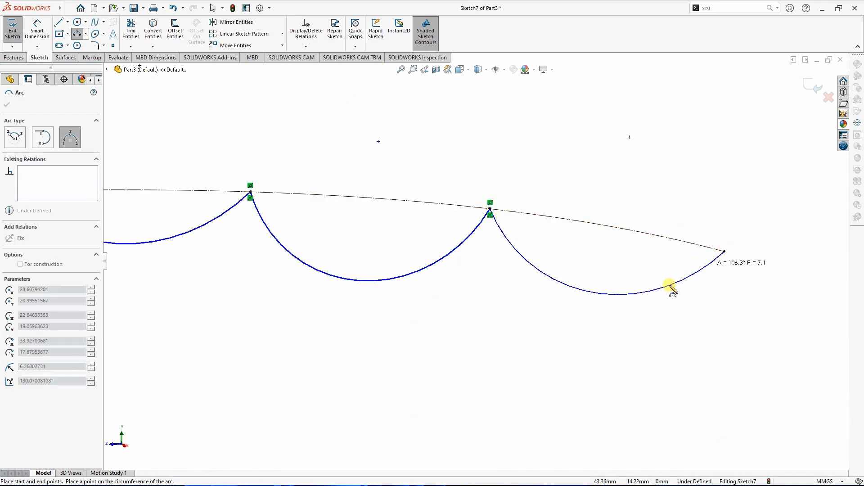
{"action": "left_click", "coordinate": [641, 298]}
{"action": "key", "text": "Escape"}
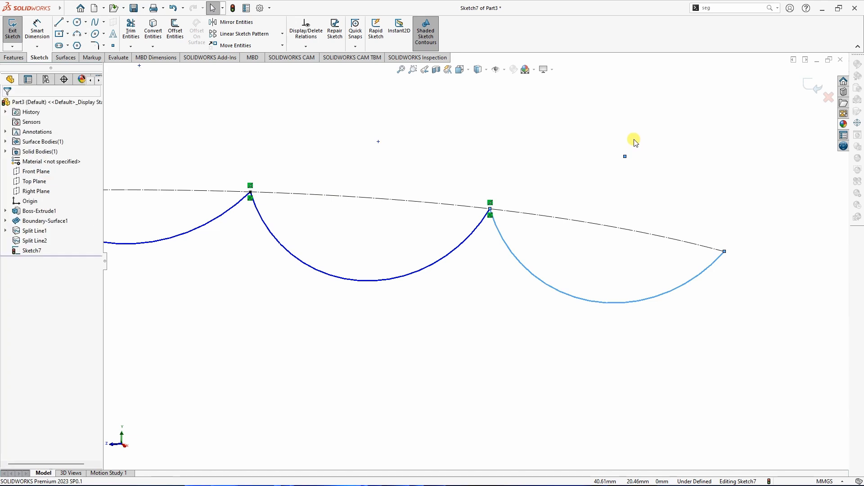
{"action": "scroll", "coordinate": [617, 158], "scroll_direction": "up", "scroll_amount": 10}
{"action": "scroll", "coordinate": [347, 284], "scroll_direction": "down", "scroll_amount": 9}
{"action": "scroll", "coordinate": [351, 277], "scroll_direction": "up", "scroll_amount": 8}
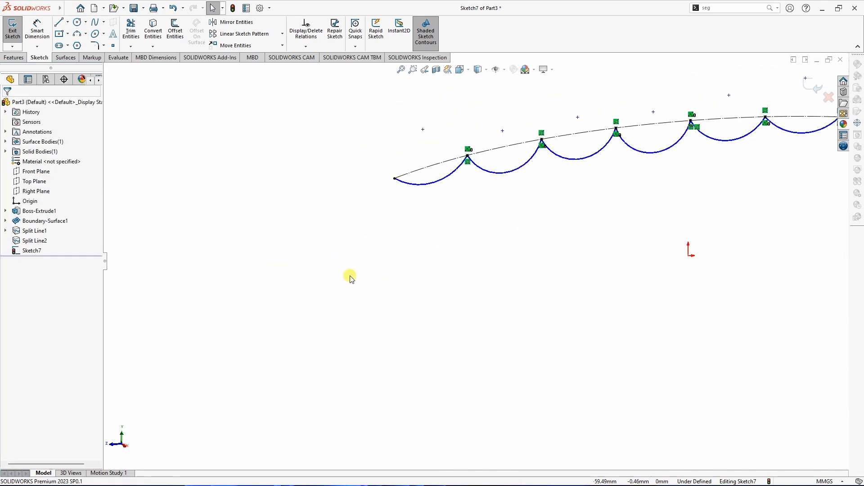
{"action": "scroll", "coordinate": [720, 232], "scroll_direction": "down", "scroll_amount": 3}
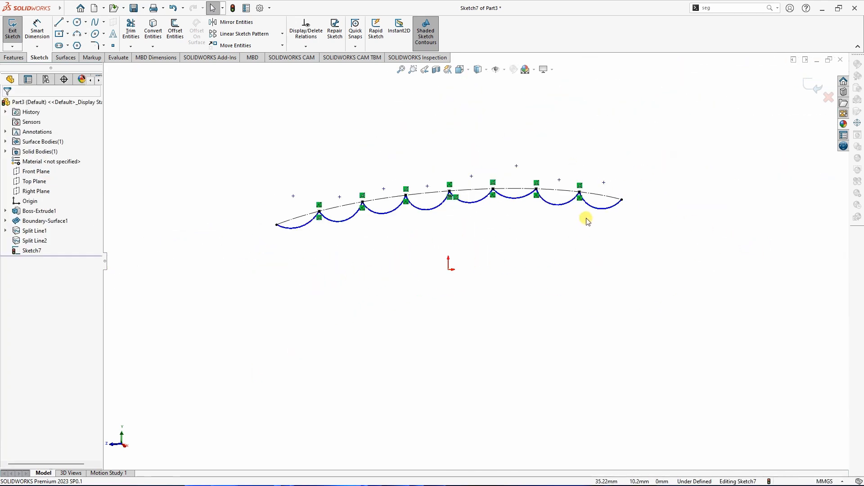
{"action": "left_click", "coordinate": [600, 212]}
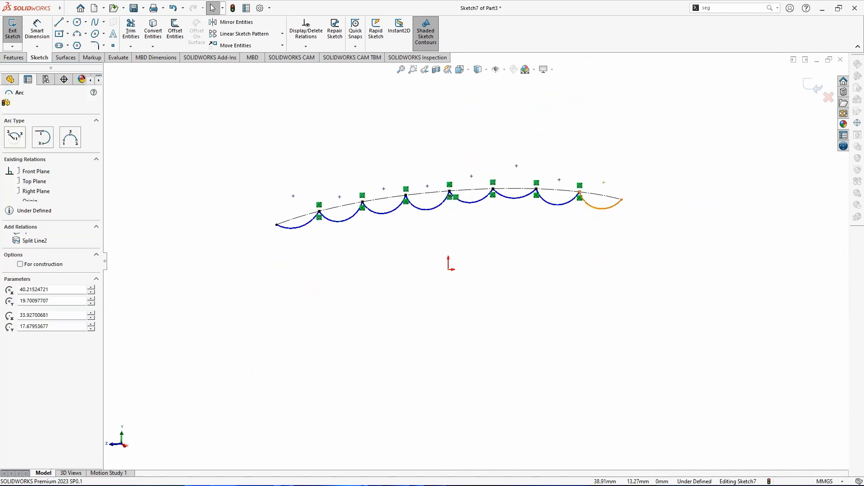
{"action": "left_click", "coordinate": [560, 205]}
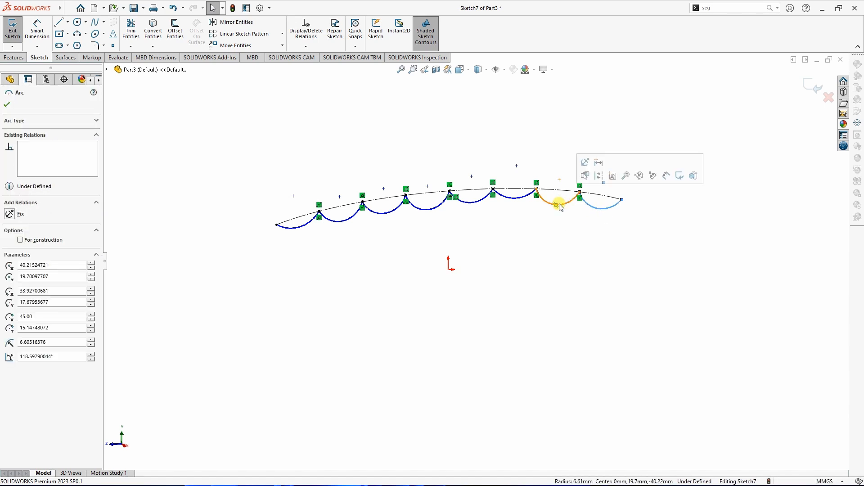
{"action": "left_click", "coordinate": [675, 245]}
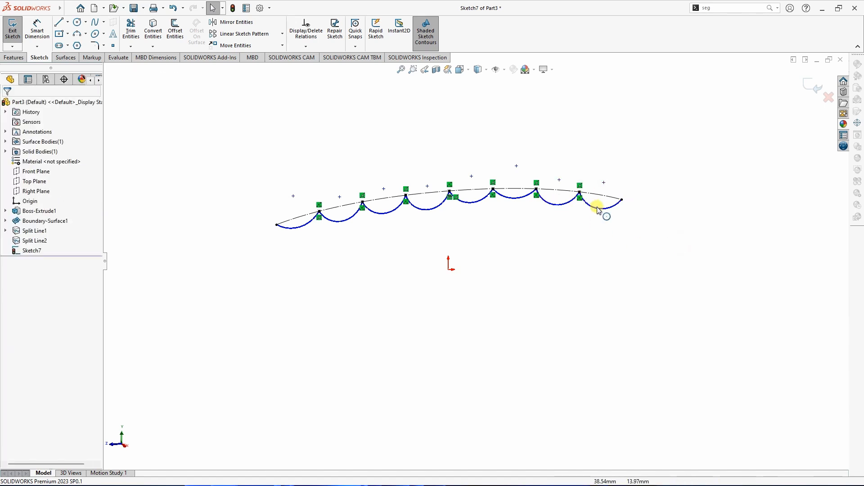
- Apply an Equal relation to all eight arcs of the chain
{"action": "left_click", "coordinate": [599, 211]}
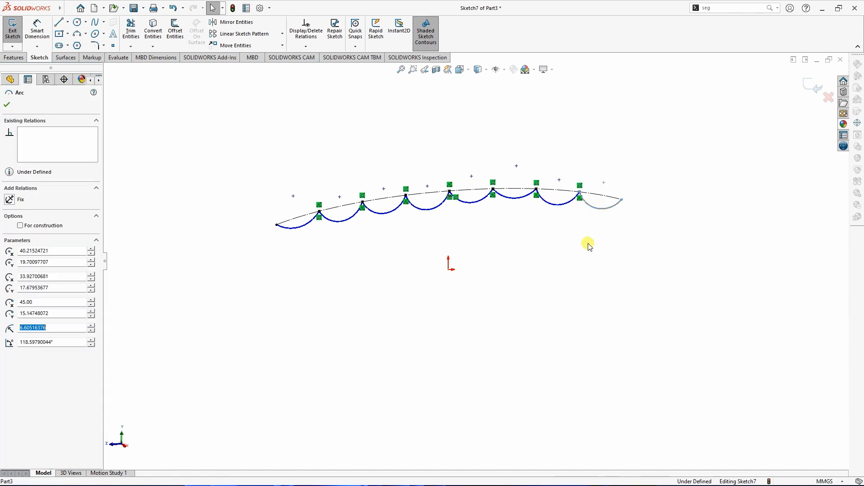
{"action": "left_click", "coordinate": [559, 207], "text": "ctrl"}
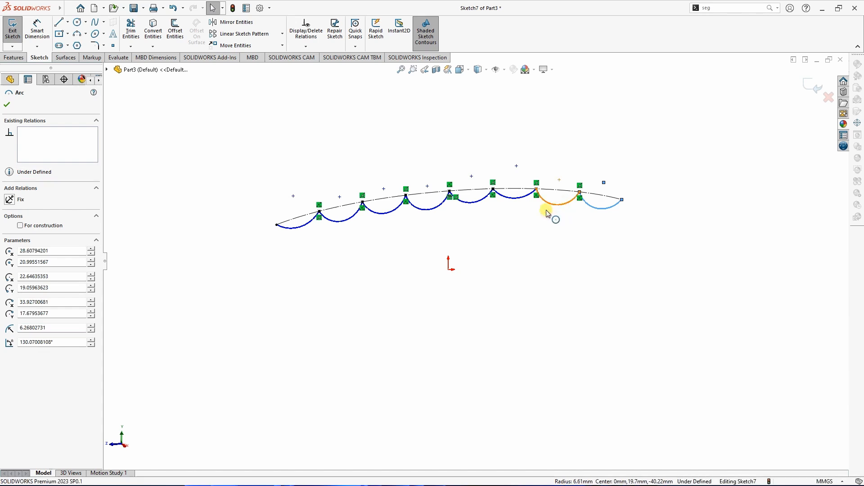
{"action": "left_click", "coordinate": [520, 197], "text": "ctrl"}
{"action": "left_click", "coordinate": [454, 200], "text": "ctrl"}
{"action": "left_click", "coordinate": [439, 207], "text": "ctrl"}
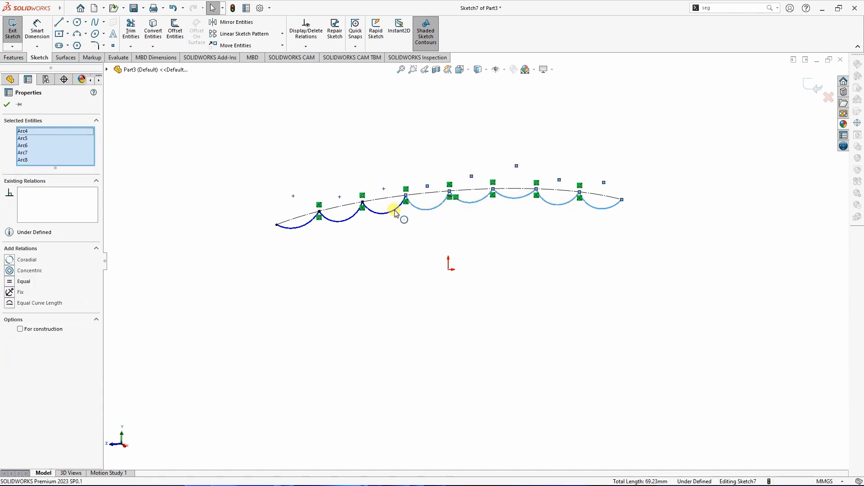
{"action": "left_click", "coordinate": [396, 213], "text": "ctrl"}
{"action": "left_click", "coordinate": [343, 222], "text": "ctrl"}
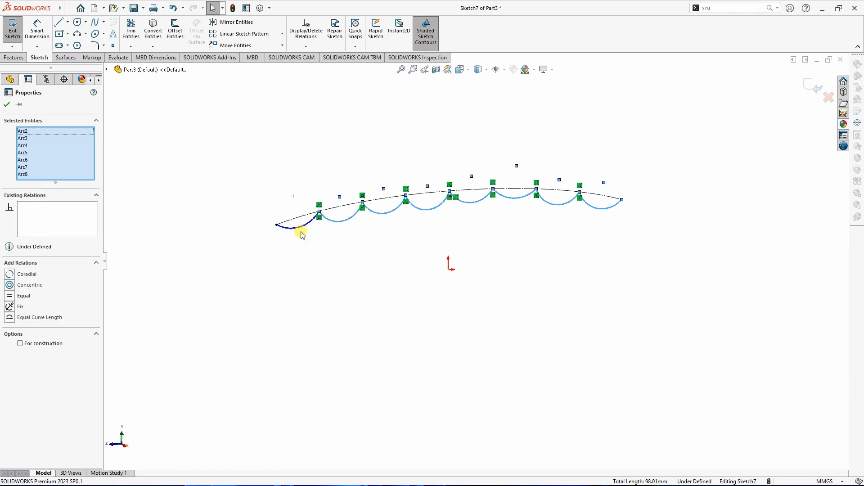
{"action": "left_click", "coordinate": [306, 229], "text": "ctrl"}
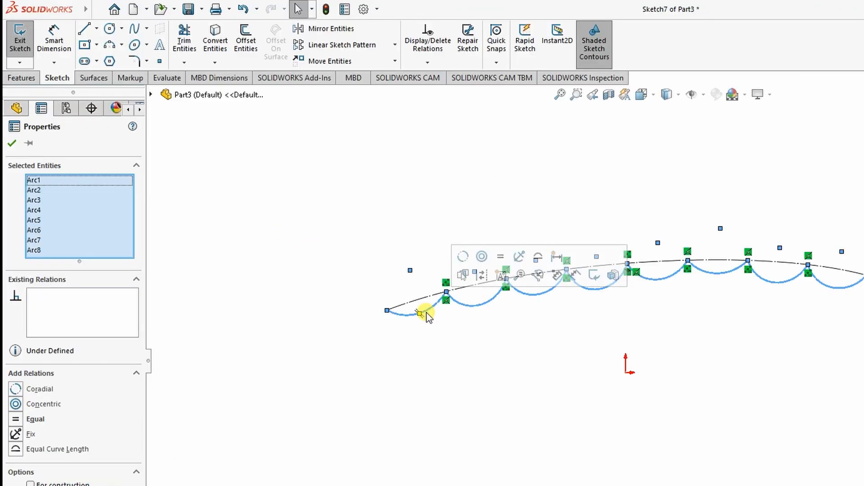
{"action": "left_click", "coordinate": [16, 419]}
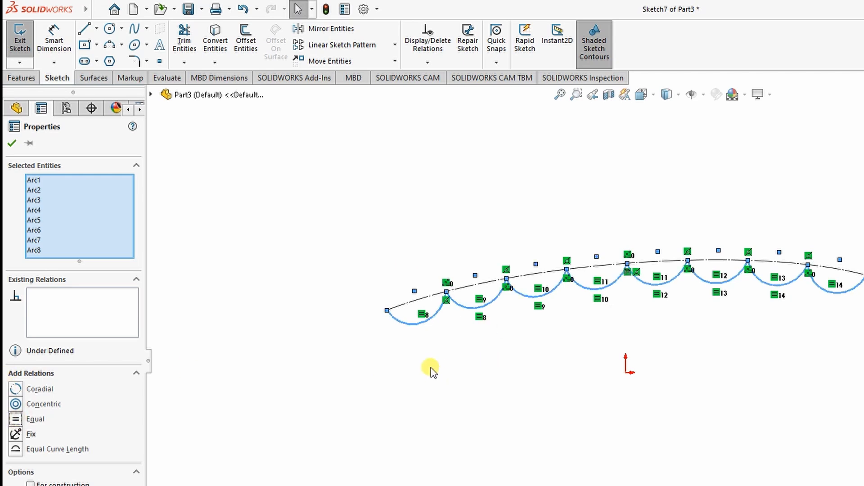
{"action": "left_click", "coordinate": [14, 142]}
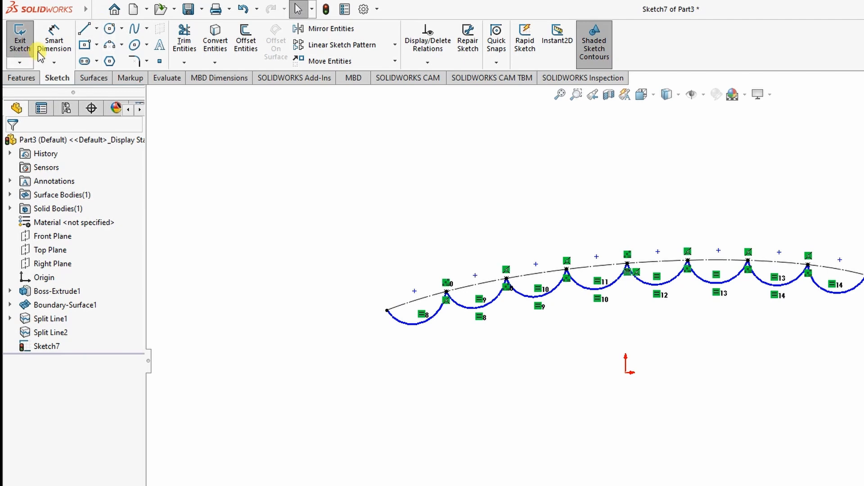
- Dimension the leftmost arc's radius and set it to 6 mm
{"action": "left_click", "coordinate": [54, 39]}
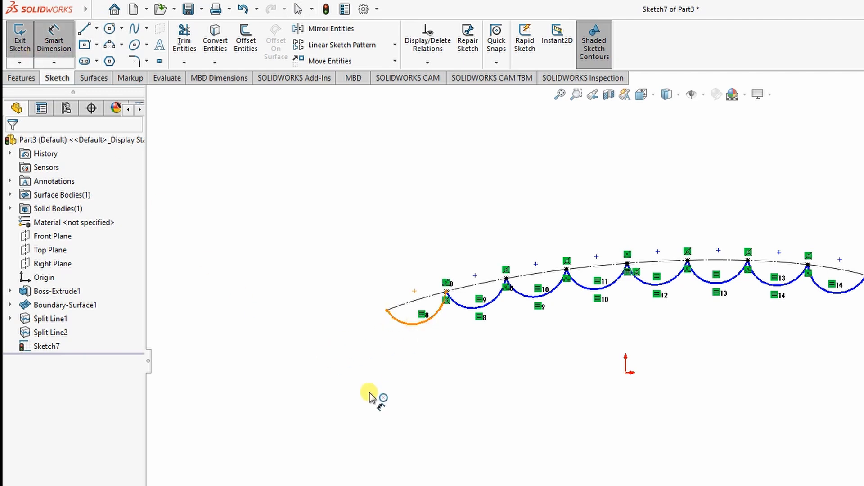
{"action": "left_click", "coordinate": [414, 323]}
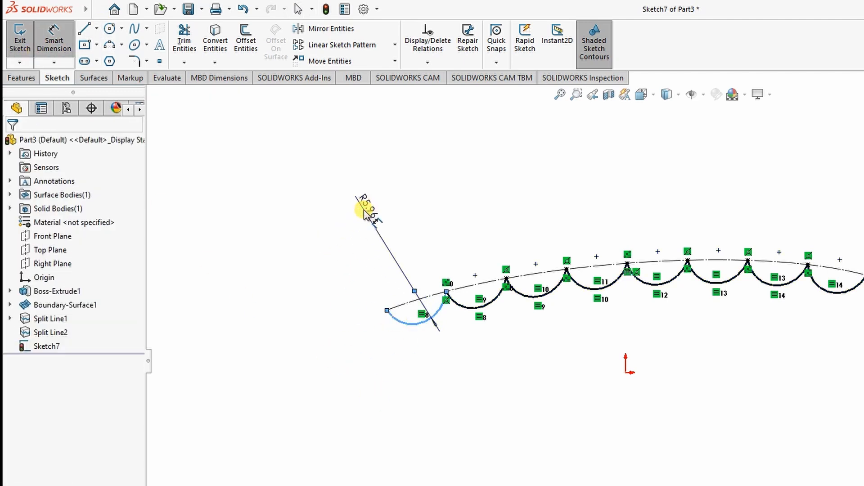
{"action": "left_click", "coordinate": [367, 211]}
{"action": "type", "text": "6"}
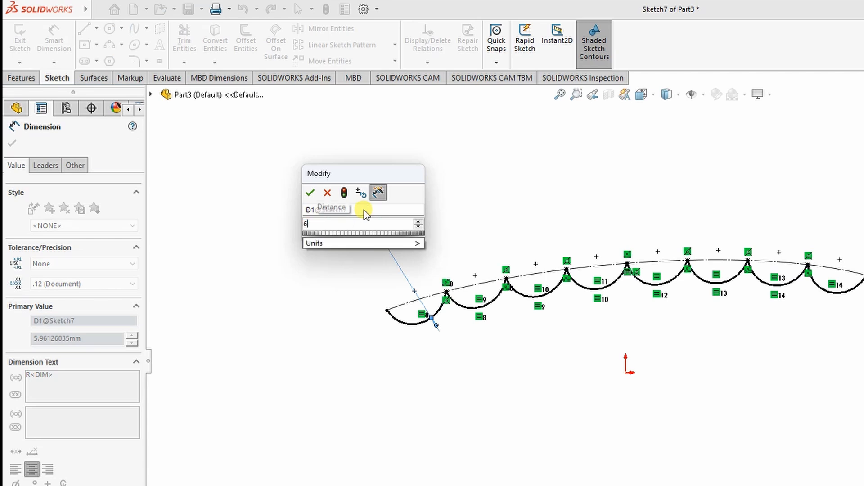
{"action": "key", "text": "Return"}
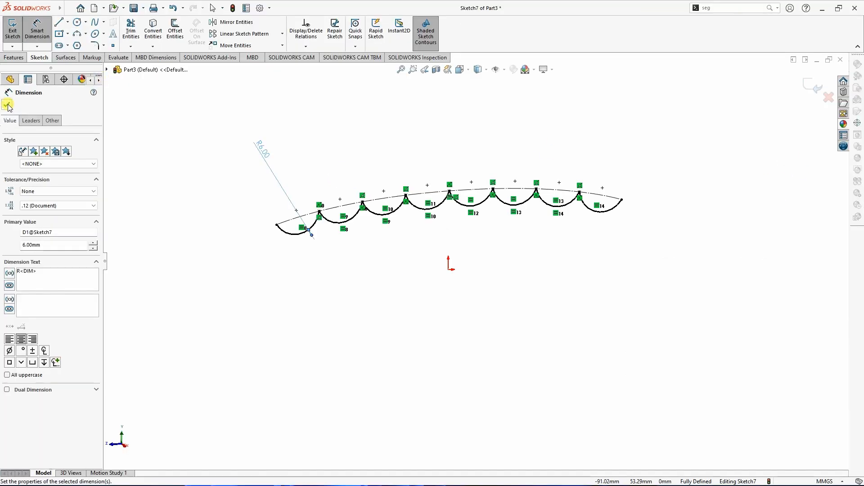
{"action": "left_click", "coordinate": [7, 106]}
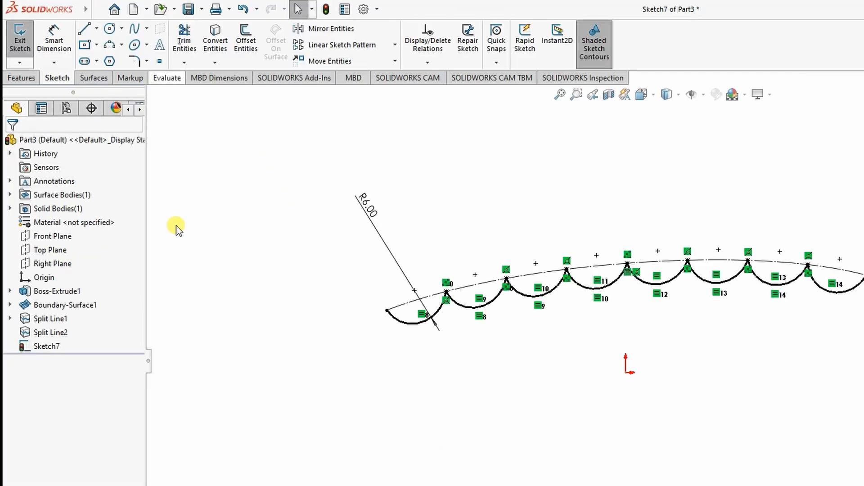
- Start a 1 mm Sketch Fillet on the cusp between the first and second arcs, allowing the affected equal relation to be deleted
{"action": "left_click", "coordinate": [135, 50]}
{"action": "left_click", "coordinate": [134, 61]}
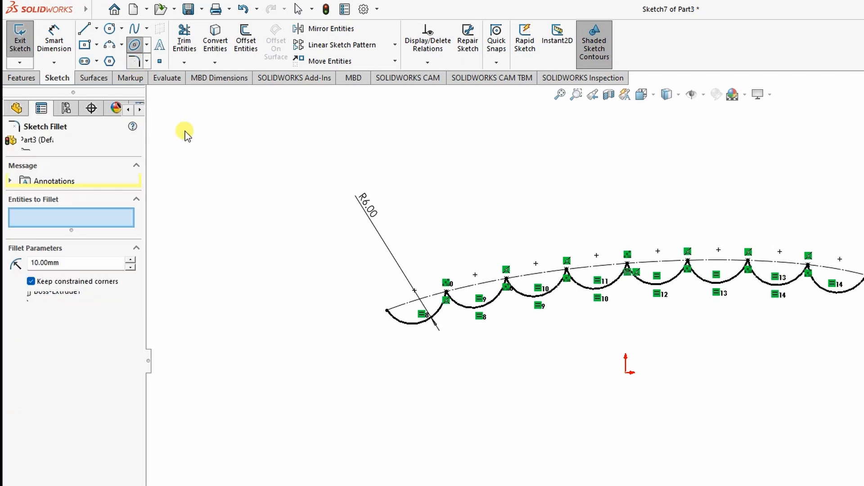
{"action": "scroll", "coordinate": [491, 309], "scroll_direction": "down", "scroll_amount": 3}
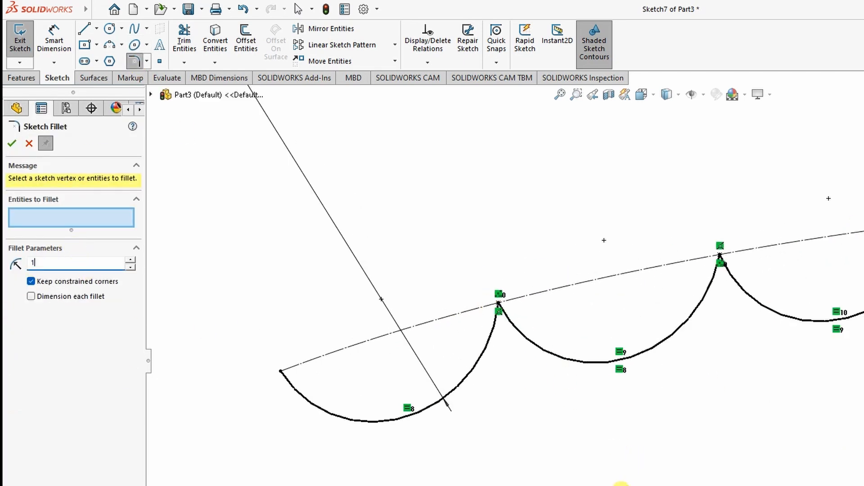
{"action": "key", "text": "Return"}
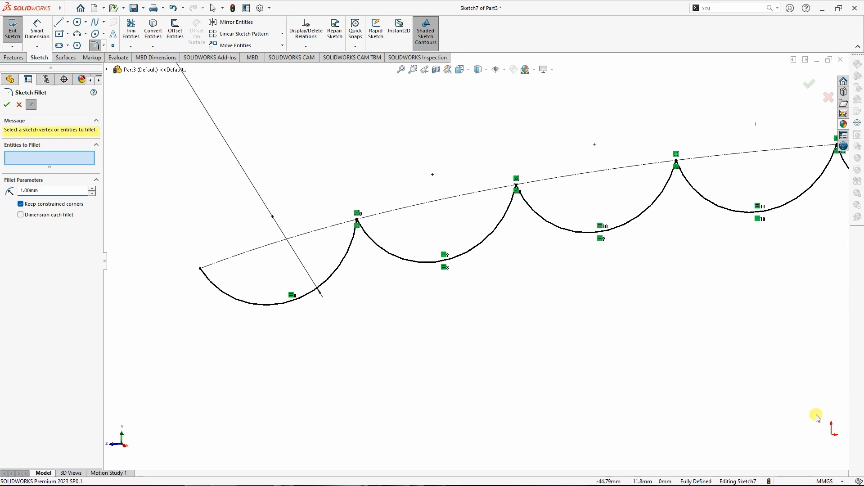
{"action": "left_click", "coordinate": [349, 248]}
{"action": "left_click", "coordinate": [376, 246]}
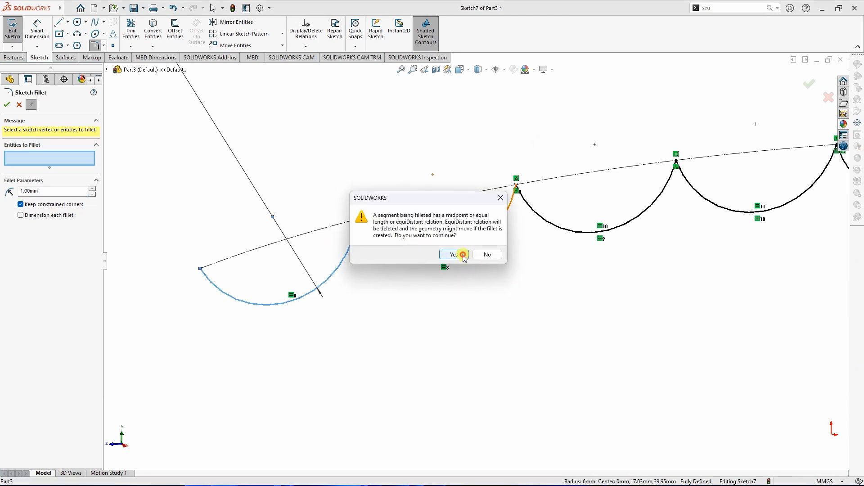
{"action": "left_click", "coordinate": [464, 255]}
- Add 1 mm fillets at the second, third and fourth cusps between neighbouring arcs
{"action": "left_click", "coordinate": [510, 215]}
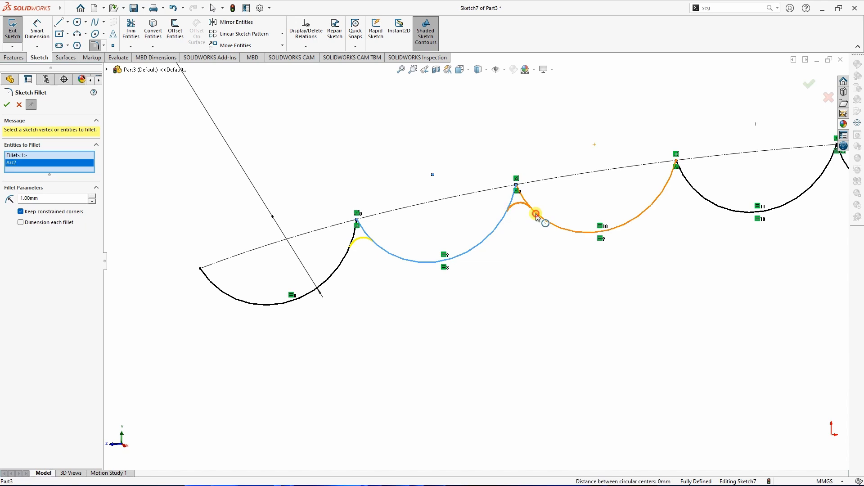
{"action": "left_click", "coordinate": [542, 219]}
{"action": "key", "text": "Return"}
{"action": "scroll", "coordinate": [555, 208], "scroll_direction": "up", "scroll_amount": 2}
{"action": "scroll", "coordinate": [606, 215], "scroll_direction": "down", "scroll_amount": 1}
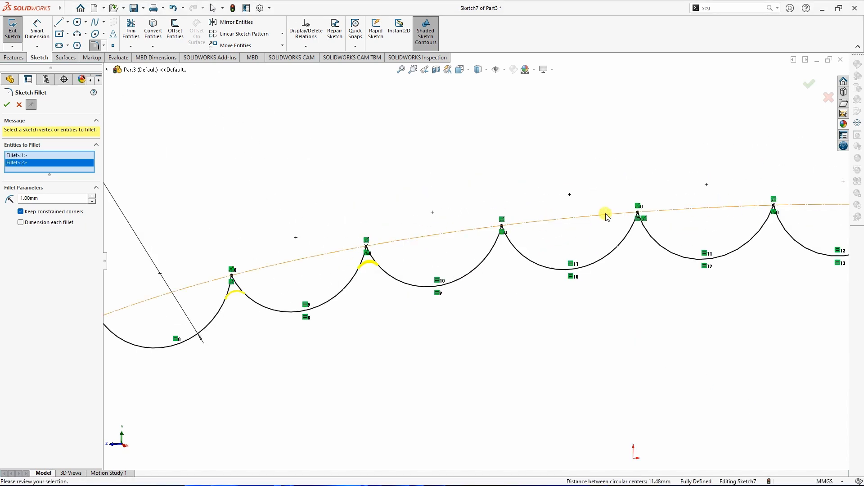
{"action": "left_click", "coordinate": [491, 250]}
{"action": "left_click", "coordinate": [523, 253]}
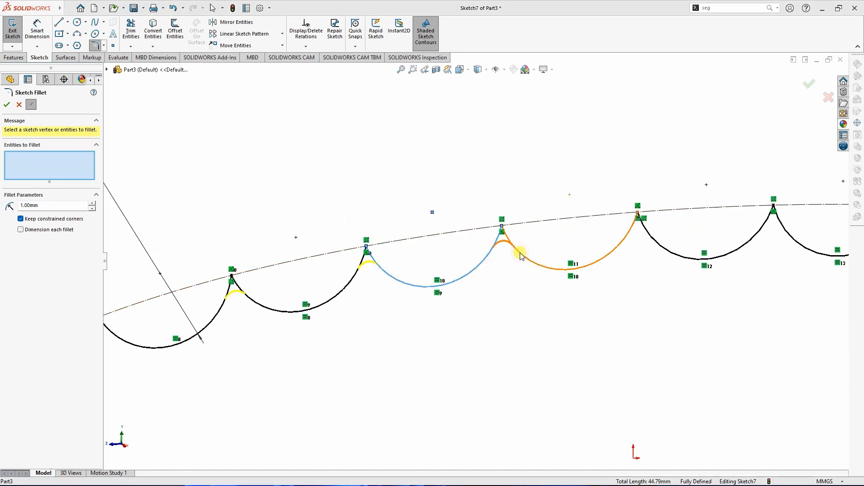
{"action": "left_click", "coordinate": [617, 235]}
{"action": "left_click", "coordinate": [652, 240]}
{"action": "scroll", "coordinate": [442, 264], "scroll_direction": "up", "scroll_amount": 3}
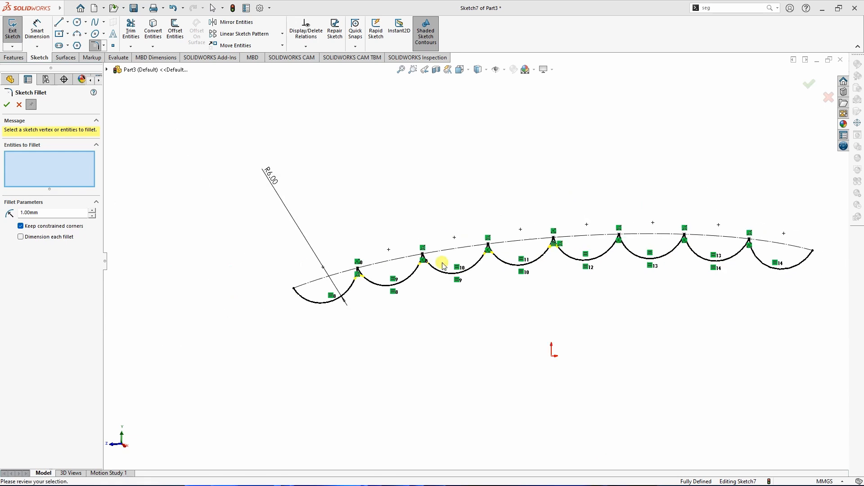
- Add 1 mm fillets at the fifth, sixth and seventh cusps of the arc chain
{"action": "scroll", "coordinate": [643, 250], "scroll_direction": "down", "scroll_amount": 3}
{"action": "left_click", "coordinate": [389, 263]}
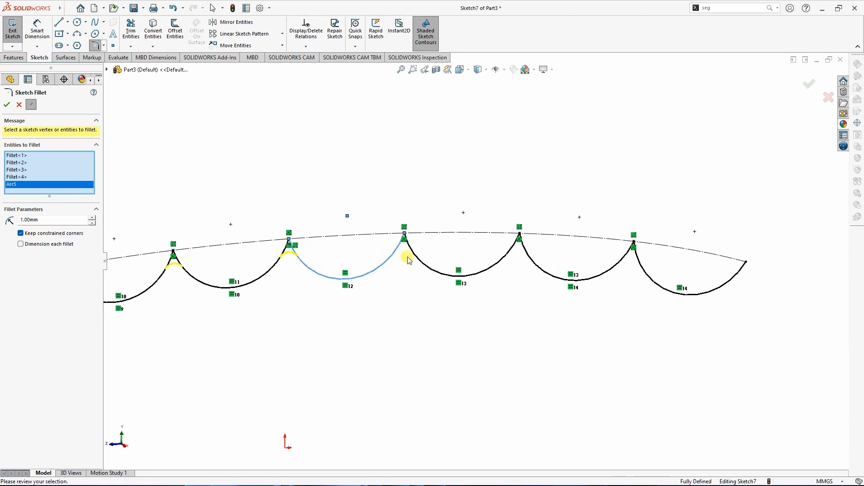
{"action": "left_click", "coordinate": [425, 263]}
{"action": "left_click", "coordinate": [514, 262]}
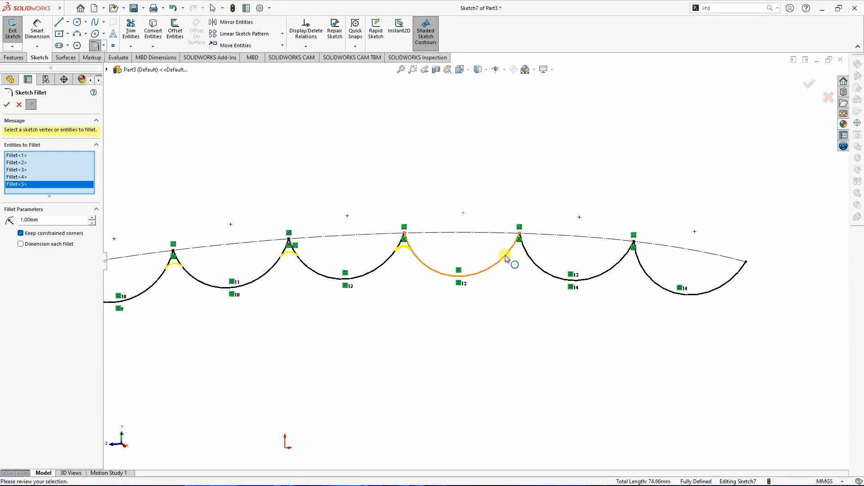
{"action": "left_click", "coordinate": [535, 265]}
{"action": "key", "text": "Return"}
{"action": "left_click", "coordinate": [630, 262]}
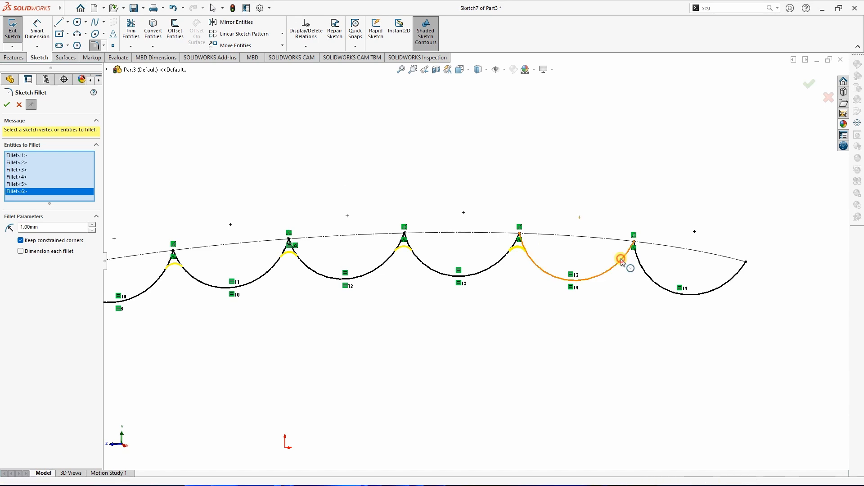
{"action": "left_click", "coordinate": [640, 264]}
{"action": "key", "text": "Return"}
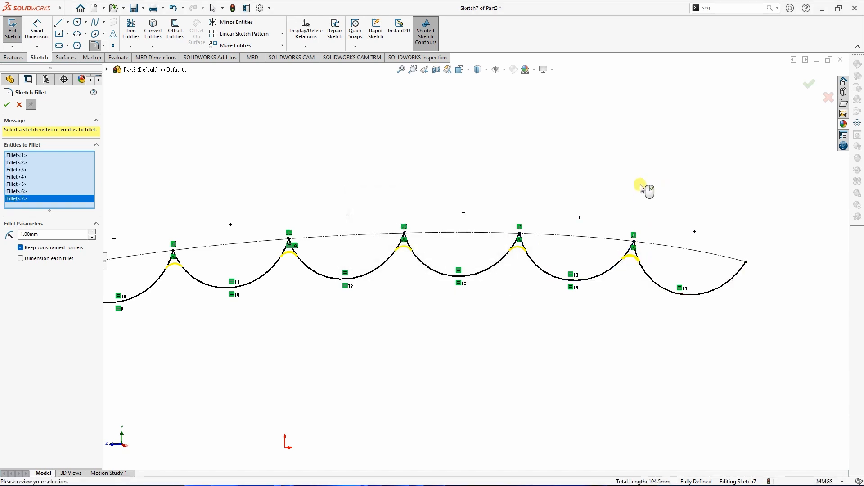
- Apply the seven 1 mm cusp fillets, end the Sketch Fillet command and exit the arc-chain sketch
{"action": "scroll", "coordinate": [642, 182], "scroll_direction": "up", "scroll_amount": 4}
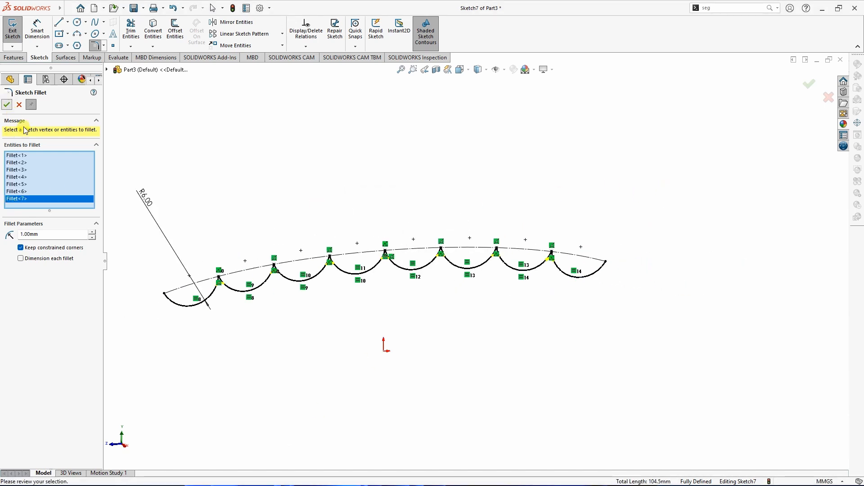
{"action": "left_click", "coordinate": [6, 105]}
{"action": "scroll", "coordinate": [551, 177], "scroll_direction": "up", "scroll_amount": 2}
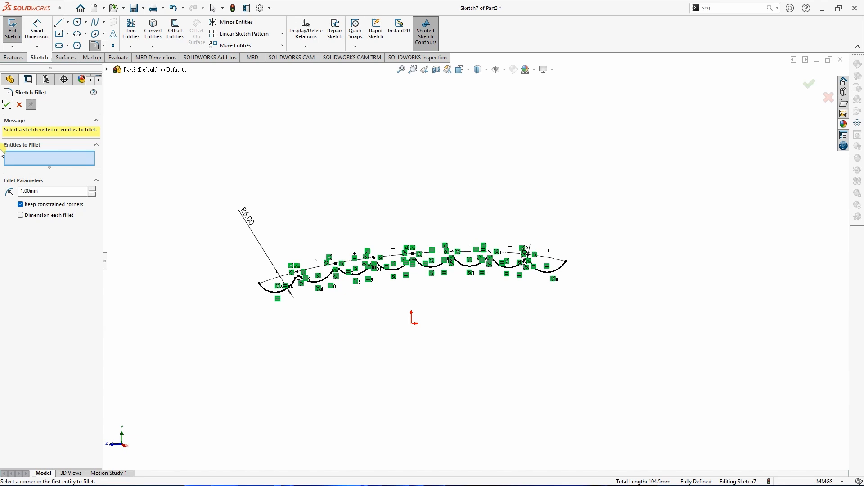
{"action": "left_click", "coordinate": [6, 105]}
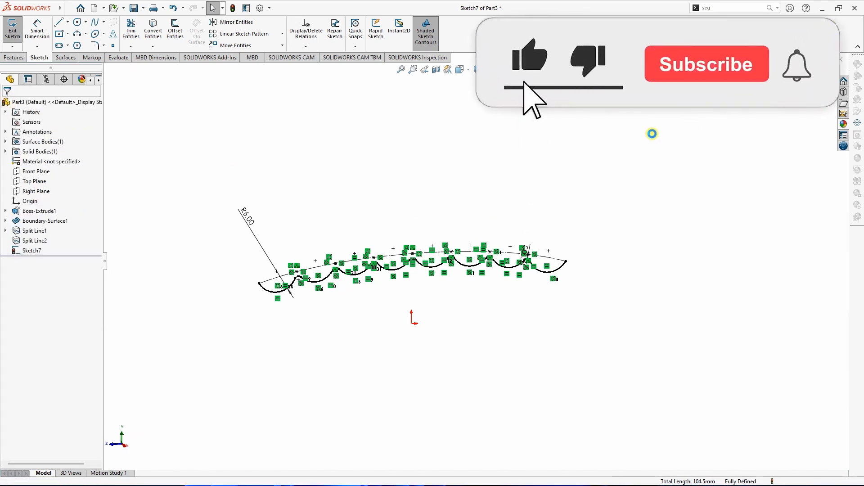
{"action": "scroll", "coordinate": [376, 195], "scroll_direction": "up", "scroll_amount": 3}
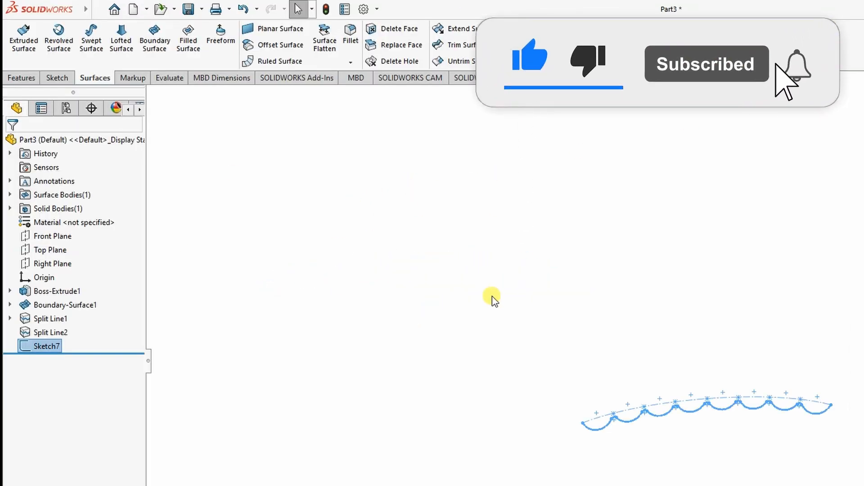
- Delete the two inner faces of the wavy surface on either side of the arc chain, using Delete Face with the Delete option
{"action": "left_click", "coordinate": [47, 319]}
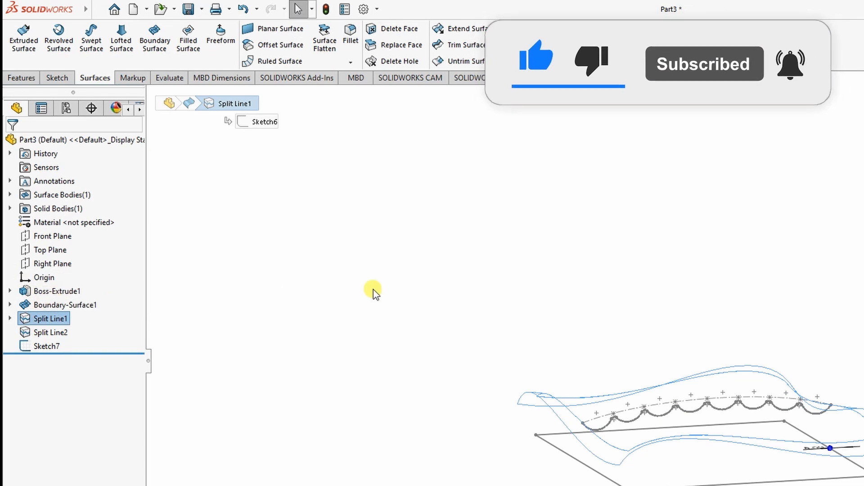
{"action": "scroll", "coordinate": [487, 253], "scroll_direction": "up", "scroll_amount": 2}
{"action": "middle_click_drag", "start_coordinate": [525, 299], "coordinate": [546, 359]}
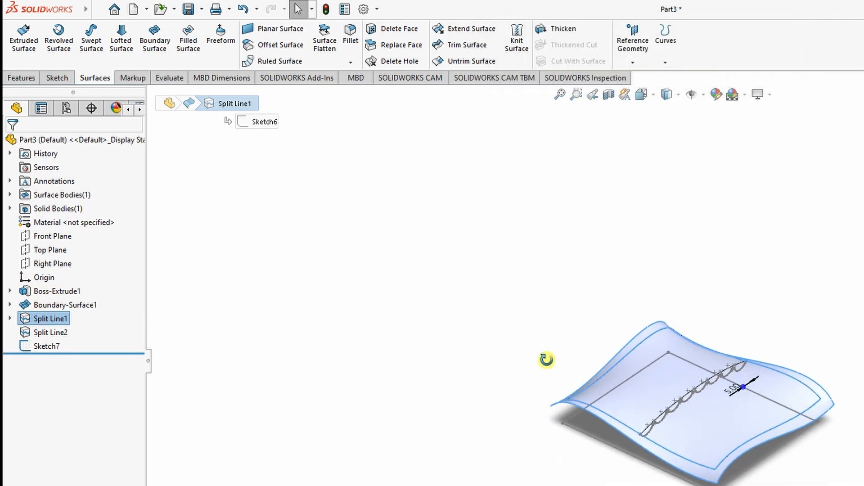
{"action": "scroll", "coordinate": [771, 430], "scroll_direction": "down", "scroll_amount": 3}
{"action": "left_click", "coordinate": [761, 185]}
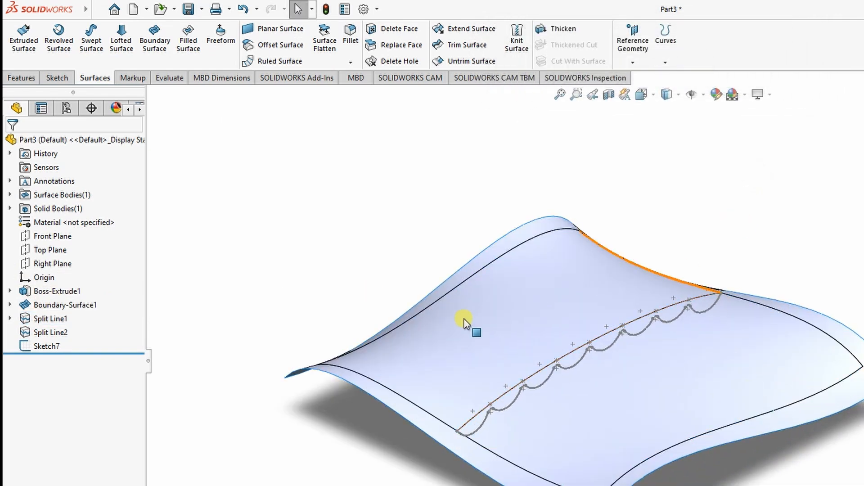
{"action": "left_click", "coordinate": [505, 329]}
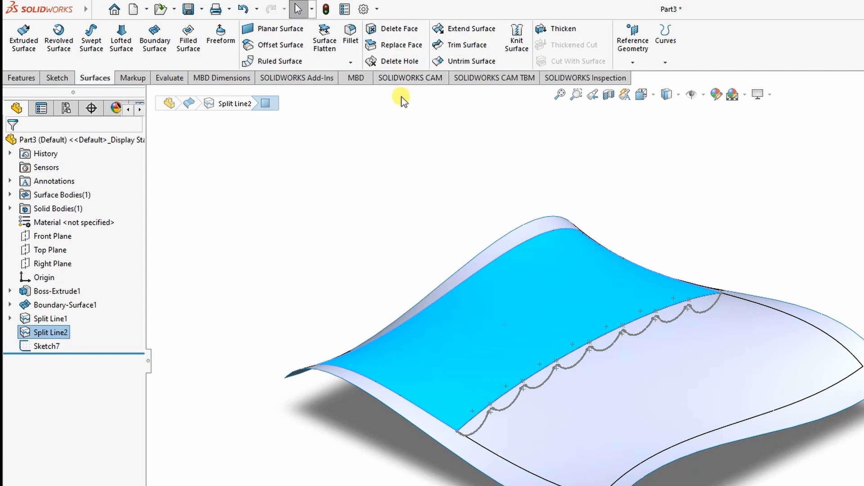
{"action": "left_click", "coordinate": [477, 119]}
{"action": "left_click", "coordinate": [398, 29]}
{"action": "left_click", "coordinate": [549, 295]}
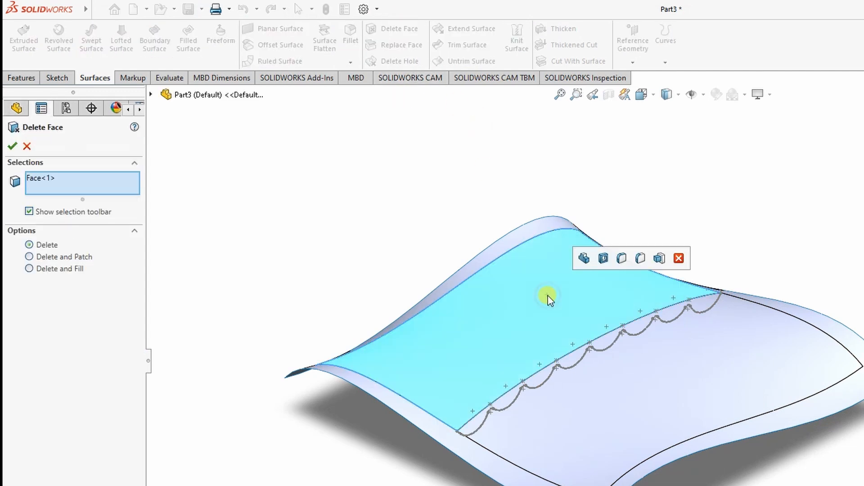
{"action": "left_click", "coordinate": [649, 399]}
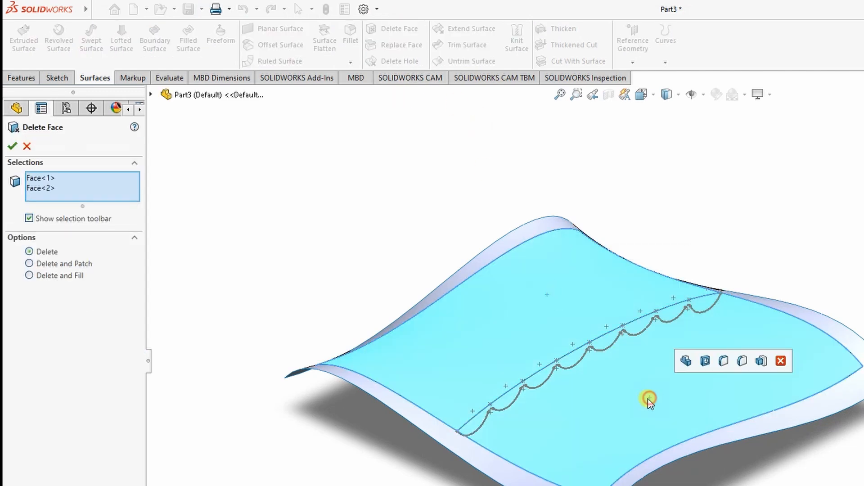
{"action": "left_click", "coordinate": [13, 146]}
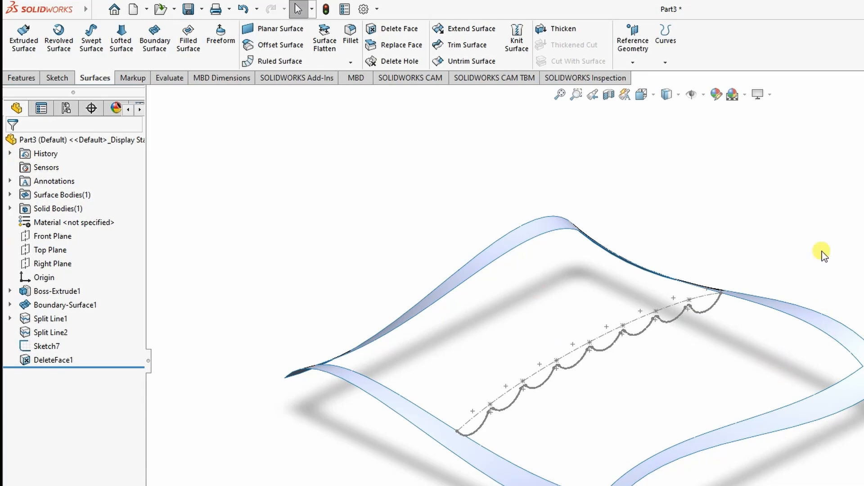
- Start a Lofted Surface with one inner border edge, the arc-chain sketch and the opposite inner border edge as profiles
{"action": "left_click", "coordinate": [120, 39]}
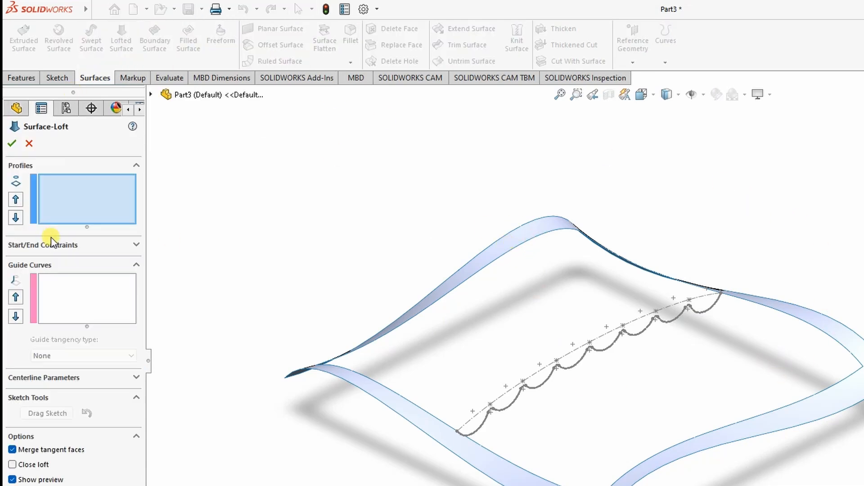
{"action": "left_click", "coordinate": [529, 240]}
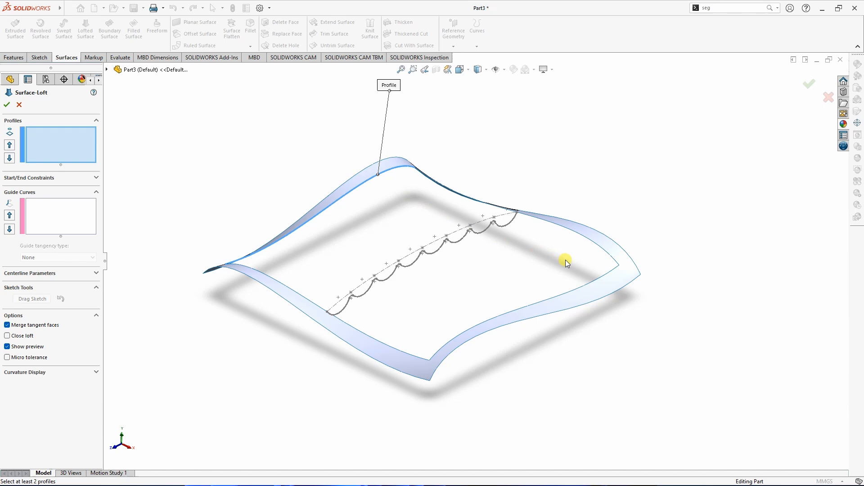
{"action": "left_click", "coordinate": [512, 225]}
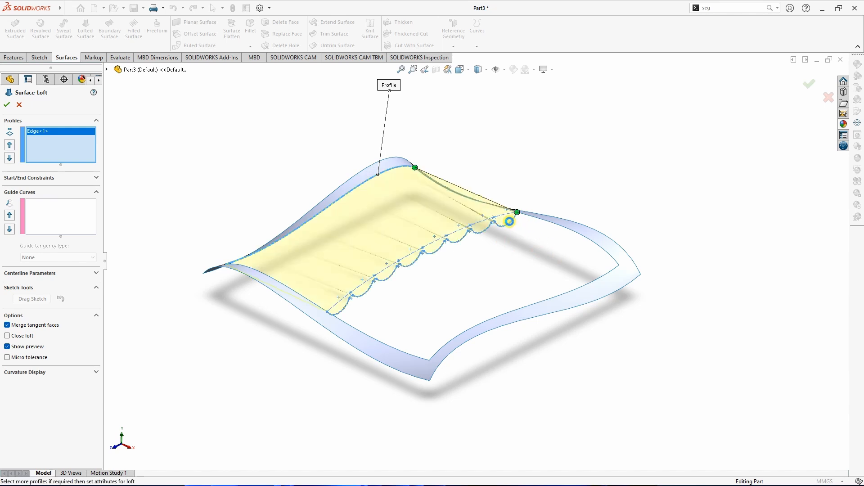
{"action": "left_click", "coordinate": [563, 294]}
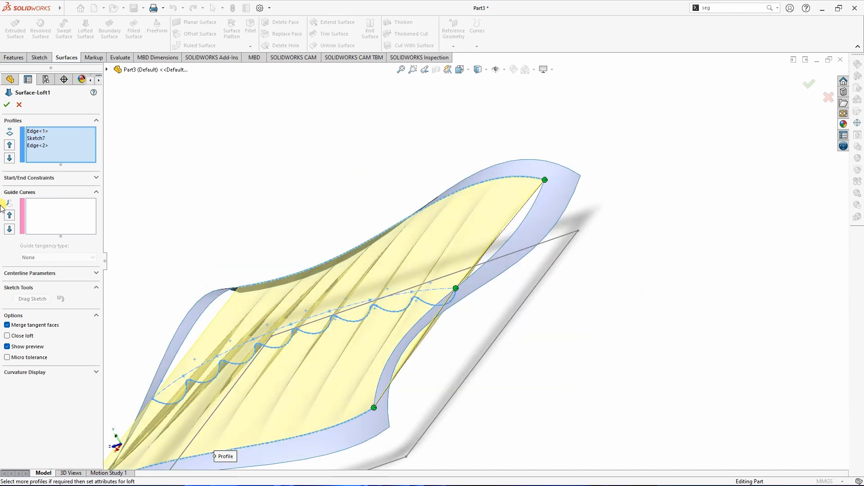
- Add the first loft guide curve as an open group of the two border edges joining the profiles' ends, using SelectionManager
{"action": "left_click", "coordinate": [47, 203]}
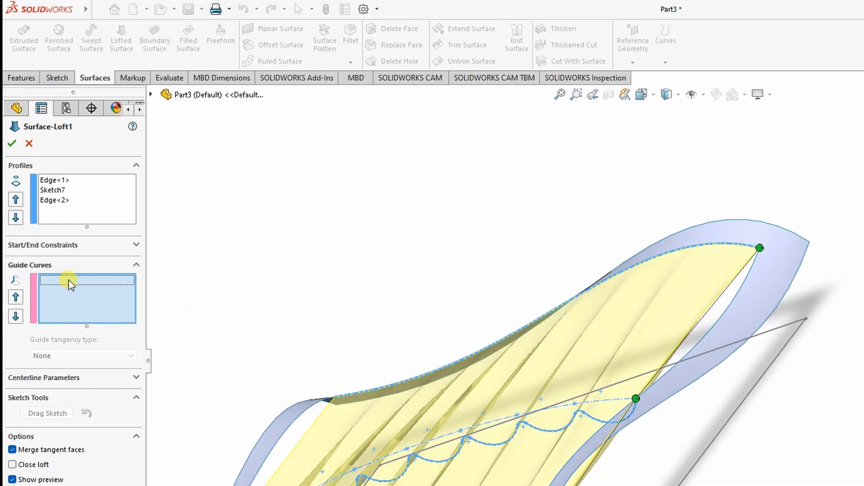
{"action": "right_click", "coordinate": [69, 280]}
{"action": "left_click", "coordinate": [114, 305]}
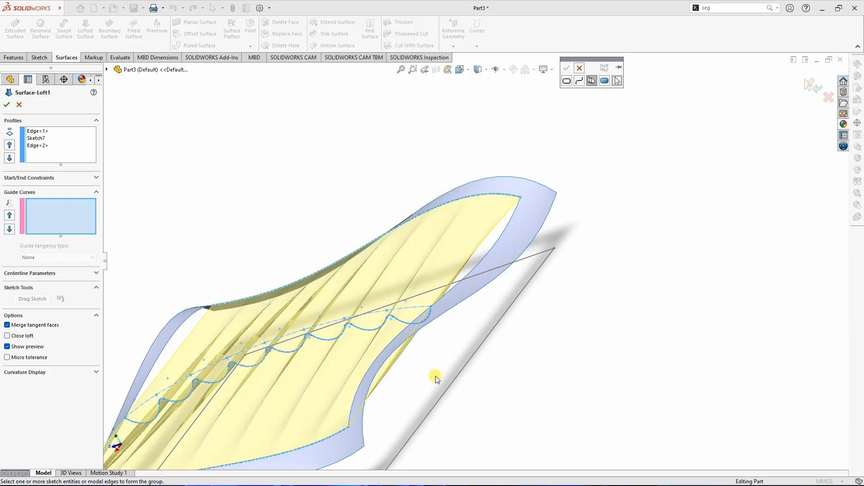
{"action": "middle_click_drag", "start_coordinate": [436, 376], "coordinate": [494, 371]}
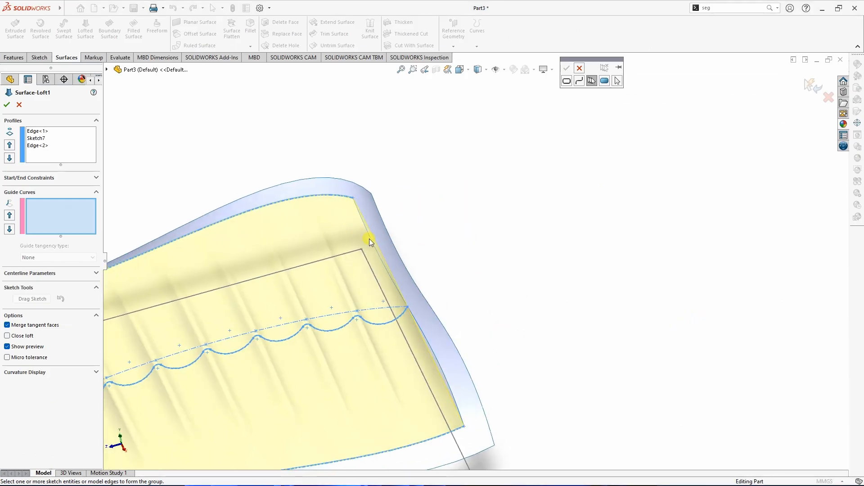
{"action": "left_click", "coordinate": [442, 369]}
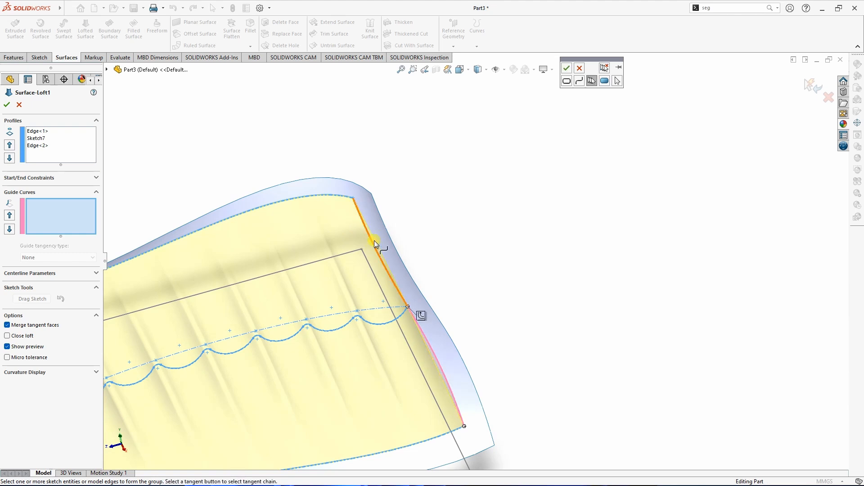
{"action": "scroll", "coordinate": [374, 240], "scroll_direction": "down", "scroll_amount": 4}
{"action": "left_click", "coordinate": [415, 242]}
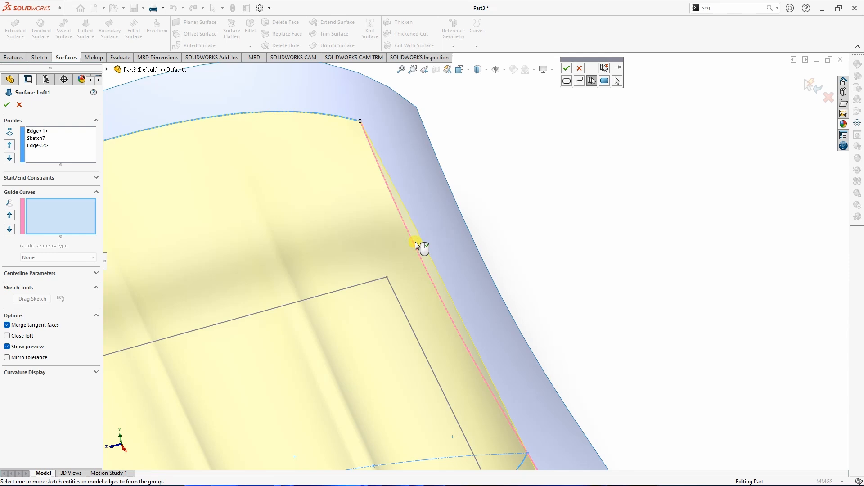
{"action": "left_click", "coordinate": [567, 68]}
{"action": "scroll", "coordinate": [509, 187], "scroll_direction": "up", "scroll_amount": 5}
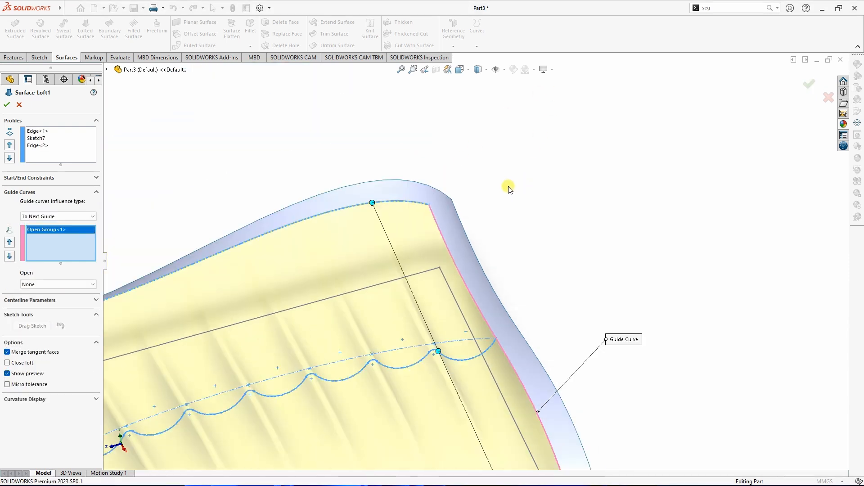
- Add the two border edges on the opposite side of the opening as a second open-group guide curve through SelectionManager
{"action": "middle_click_drag", "start_coordinate": [572, 245], "coordinate": [518, 270]}
{"action": "right_click", "coordinate": [56, 244]}
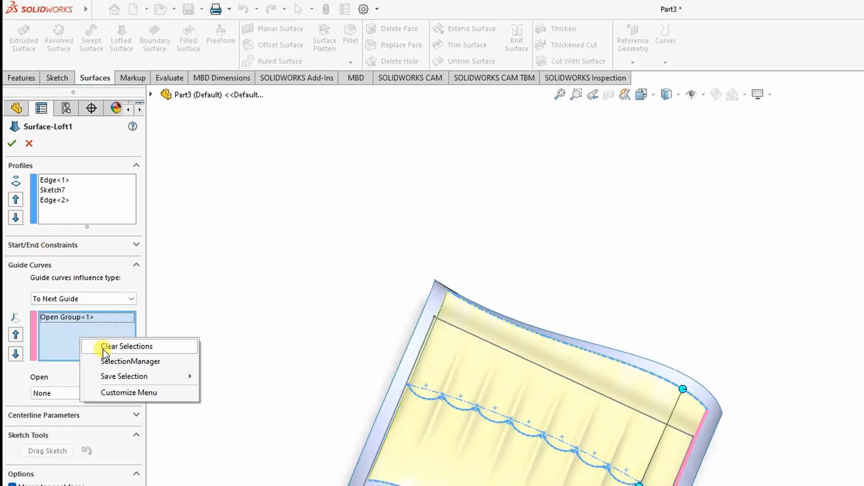
{"action": "left_click", "coordinate": [116, 361]}
{"action": "scroll", "coordinate": [424, 349], "scroll_direction": "down", "scroll_amount": 5}
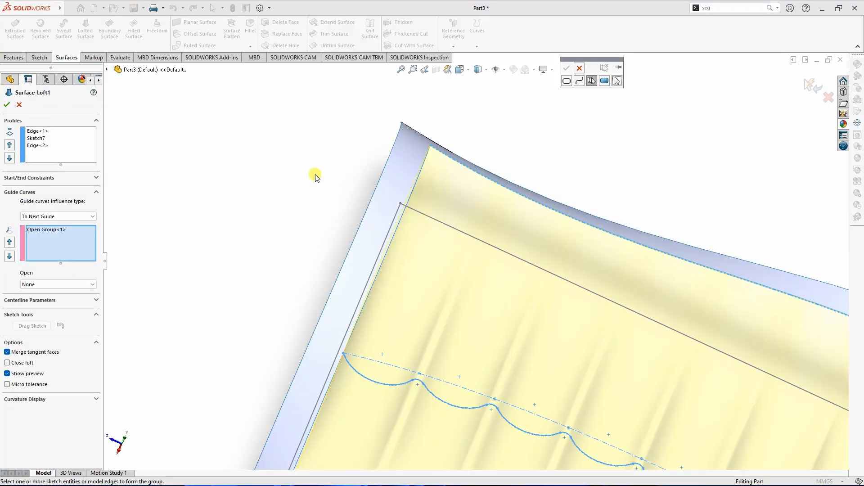
{"action": "scroll", "coordinate": [315, 177], "scroll_direction": "up", "scroll_amount": 5}
{"action": "mouse_move", "coordinate": [446, 253]}
{"action": "middle_mouse_down"}
{"action": "mouse_move", "coordinate": [394, 176]}
{"action": "mouse_move", "coordinate": [550, 273]}
{"action": "middle_mouse_up"}
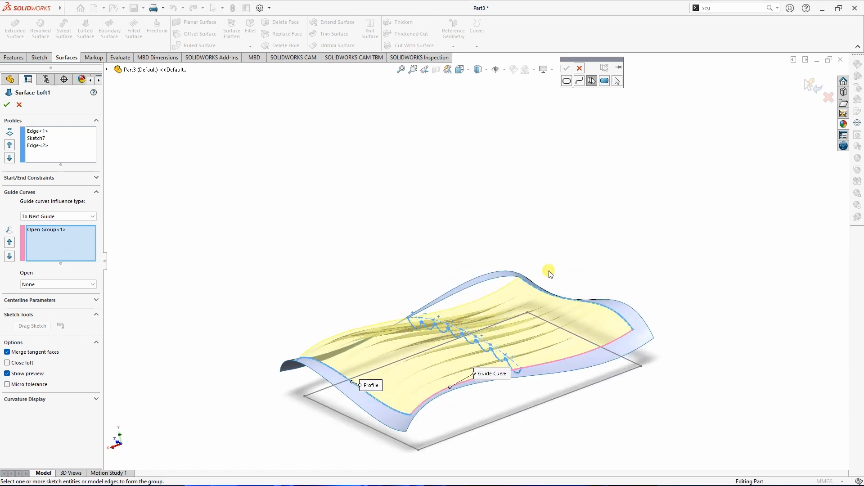
{"action": "left_click", "coordinate": [495, 280]}
{"action": "middle_click_drag", "start_coordinate": [417, 250], "coordinate": [373, 320]}
{"action": "left_click", "coordinate": [369, 355]}
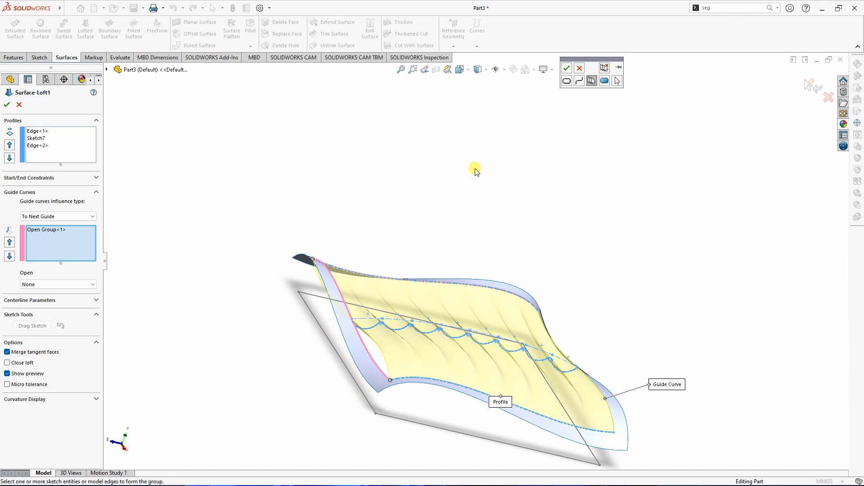
{"action": "left_click", "coordinate": [568, 72]}
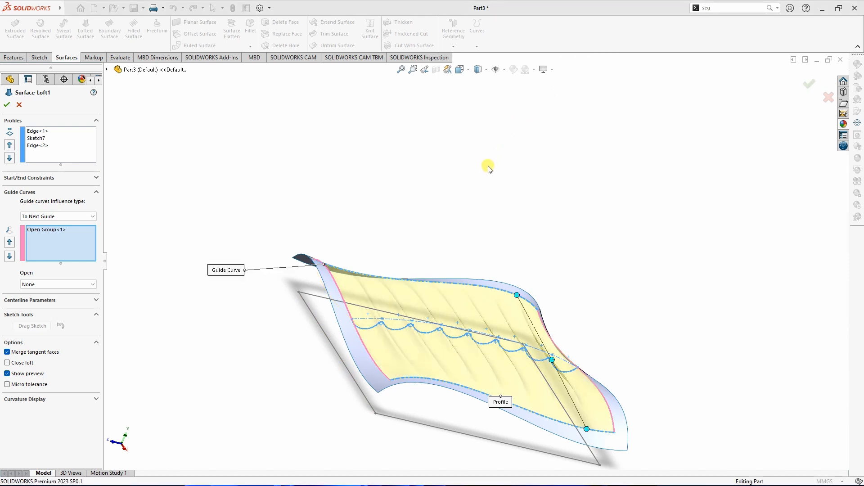
- Set both the start and end constraints of the loft to Tangency To Face and create the surface
{"action": "left_click", "coordinate": [91, 248]}
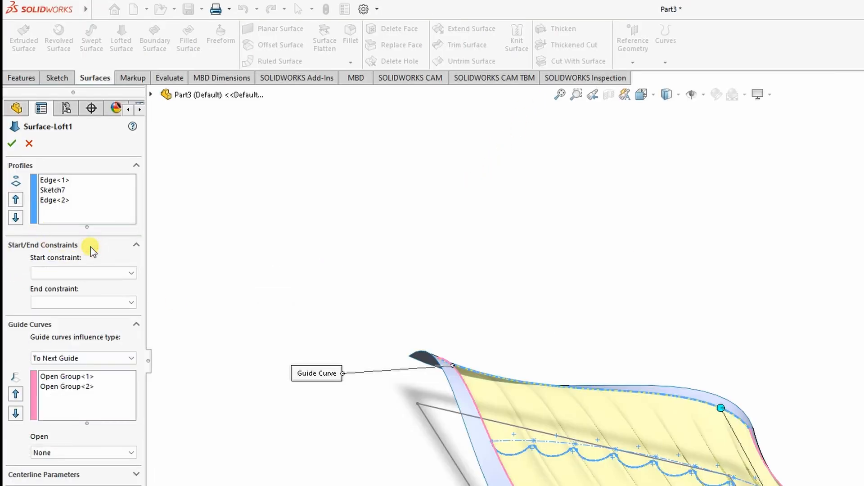
{"action": "left_click", "coordinate": [68, 272]}
{"action": "left_click", "coordinate": [49, 301]}
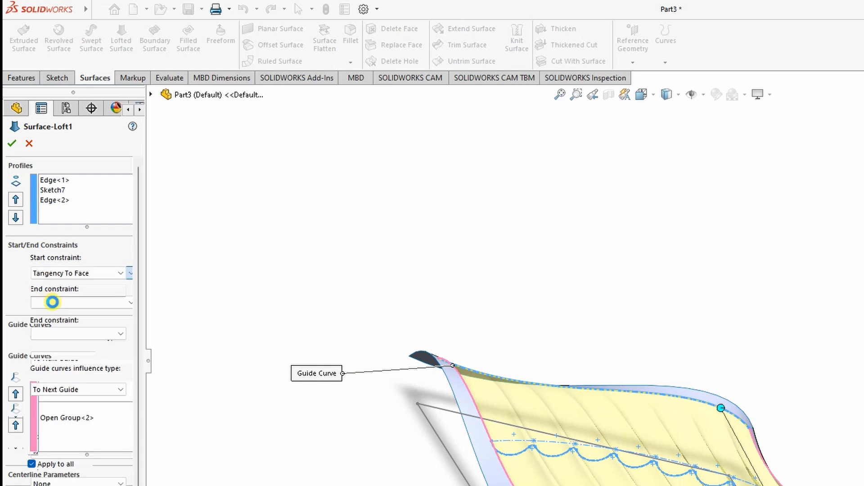
{"action": "left_click", "coordinate": [72, 336]}
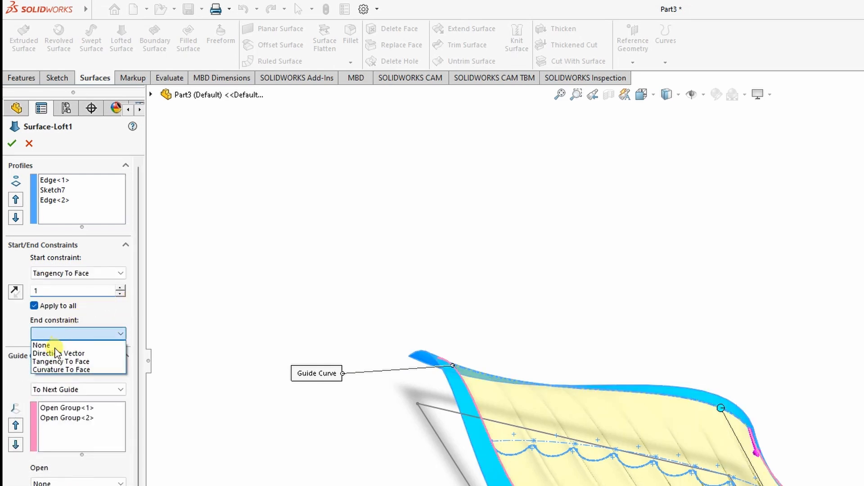
{"action": "left_click", "coordinate": [46, 362]}
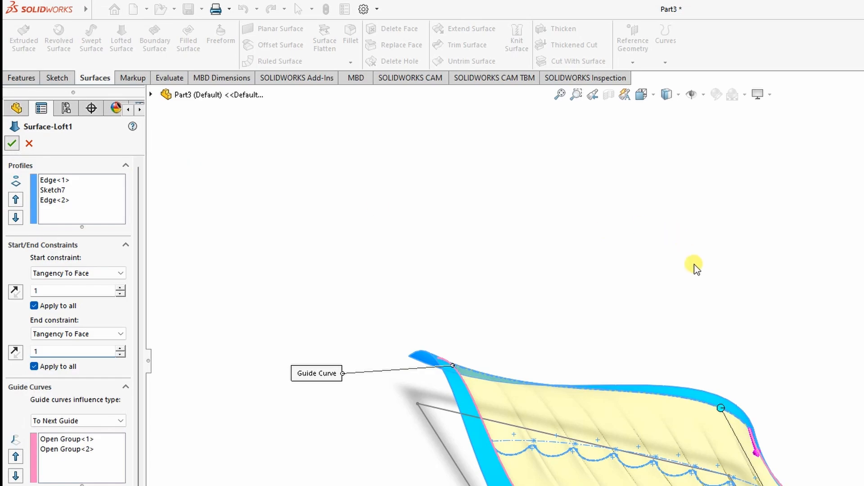
{"action": "key", "text": "Return"}
- Knit the outer border surface and the rippled lofted surface together without creating a solid or merging entities
{"action": "middle_click_drag", "start_coordinate": [699, 301], "coordinate": [612, 287]}
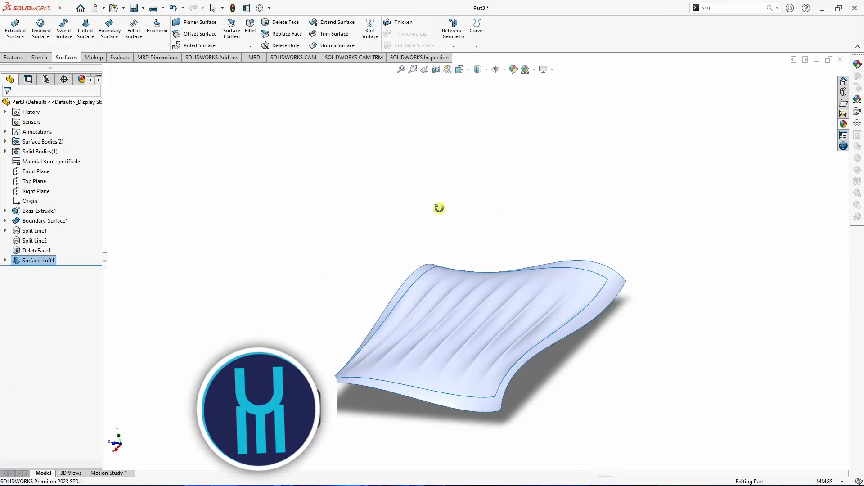
{"action": "middle_click_drag", "start_coordinate": [439, 208], "coordinate": [517, 193]}
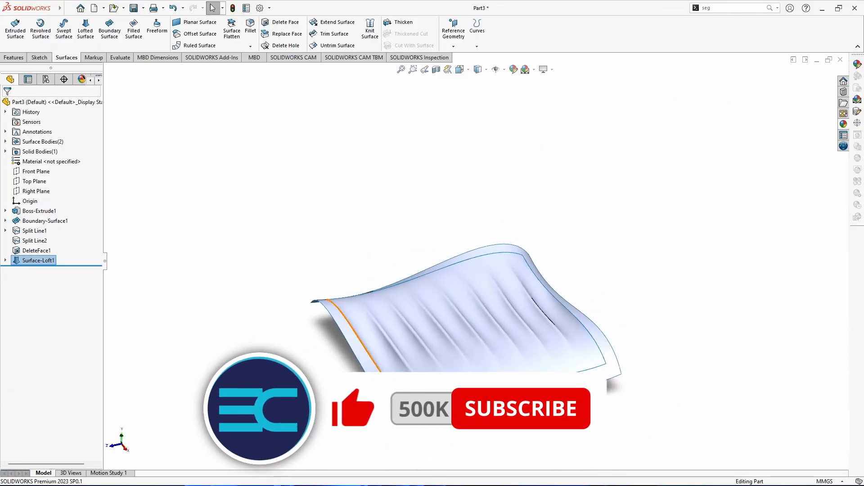
{"action": "scroll", "coordinate": [399, 407], "scroll_direction": "down", "scroll_amount": 4}
{"action": "scroll", "coordinate": [303, 277], "scroll_direction": "up", "scroll_amount": 3}
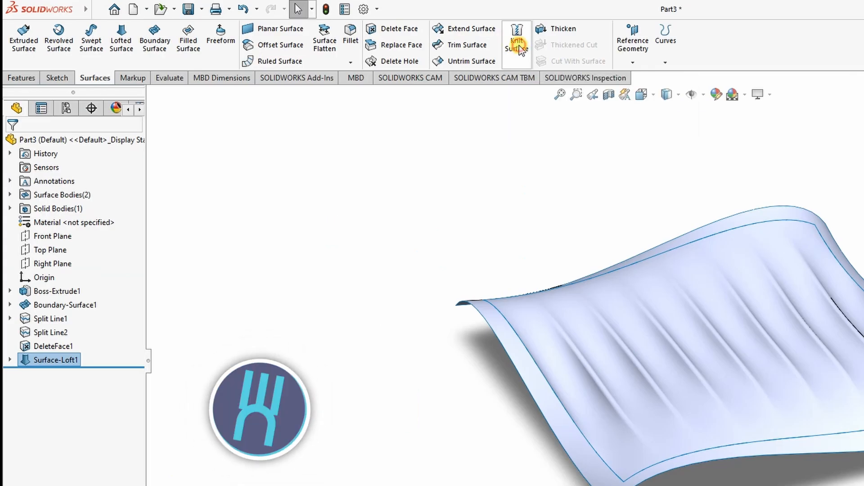
{"action": "left_click", "coordinate": [521, 50]}
{"action": "left_click", "coordinate": [611, 319]}
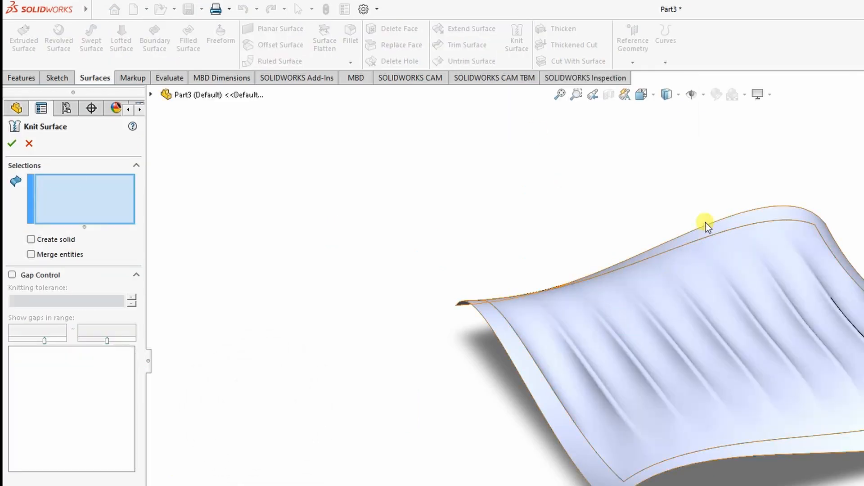
{"action": "left_click", "coordinate": [745, 223]}
{"action": "left_click", "coordinate": [738, 270]}
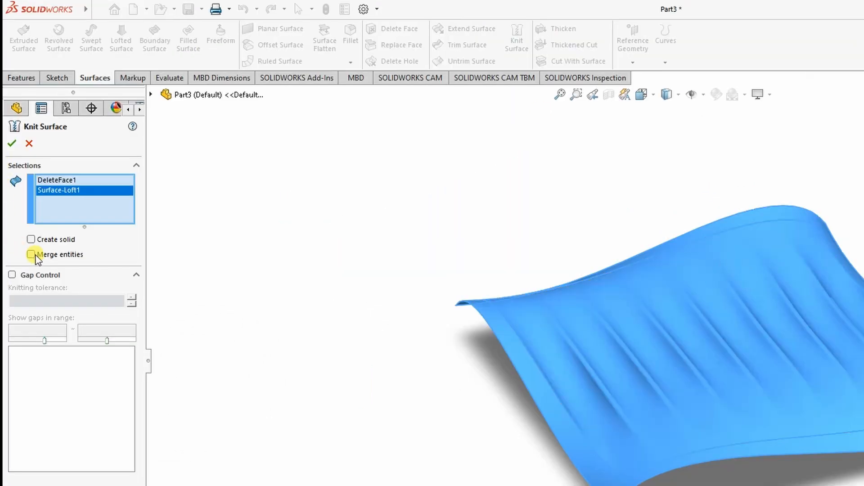
{"action": "left_click", "coordinate": [11, 144]}
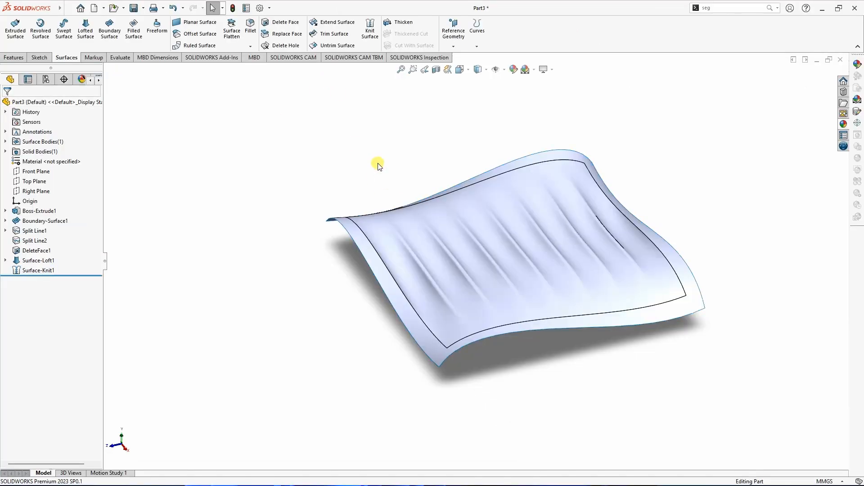
- Extrude the first extrusion's base sketch Up To Surface, ending at the knitted surface, with Merge result off
{"action": "middle_click_drag", "start_coordinate": [378, 165], "coordinate": [390, 130]}
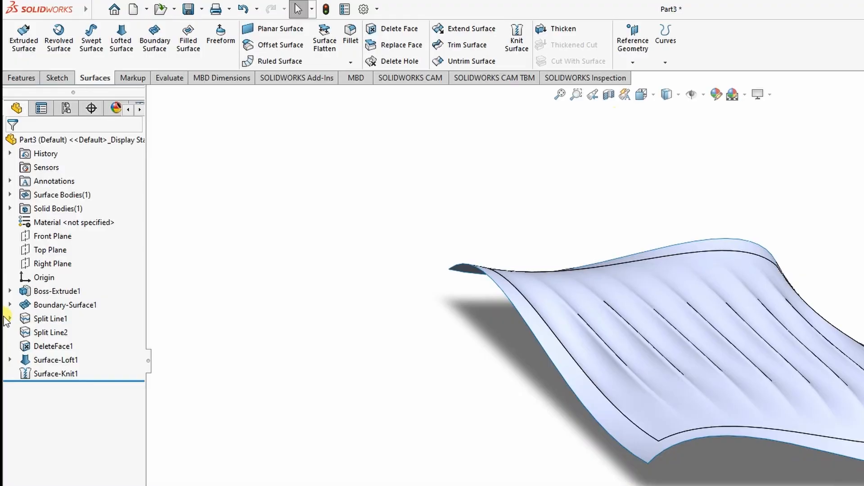
{"action": "left_click", "coordinate": [10, 290]}
{"action": "left_click", "coordinate": [58, 305]}
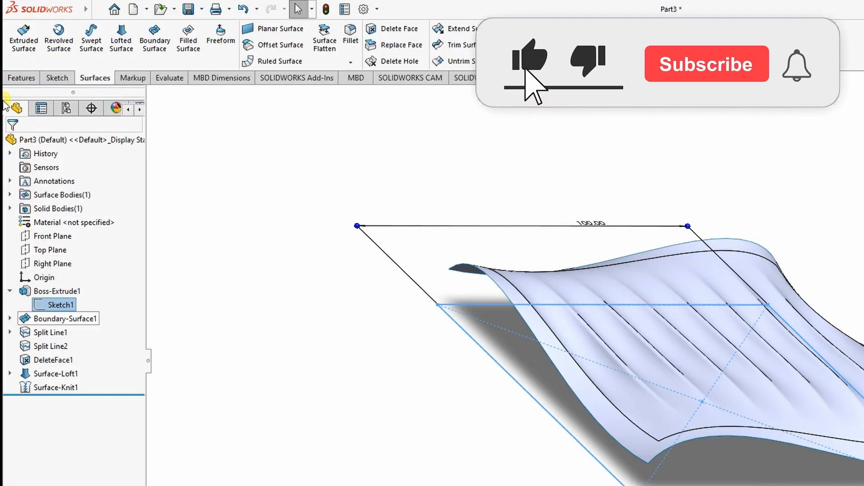
{"action": "left_click", "coordinate": [21, 78]}
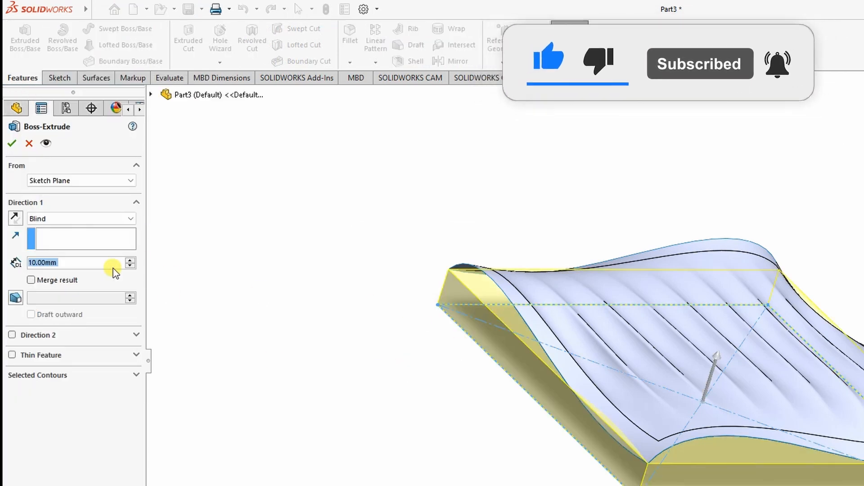
{"action": "left_click", "coordinate": [82, 215]}
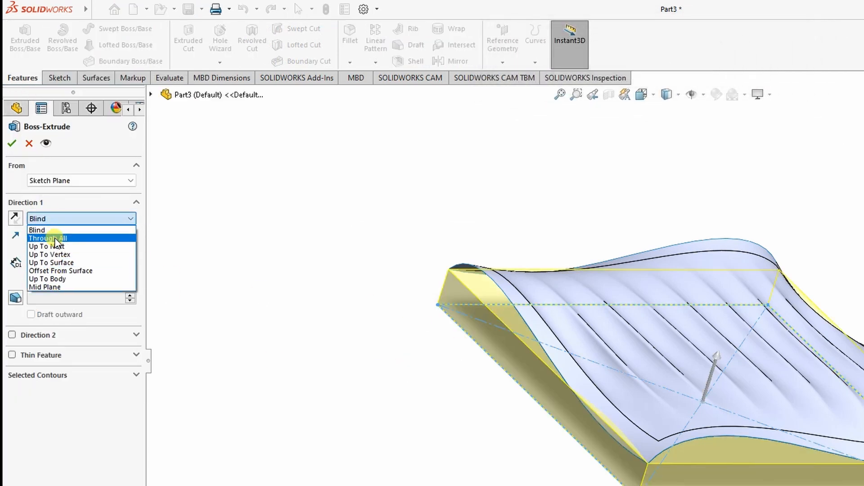
{"action": "left_click", "coordinate": [72, 264]}
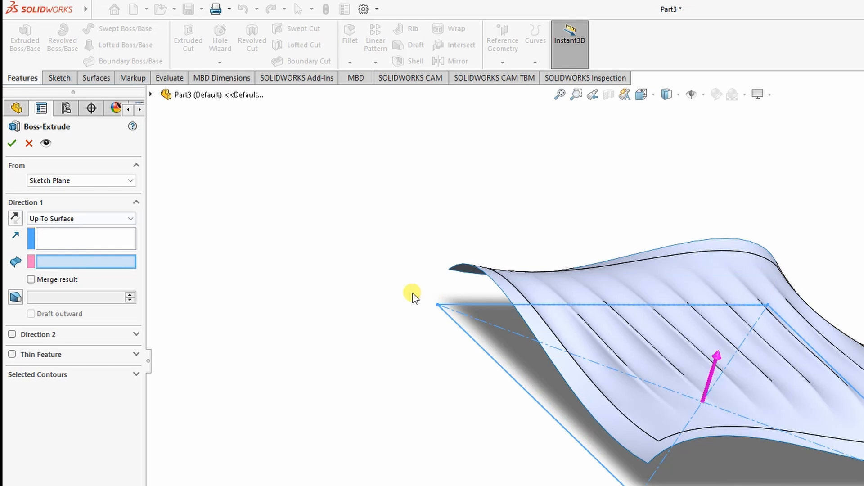
{"action": "left_click", "coordinate": [651, 326]}
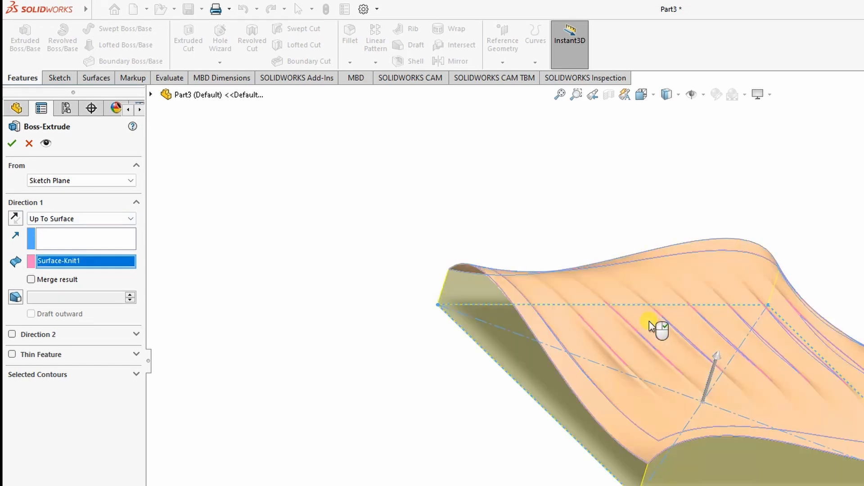
{"action": "left_click", "coordinate": [9, 143]}
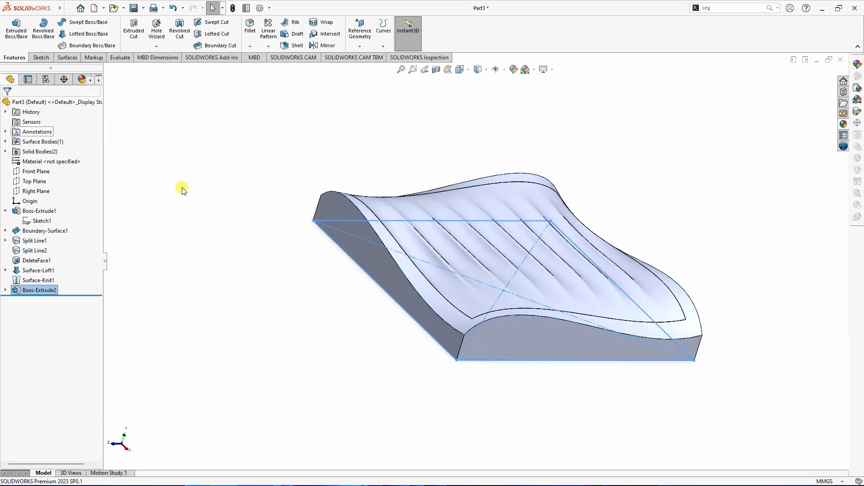
- Hide the knitted surface so only the solid cushion body is displayed
{"action": "middle_click_drag", "start_coordinate": [303, 153], "coordinate": [309, 175]}
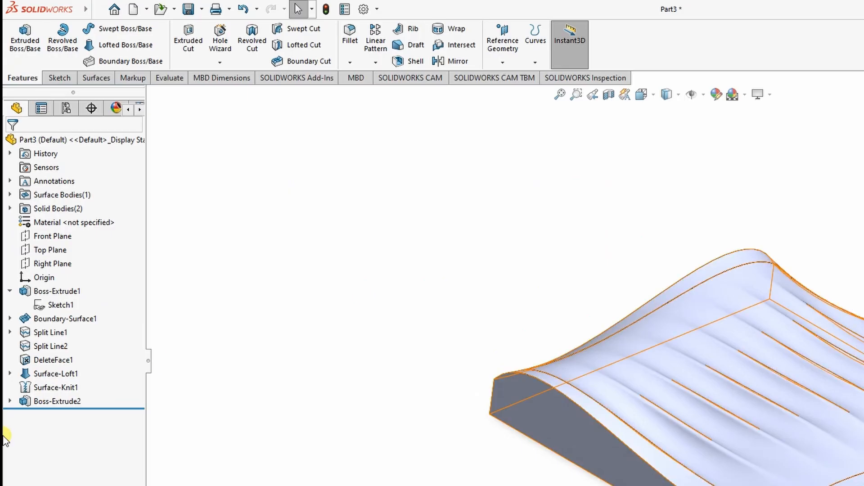
{"action": "left_click", "coordinate": [49, 387]}
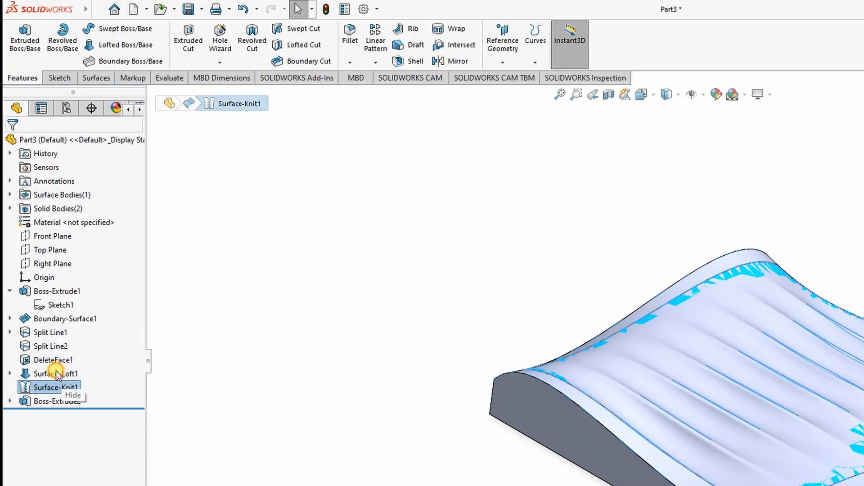
{"action": "left_click", "coordinate": [395, 250]}
{"action": "scroll", "coordinate": [421, 240], "scroll_direction": "down", "scroll_amount": 3}
{"action": "scroll", "coordinate": [822, 300], "scroll_direction": "up", "scroll_amount": 4}
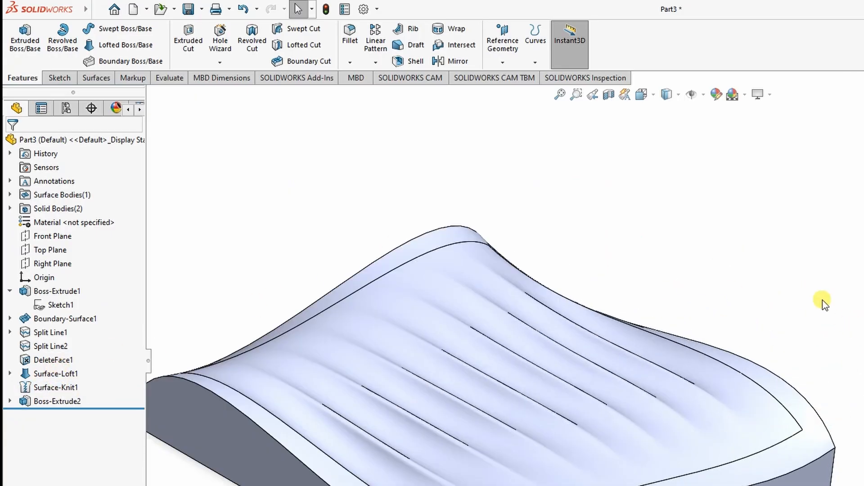
- Start a symmetric circular fillet on the front vertical corner edge of the extruded body with a 10 mm radius
{"action": "scroll", "coordinate": [822, 300], "scroll_direction": "down", "scroll_amount": 4}
{"action": "middle_click_drag", "start_coordinate": [823, 300], "coordinate": [863, 264]}
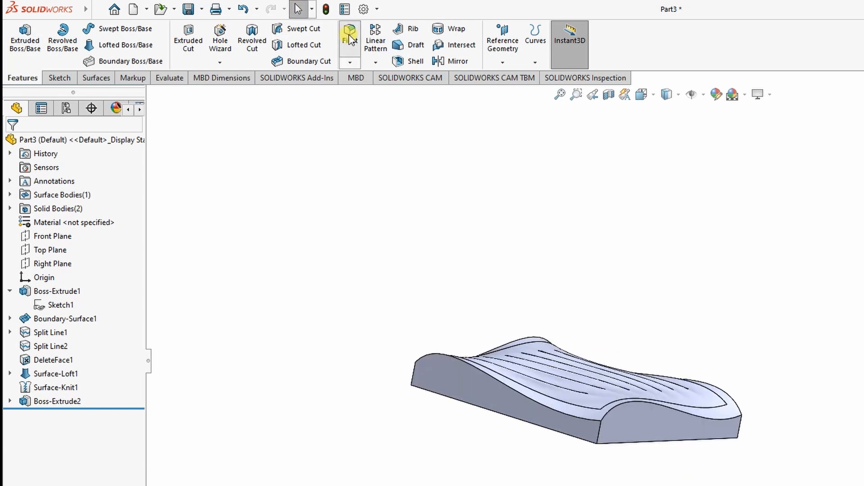
{"action": "left_click", "coordinate": [350, 36]}
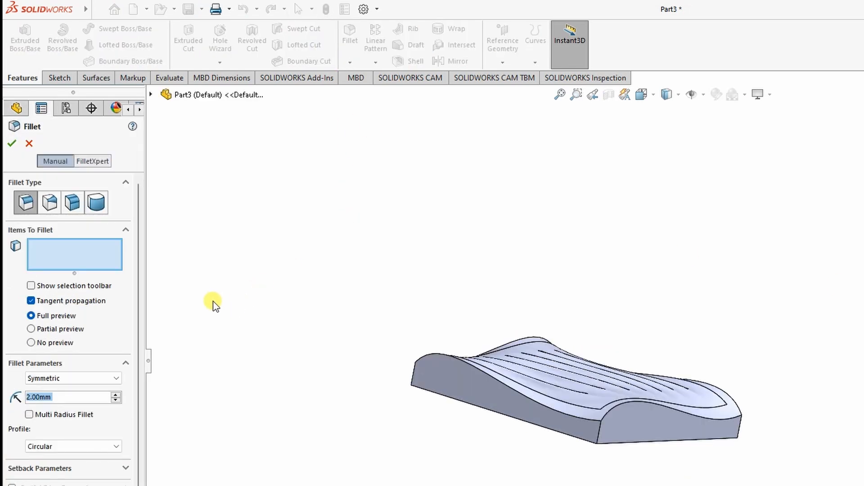
{"action": "left_click", "coordinate": [600, 434]}
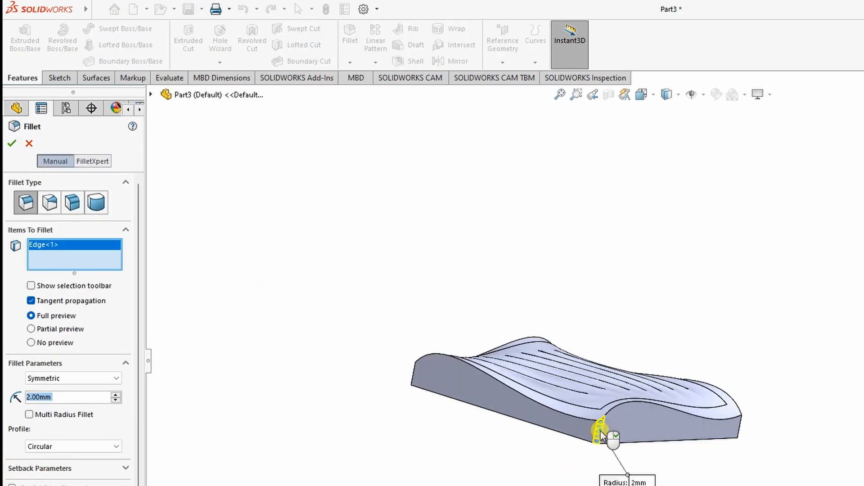
{"action": "type", "text": "10"}
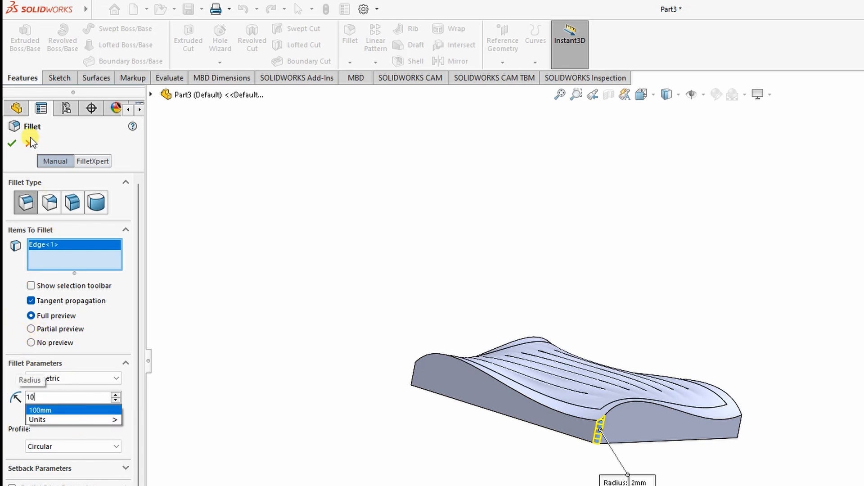
{"action": "key", "text": "Return"}
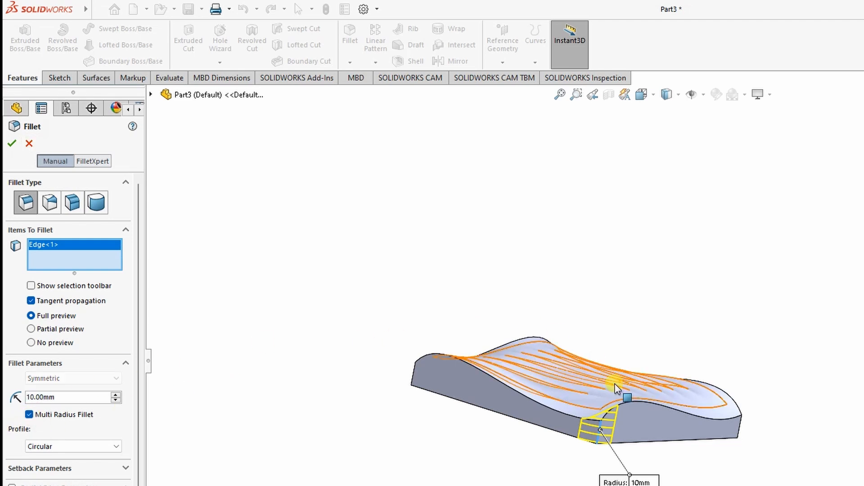
- Add the other three vertical corner edges to the 10 mm fillet and apply it
{"action": "middle_click_drag", "start_coordinate": [594, 363], "coordinate": [442, 410]}
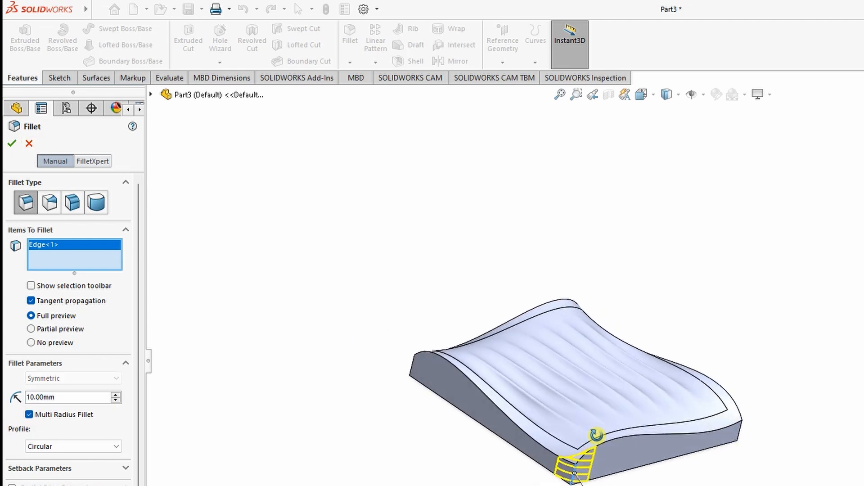
{"action": "left_click", "coordinate": [411, 367]}
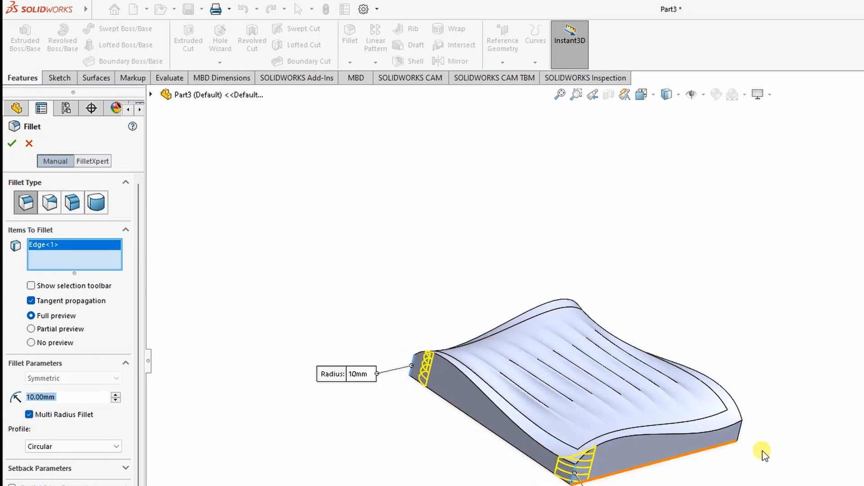
{"action": "left_click", "coordinate": [744, 422]}
{"action": "middle_click_drag", "start_coordinate": [710, 367], "coordinate": [704, 277]}
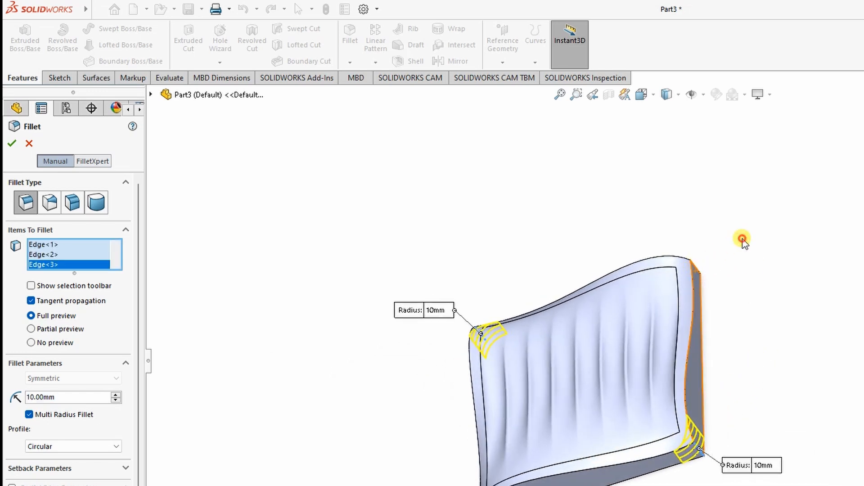
{"action": "left_click", "coordinate": [694, 272]}
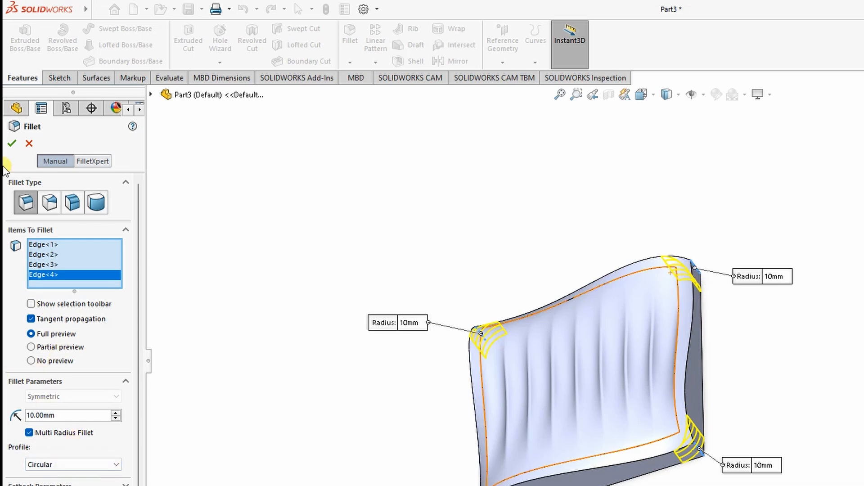
{"action": "key", "text": "Return"}
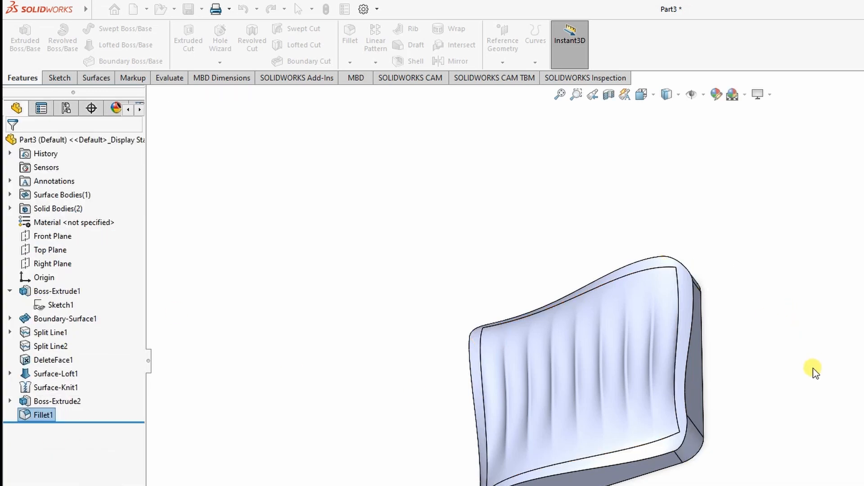
- Round the outer perimeter edge of the wavy upper face with a 2 mm fillet using the Curvature Continuous profile
{"action": "middle_click_drag", "start_coordinate": [788, 359], "coordinate": [863, 351]}
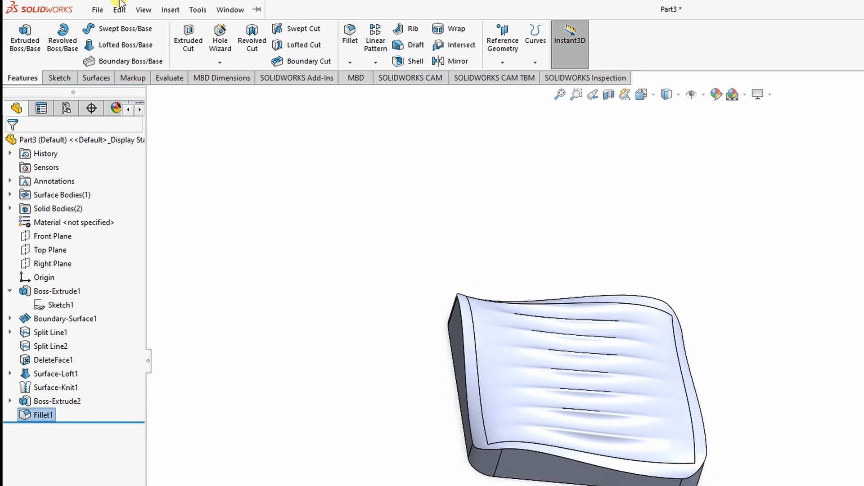
{"action": "left_click", "coordinate": [355, 34]}
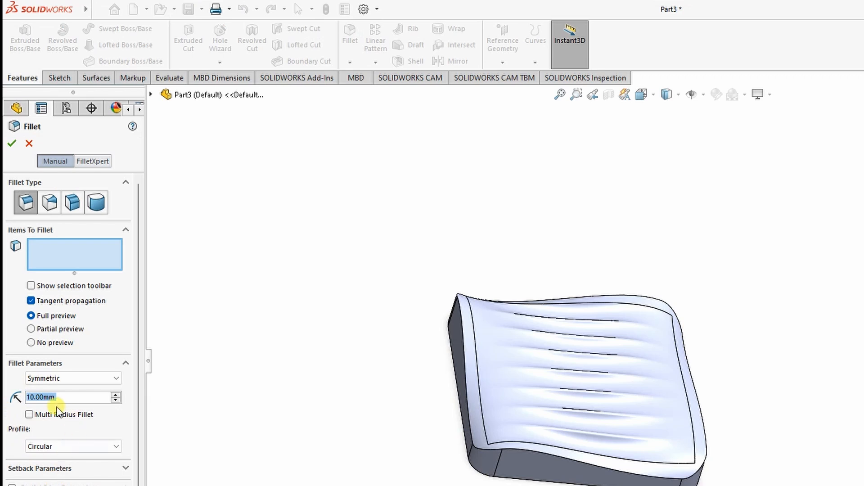
{"action": "mouse_move", "coordinate": [62, 411]}
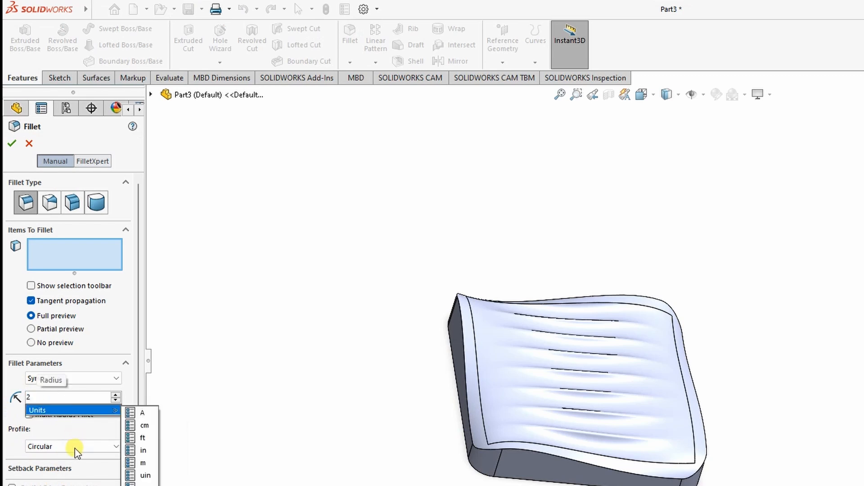
{"action": "left_click", "coordinate": [76, 447]}
{"action": "left_click", "coordinate": [63, 478]}
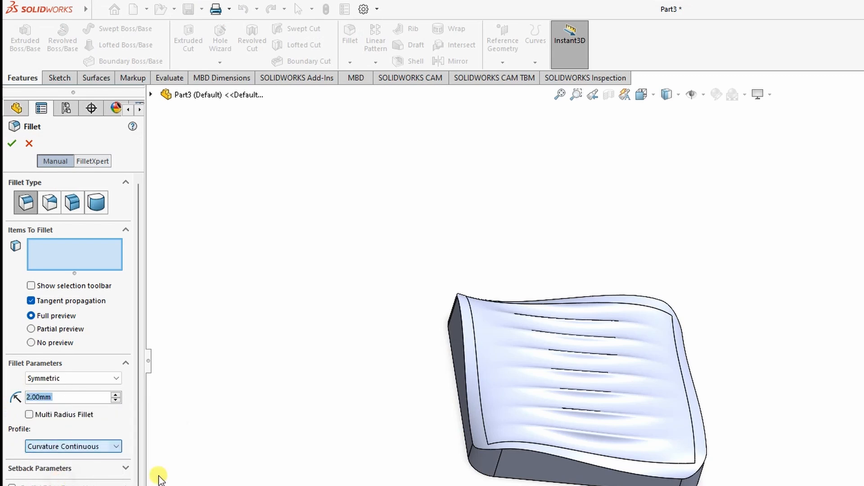
{"action": "left_click", "coordinate": [538, 451]}
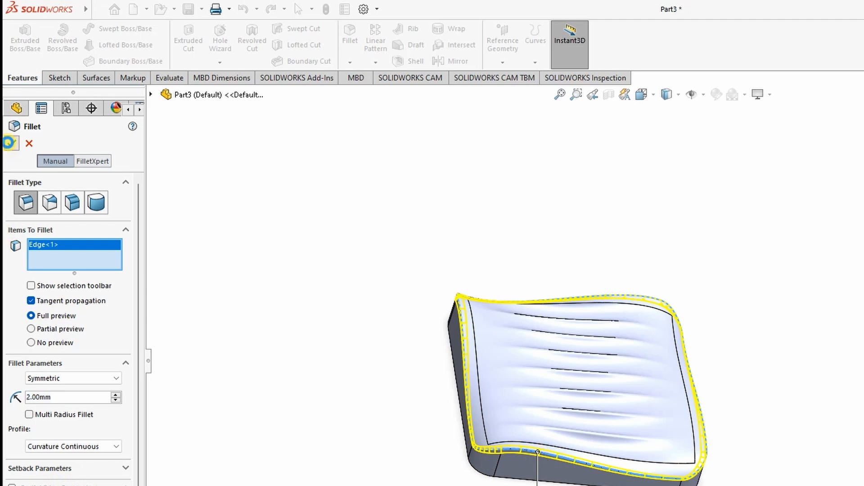
{"action": "key", "text": "Return"}
- Fillet all edges of the flat underside face with a 2 mm radius and Curvature Continuous profile
{"action": "middle_click_drag", "start_coordinate": [779, 314], "coordinate": [712, 136]}
{"action": "middle_click_drag", "start_coordinate": [482, 403], "coordinate": [378, 353]}
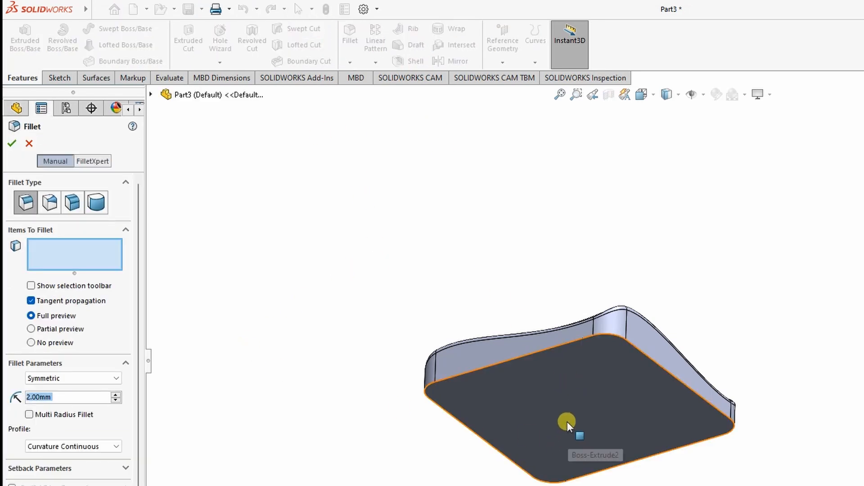
{"action": "left_click", "coordinate": [509, 399]}
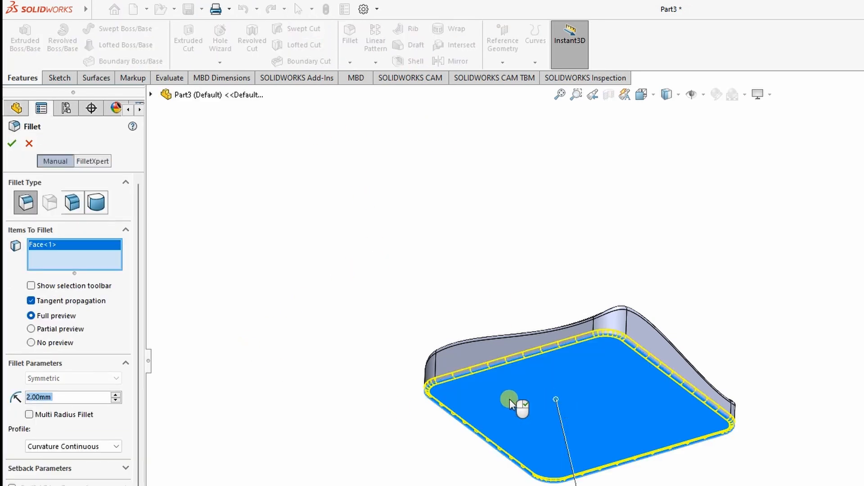
{"action": "left_click", "coordinate": [11, 144]}
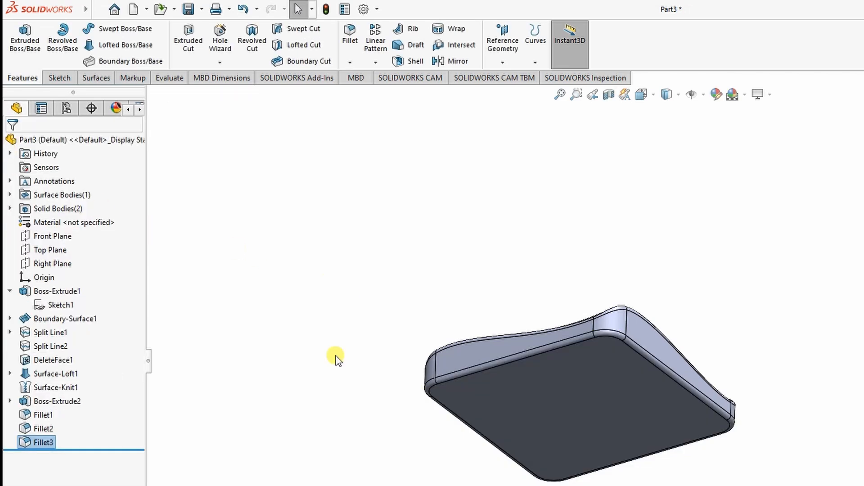
{"action": "middle_click_drag", "start_coordinate": [663, 207], "coordinate": [696, 425]}
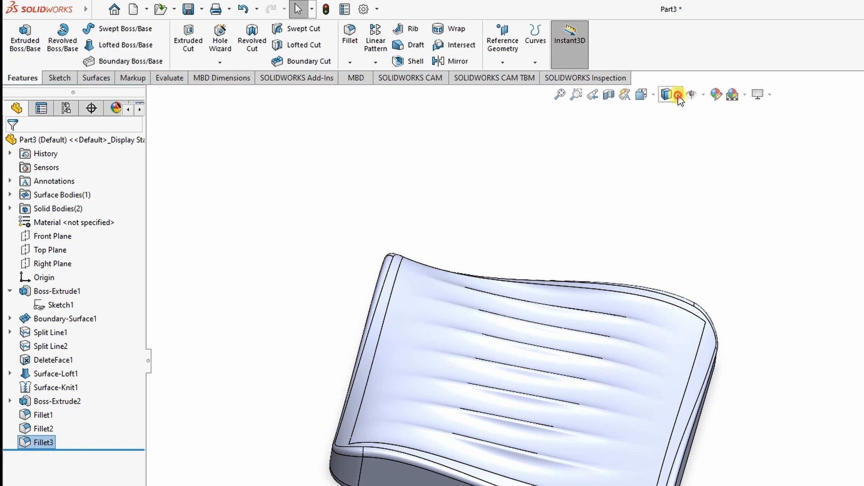
- Set the display style to Shaded without edges and turn off Shadows In Shaded Mode
{"action": "left_click", "coordinate": [679, 96]}
{"action": "left_click", "coordinate": [669, 128]}
{"action": "mouse_move", "coordinate": [717, 205]}
{"action": "middle_mouse_down"}
{"action": "mouse_move", "coordinate": [717, 183]}
{"action": "mouse_move", "coordinate": [672, 148]}
{"action": "mouse_move", "coordinate": [652, 192]}
{"action": "mouse_move", "coordinate": [656, 158]}
{"action": "middle_mouse_up"}
{"action": "left_click", "coordinate": [771, 96]}
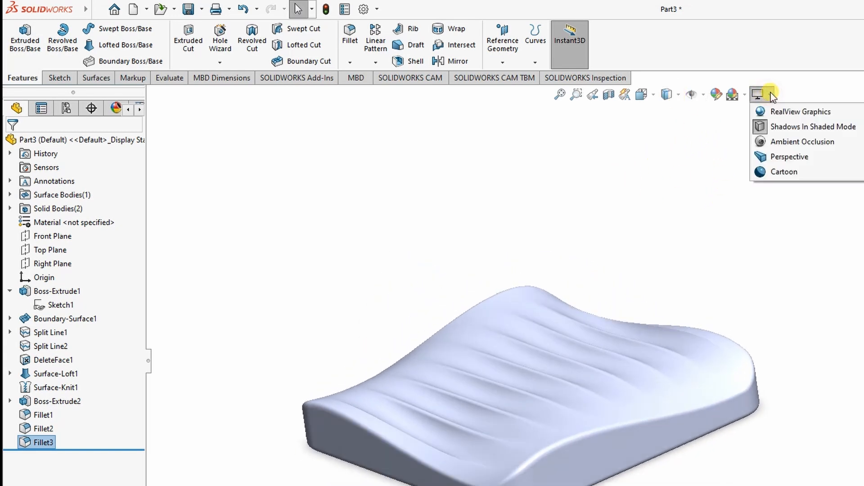
{"action": "left_click", "coordinate": [791, 127]}
{"action": "middle_click_drag", "start_coordinate": [634, 272], "coordinate": [703, 249]}
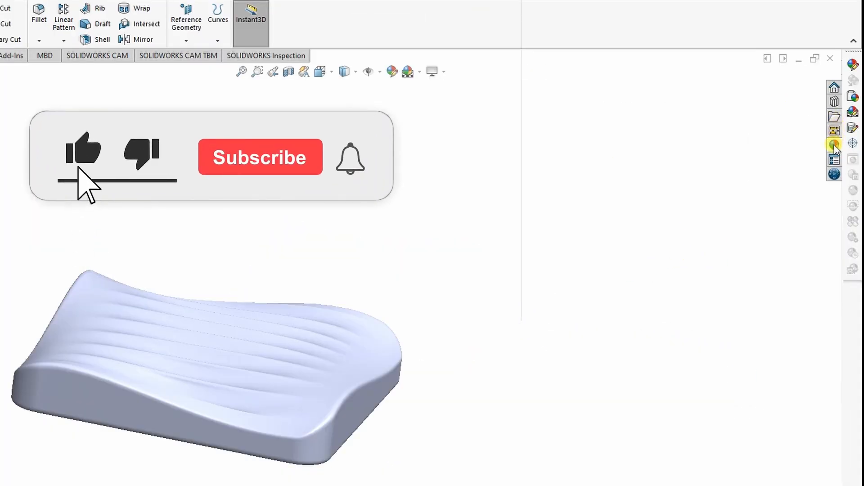
- Apply the satin finish stainless steel appearance from the Metal > Steel library to the whole part
{"action": "left_click", "coordinate": [834, 145]}
{"action": "left_click", "coordinate": [763, 108]}
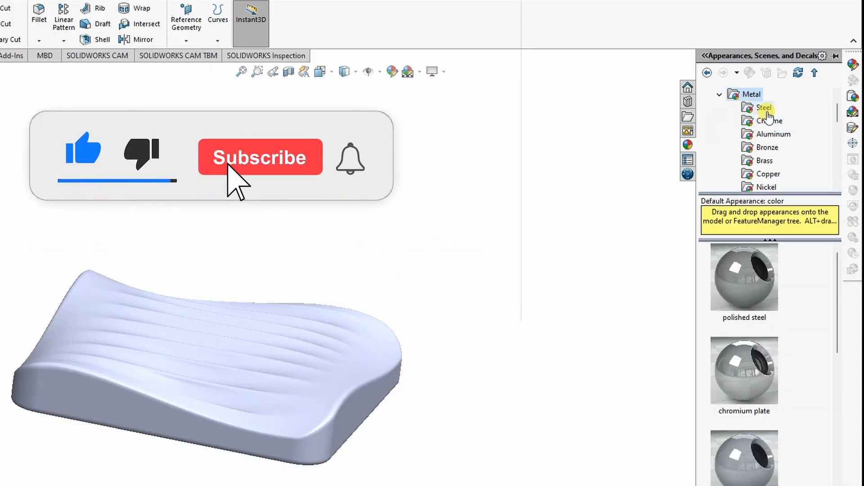
{"action": "scroll", "coordinate": [780, 382], "scroll_direction": "down", "scroll_amount": 10}
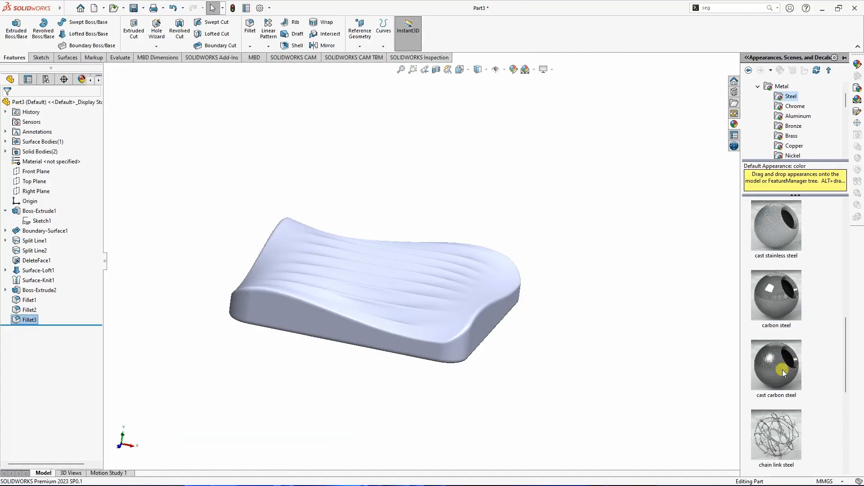
{"action": "scroll", "coordinate": [780, 369], "scroll_direction": "down", "scroll_amount": 2}
{"action": "scroll", "coordinate": [784, 342], "scroll_direction": "up", "scroll_amount": 8}
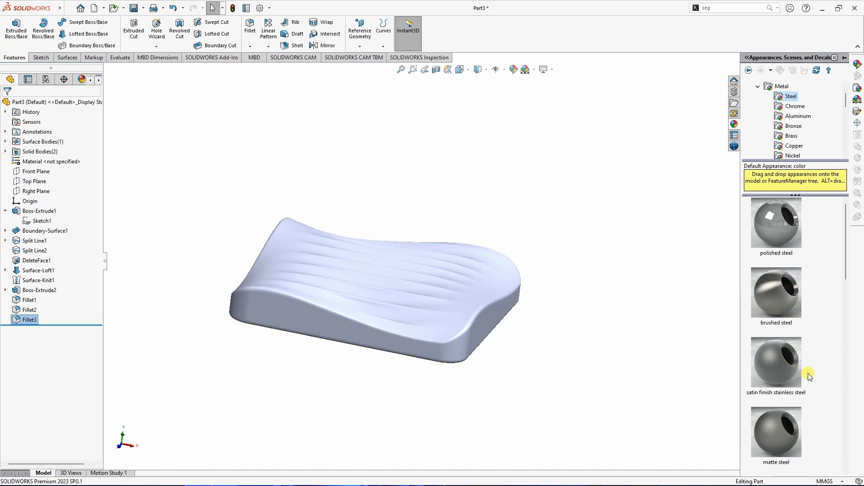
{"action": "left_click_drag", "start_coordinate": [779, 373], "coordinate": [448, 331]}
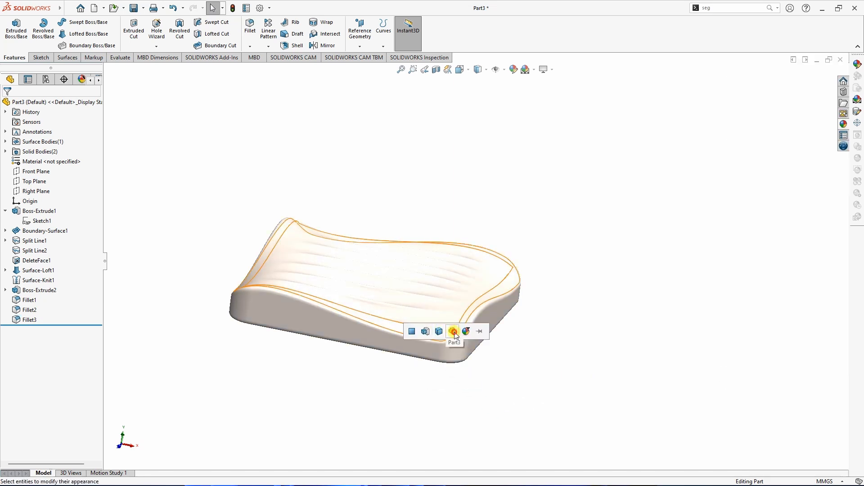
{"action": "left_click", "coordinate": [453, 332]}
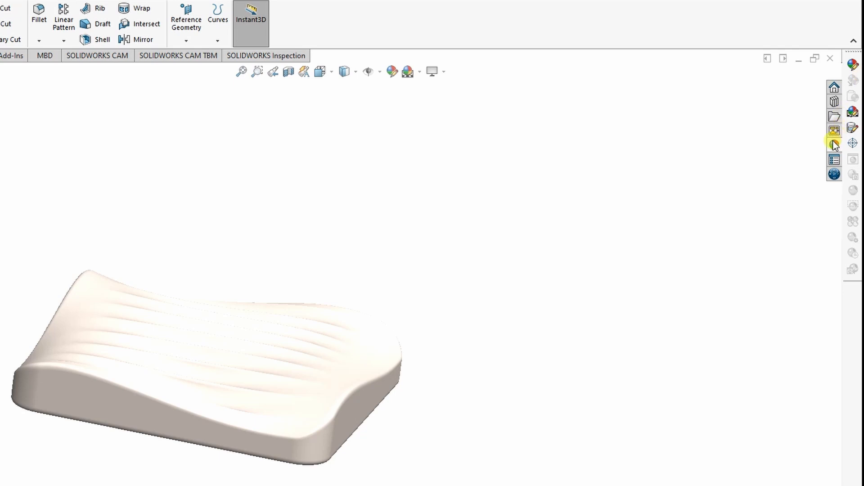
- Apply the Backdrop - Studio Room 2 scene from the Basic Scenes to the model view
{"action": "left_click", "coordinate": [836, 143]}
{"action": "left_click", "coordinate": [756, 119]}
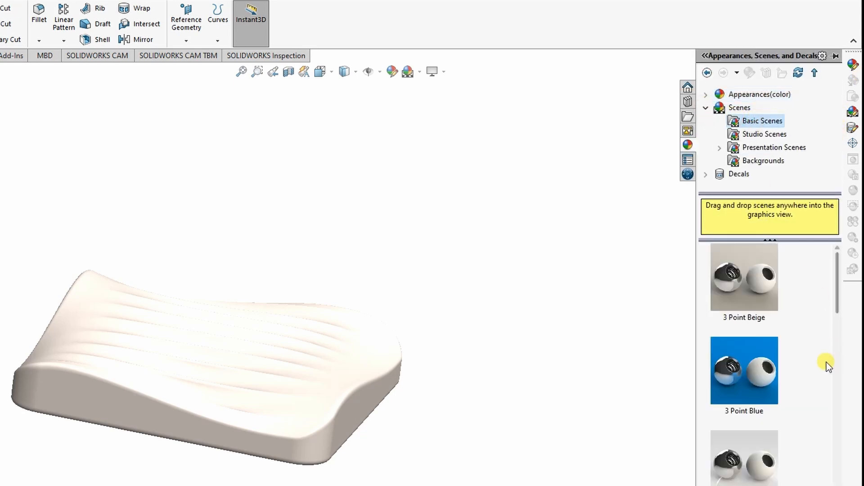
{"action": "scroll", "coordinate": [804, 302], "scroll_direction": "down", "scroll_amount": 1}
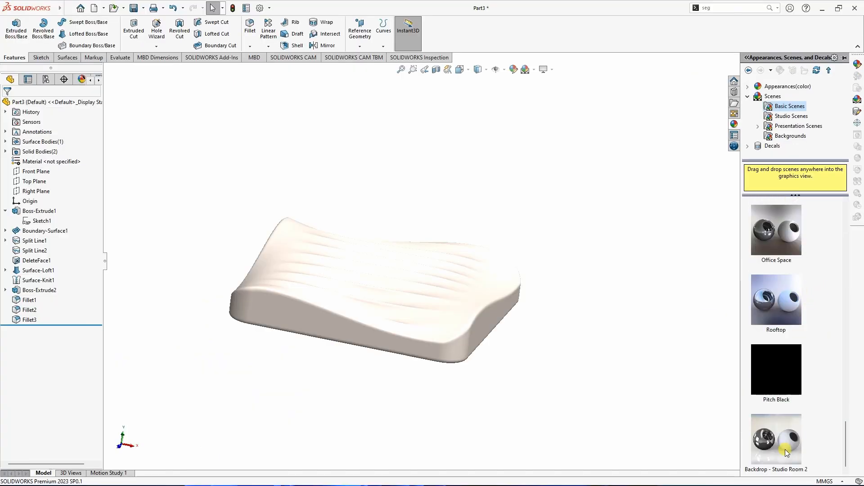
{"action": "left_click_drag", "start_coordinate": [786, 454], "coordinate": [547, 375]}
- Examine the finished cushion's rippled top face and rounded edges from several angles and distances
{"action": "scroll", "coordinate": [463, 183], "scroll_direction": "up", "scroll_amount": 3}
{"action": "middle_click_drag", "start_coordinate": [464, 184], "coordinate": [214, 199]}
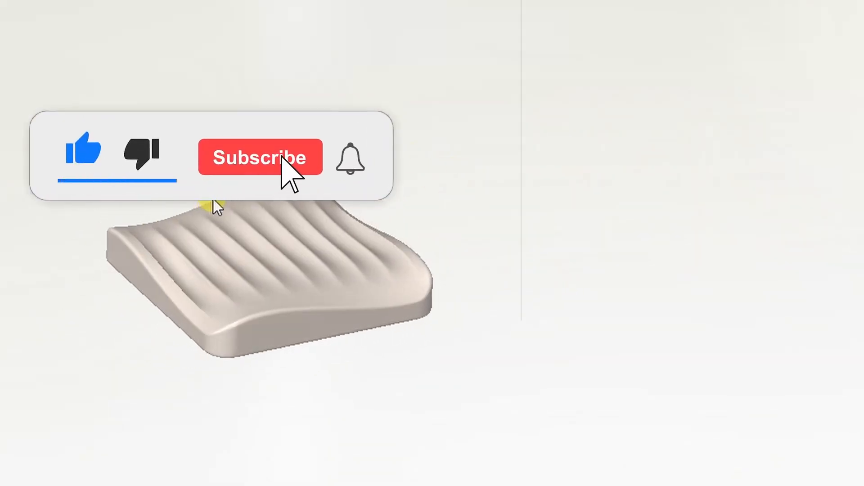
{"action": "scroll", "coordinate": [225, 248], "scroll_direction": "down", "scroll_amount": 4}
{"action": "scroll", "coordinate": [312, 227], "scroll_direction": "down", "scroll_amount": 3}
{"action": "scroll", "coordinate": [311, 227], "scroll_direction": "up", "scroll_amount": 2}
{"action": "scroll", "coordinate": [488, 386], "scroll_direction": "up", "scroll_amount": 1}
{"action": "middle_click_drag", "start_coordinate": [488, 484], "coordinate": [560, 466]}
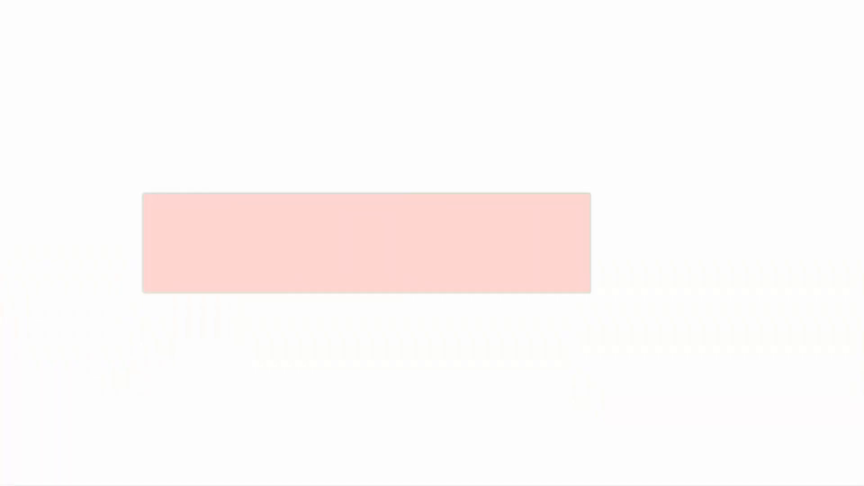